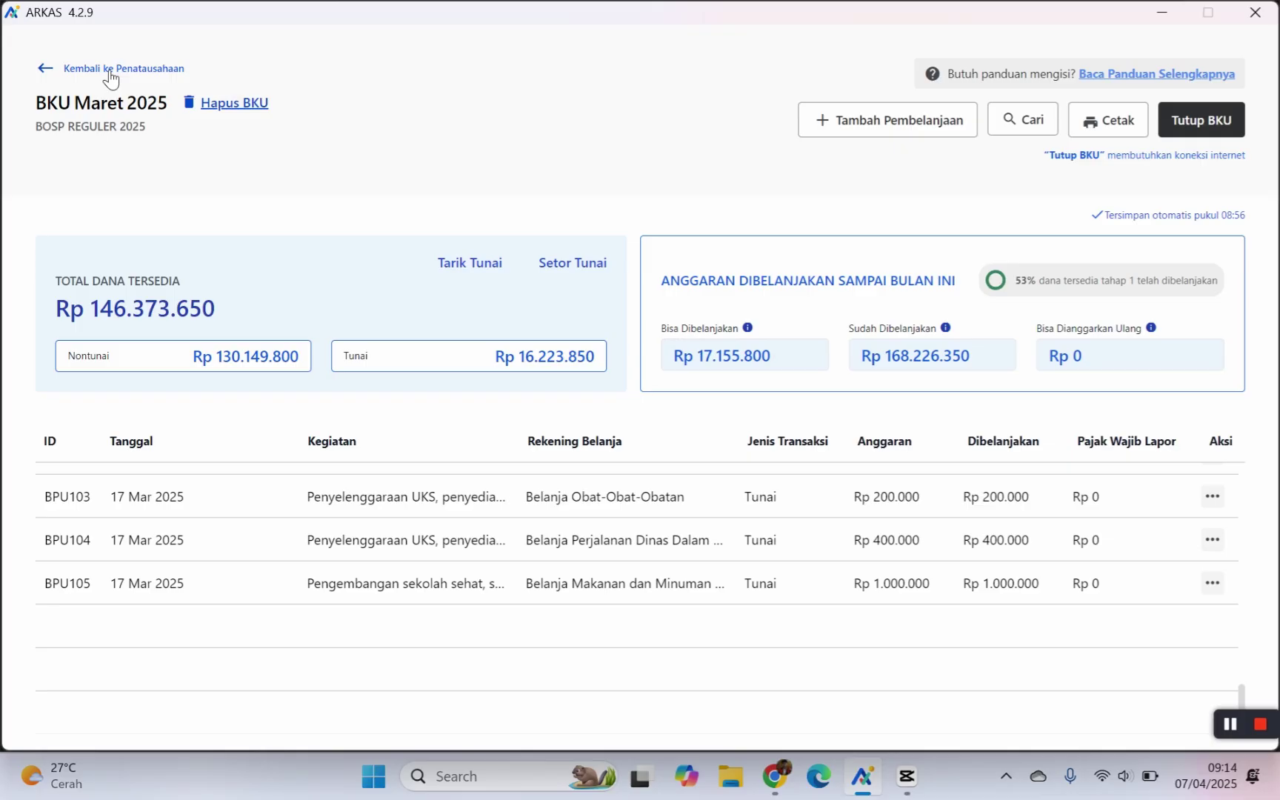
Step: Open the RKAS BOSP Reguler 2025 plan under Penganggaran and start a Pergeseran on it, confirming the request
click(111, 70)
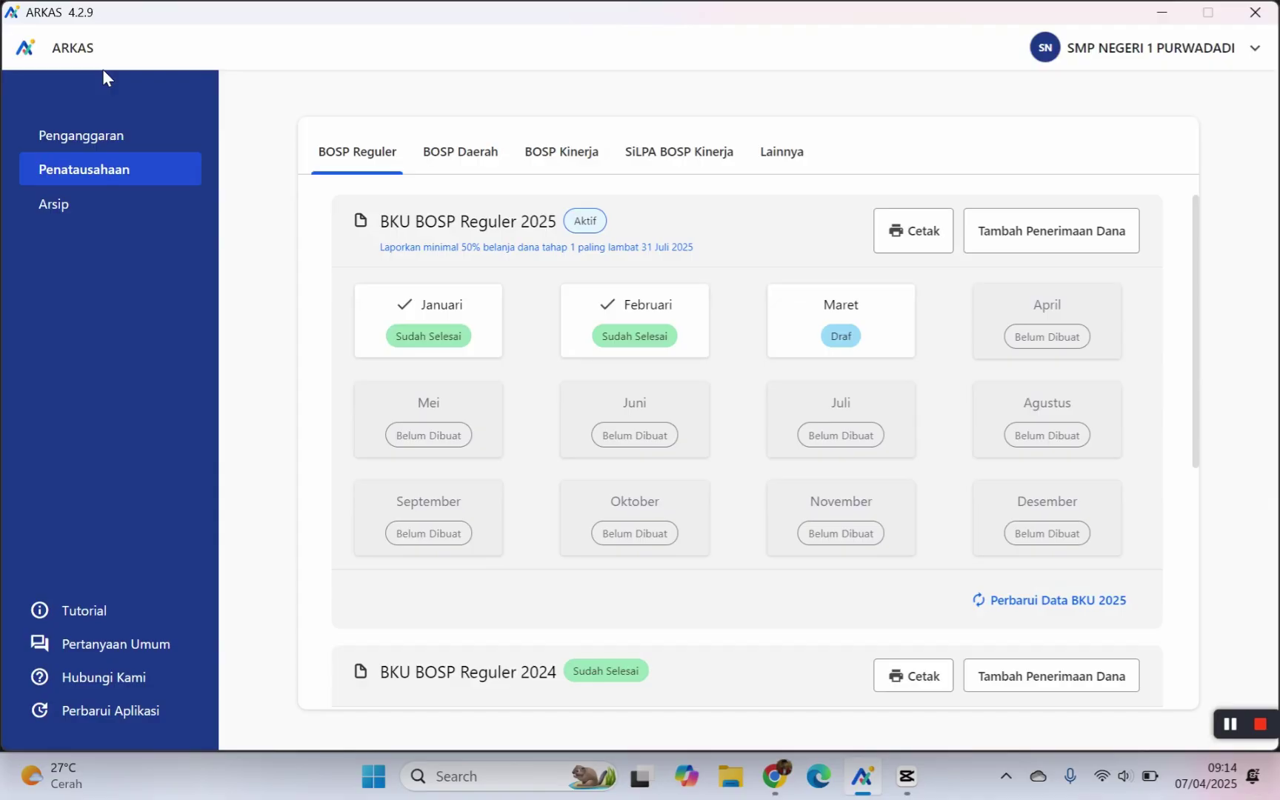
click(89, 139)
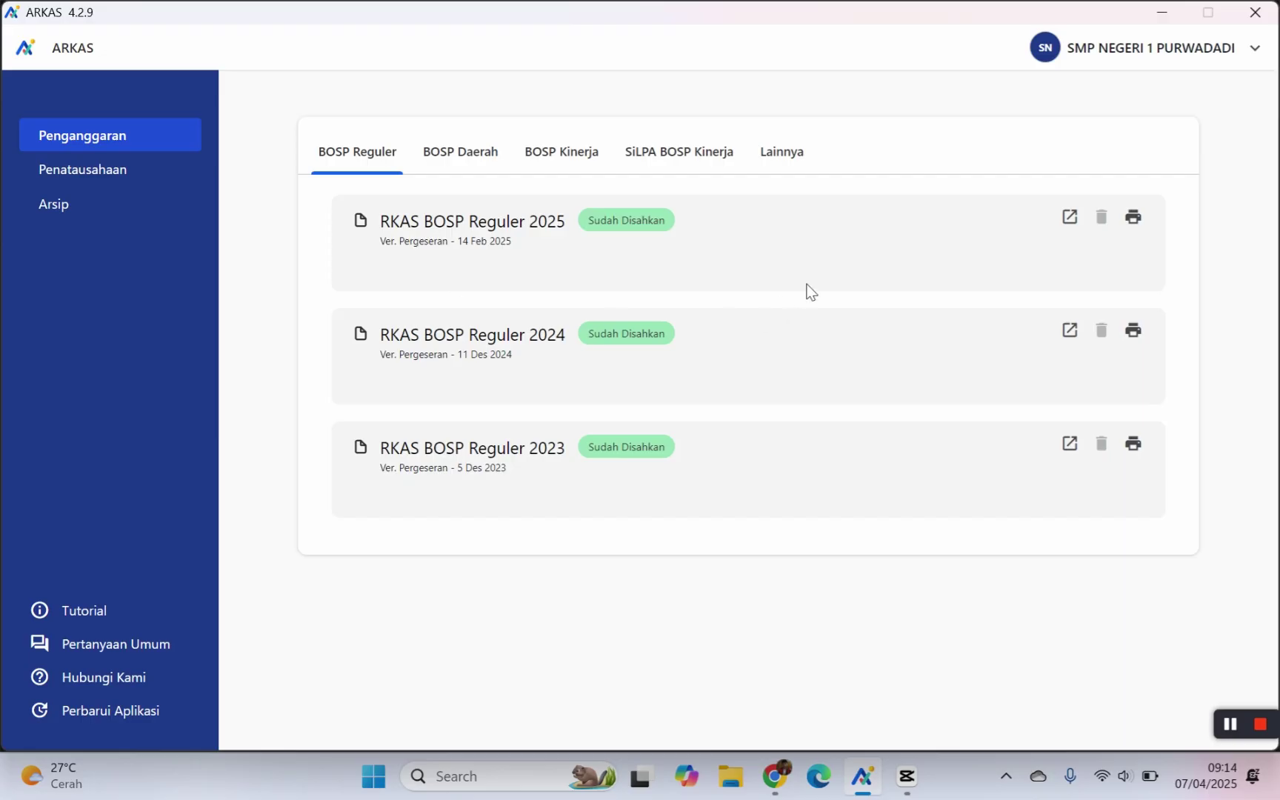
click(1069, 217)
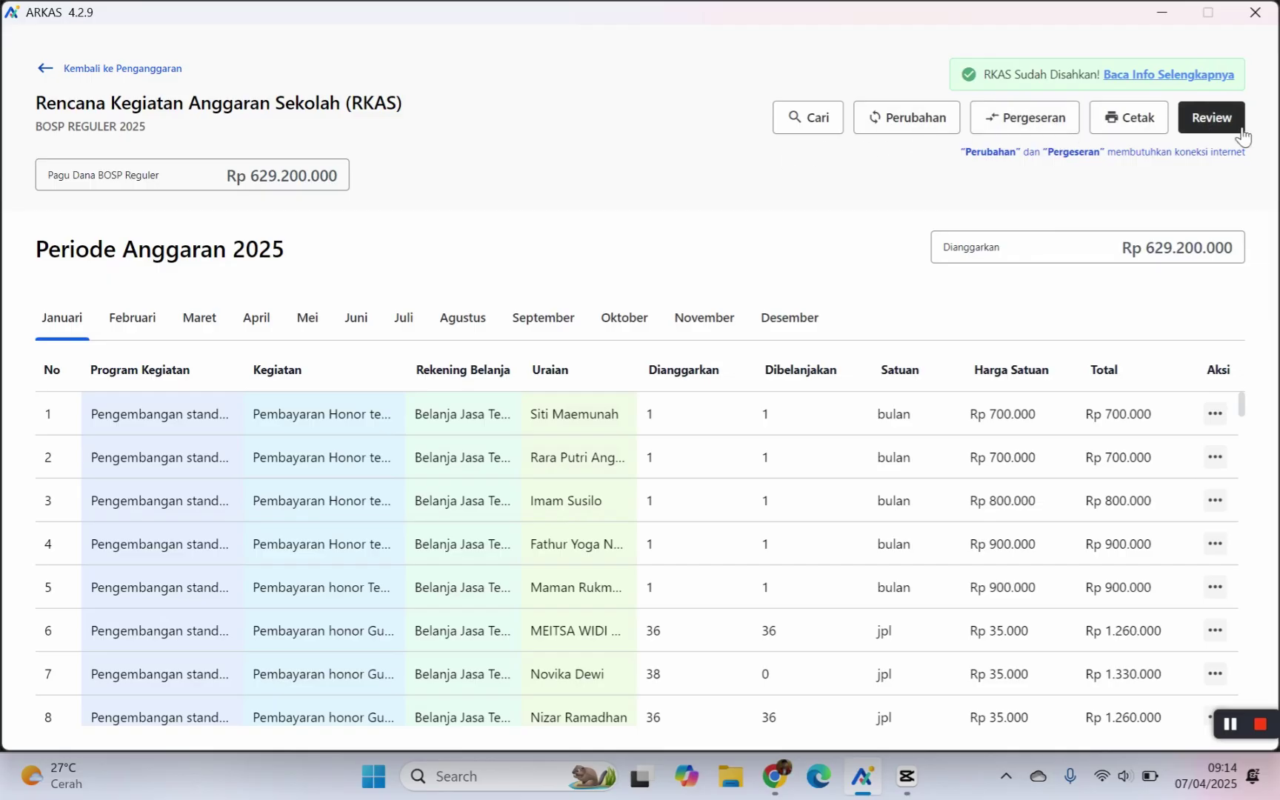
click(1018, 119)
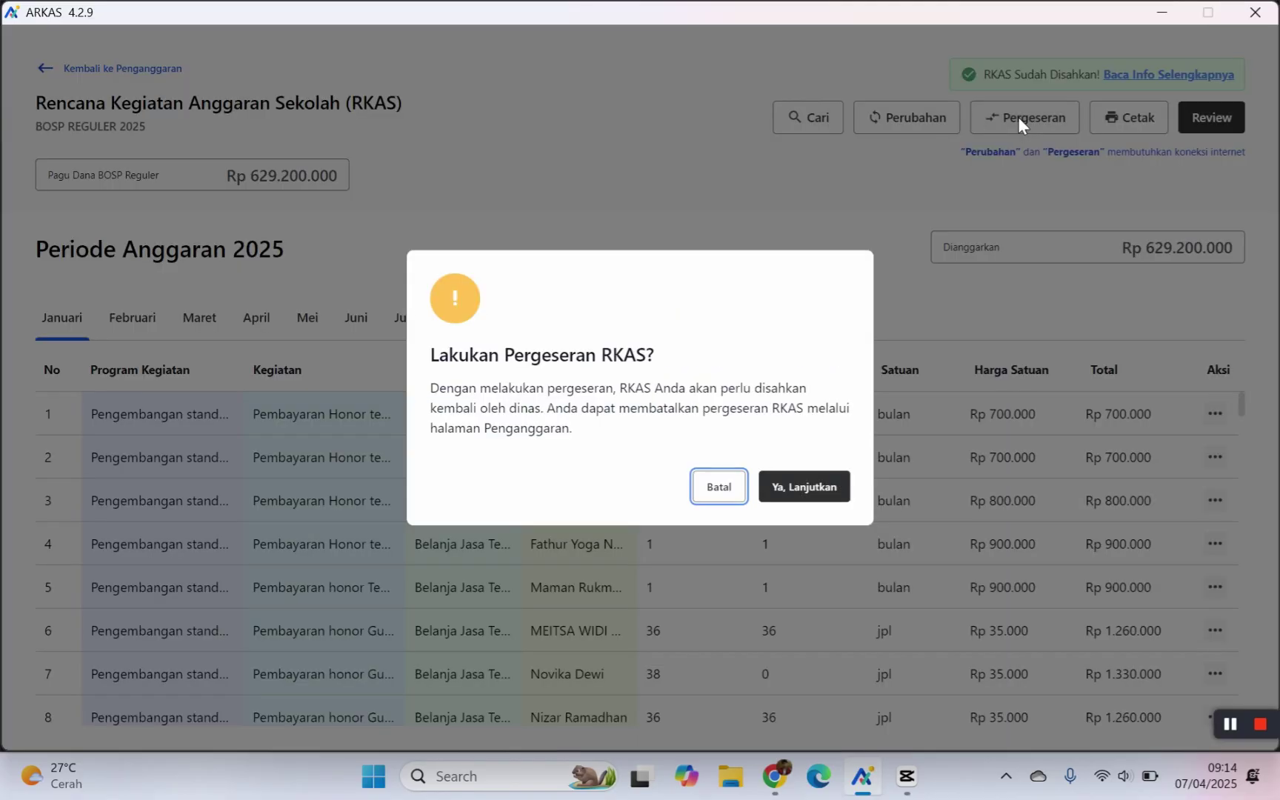
click(819, 491)
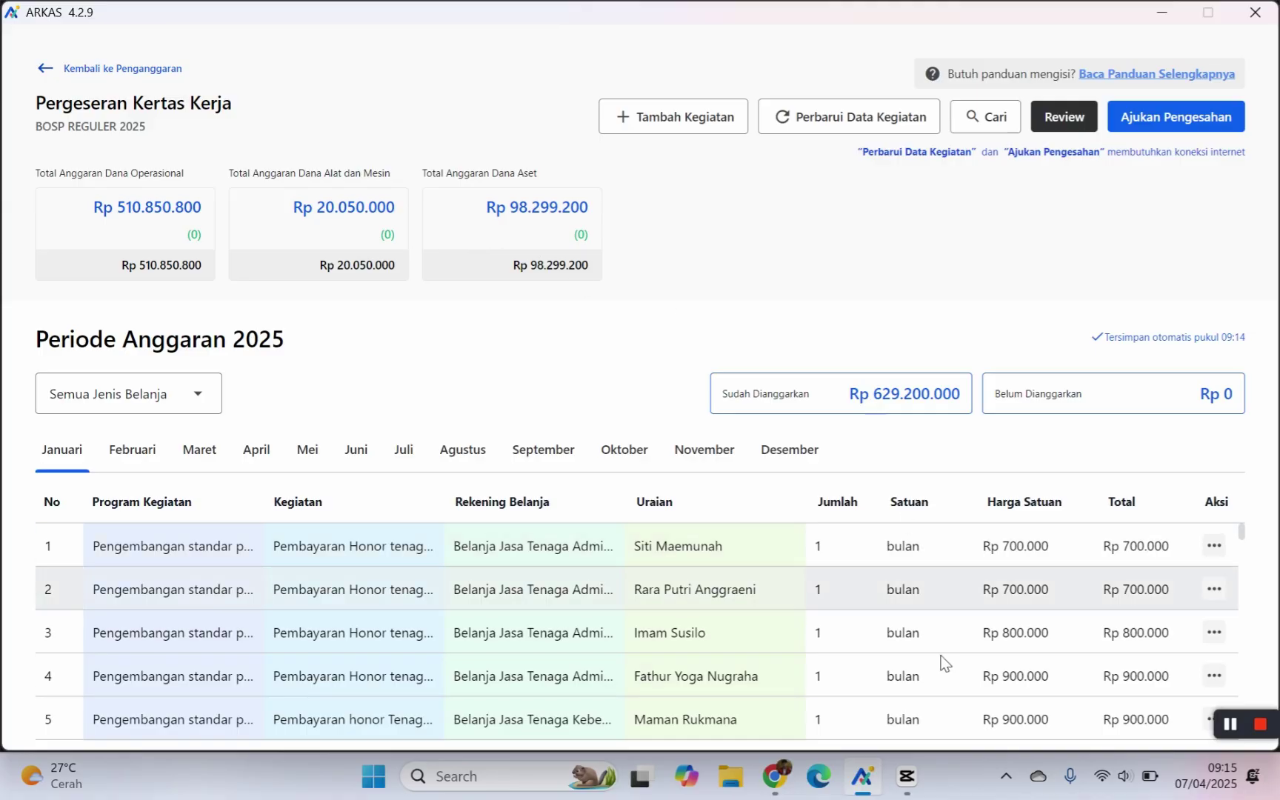
Step: Open the budget details of row 7, a teacher honorarium item, in the Januari list for editing
mouse_move(913, 791)
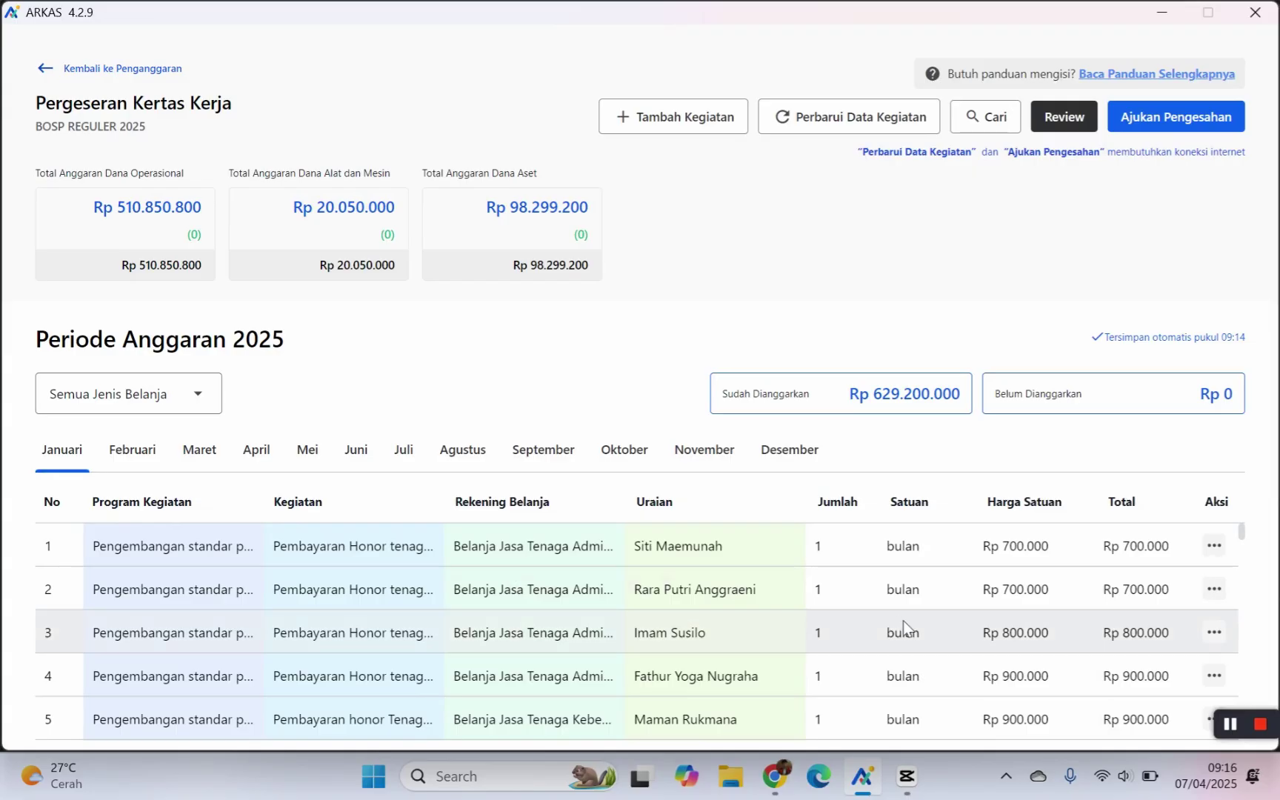
scroll(841, 649, down, 3)
scroll(816, 654, down, 1)
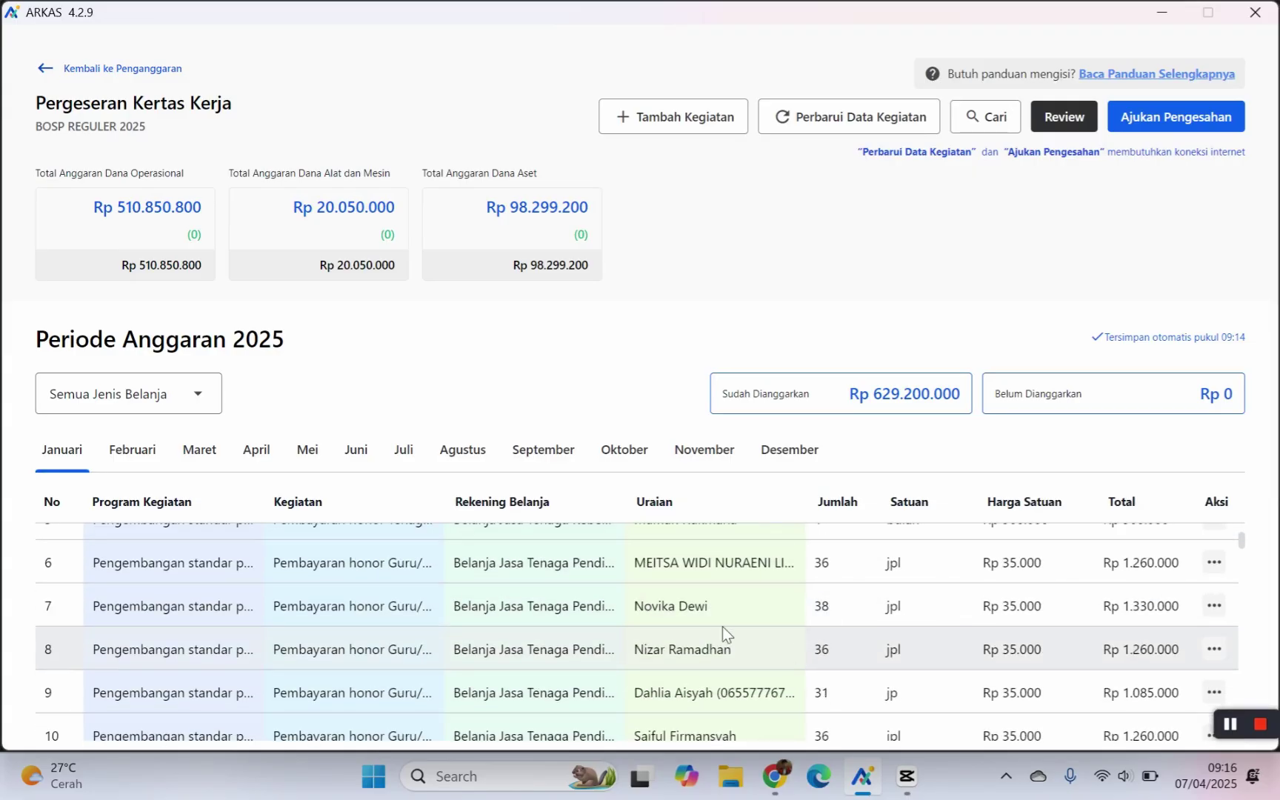
click(1214, 606)
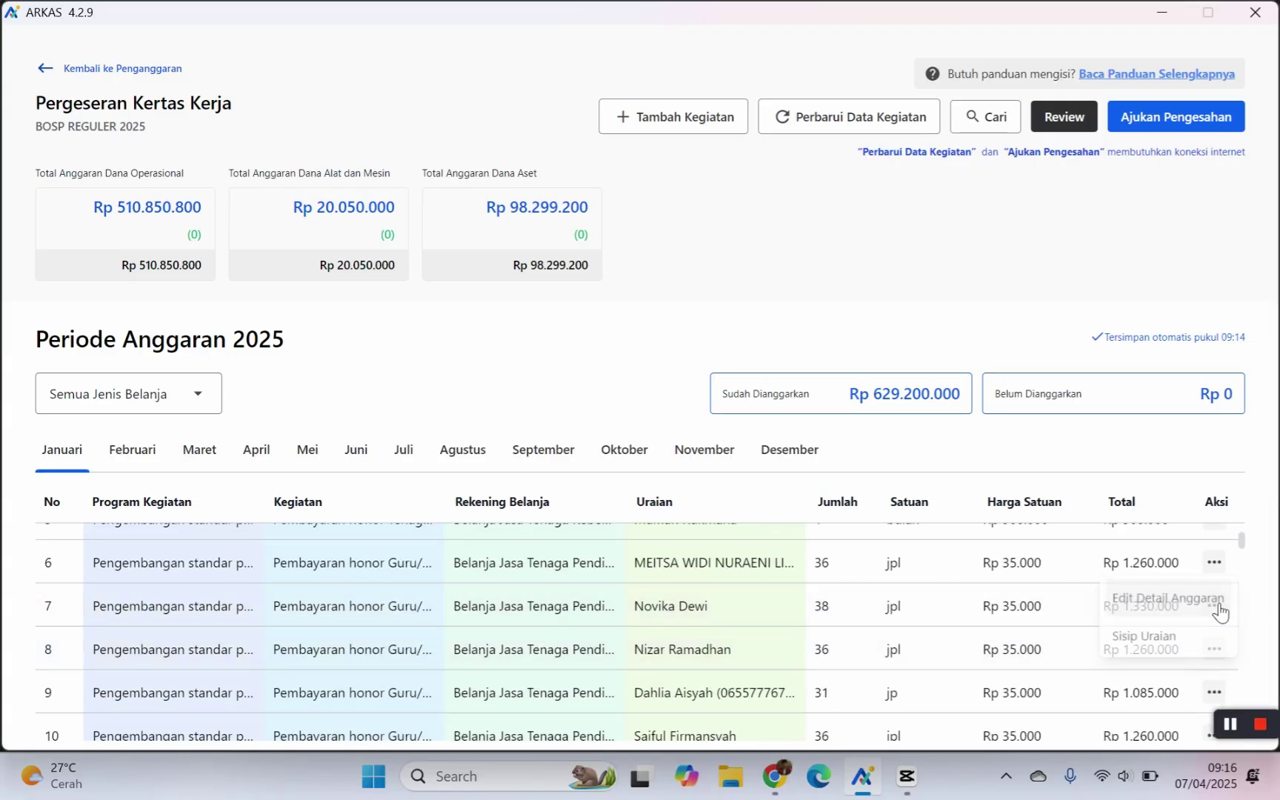
click(1152, 608)
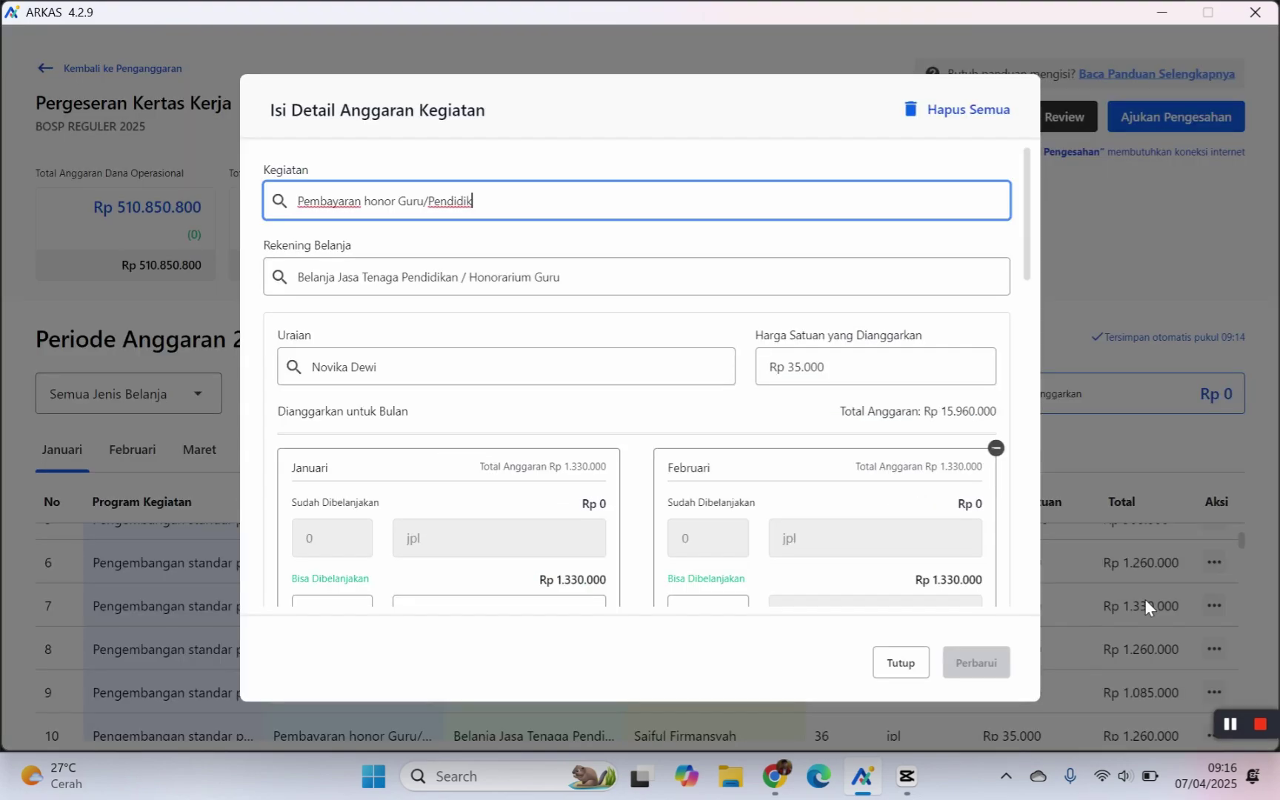
Step: Review the monthly allocations of this honorarium item from Januari through Desember
scroll(558, 486, down, 3)
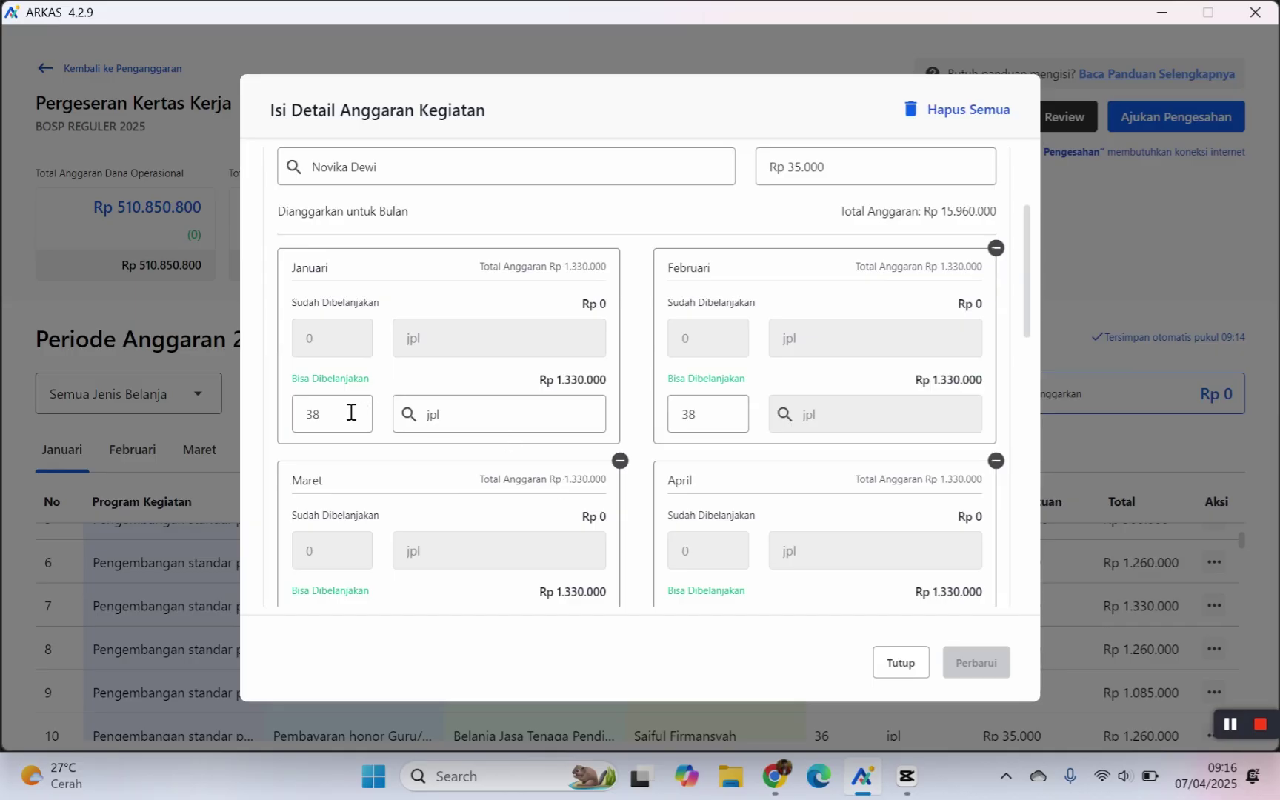
scroll(832, 320, down, 10)
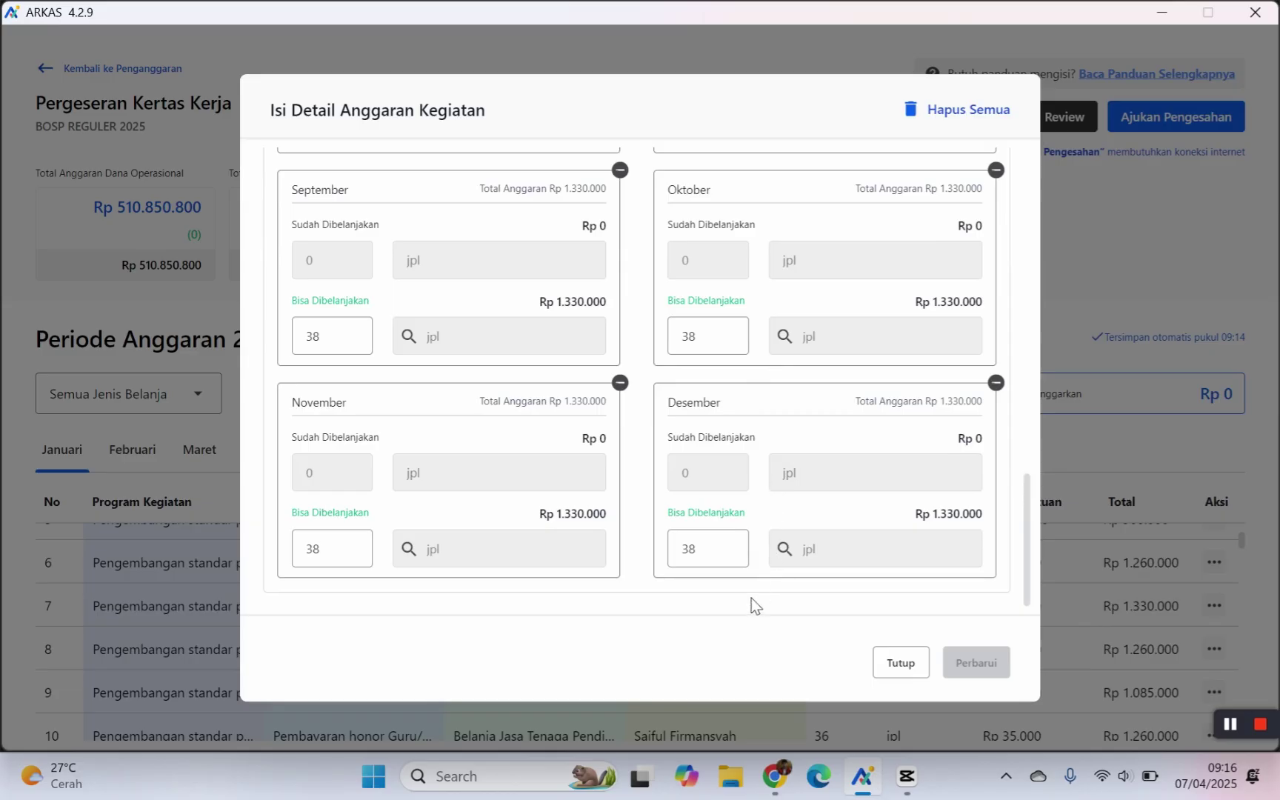
scroll(751, 598, up, 8)
scroll(746, 600, up, 6)
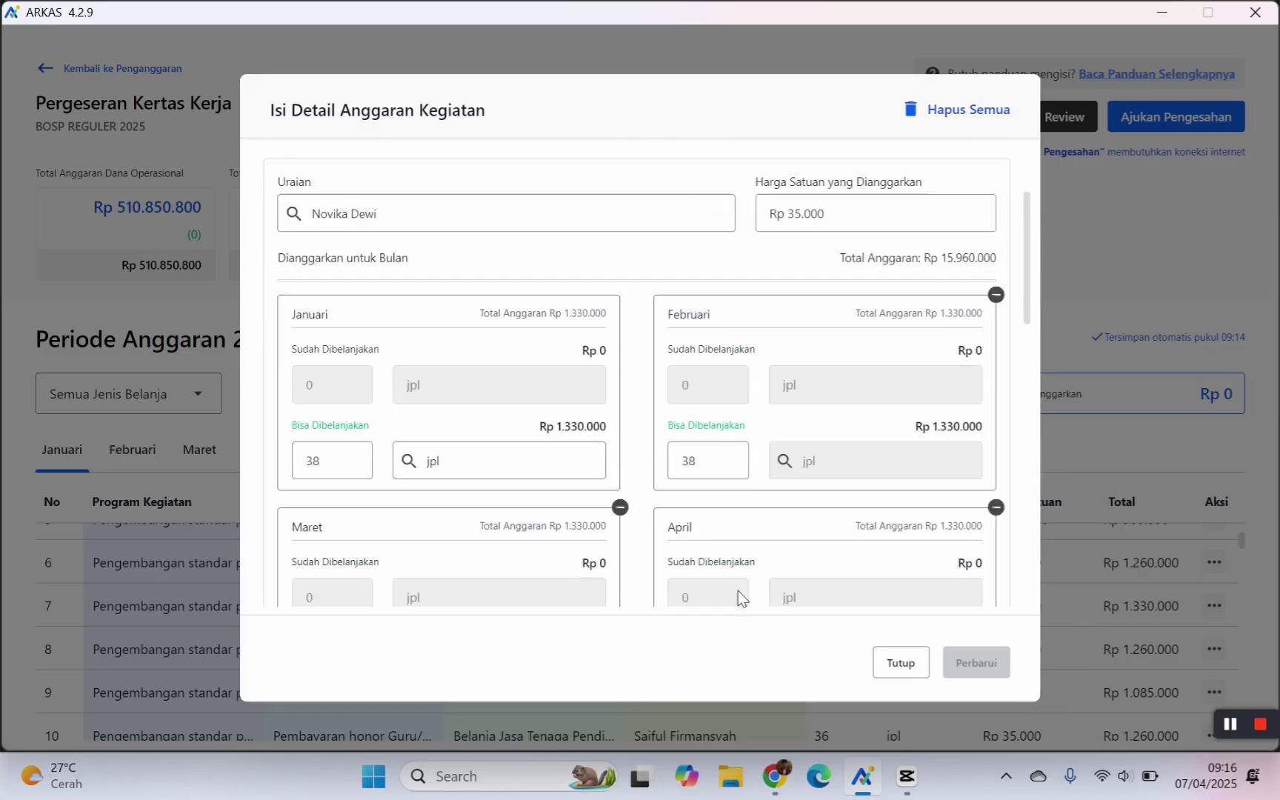
scroll(733, 570, down, 4)
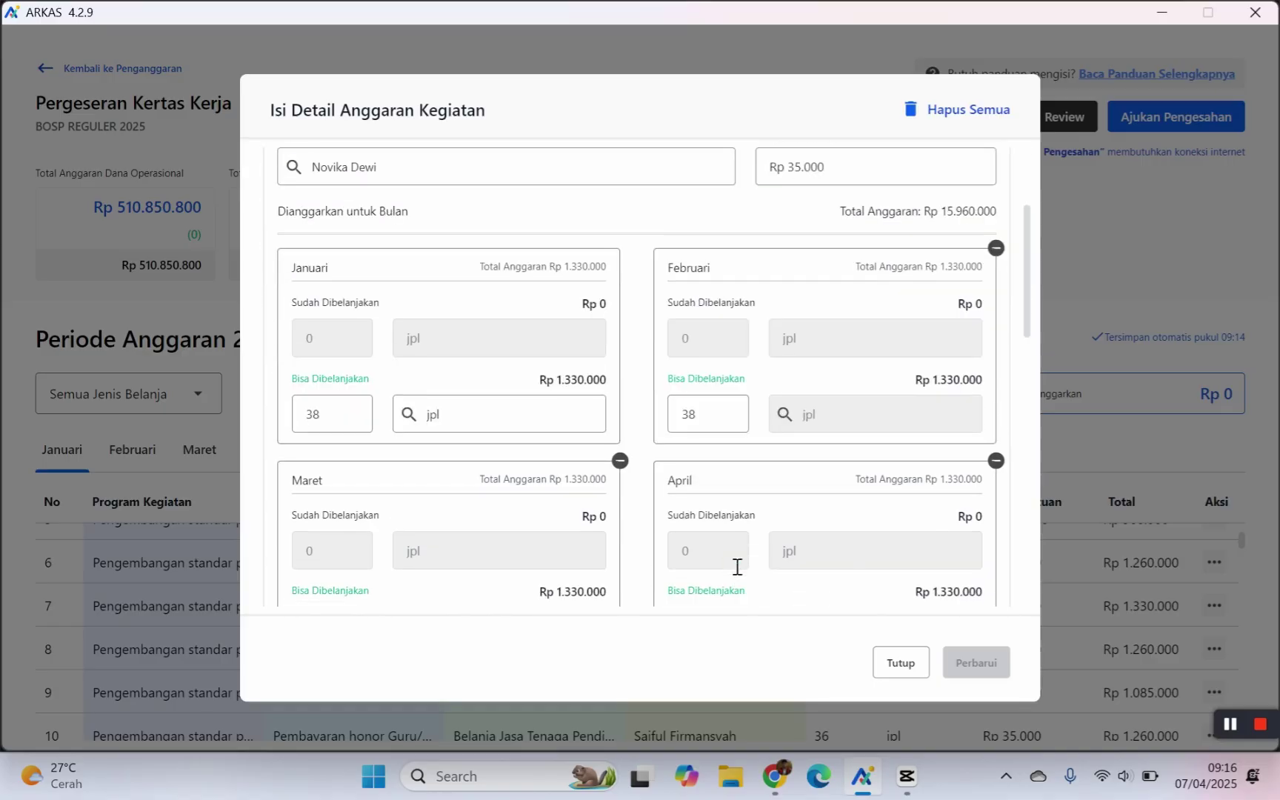
scroll(732, 437, down, 3)
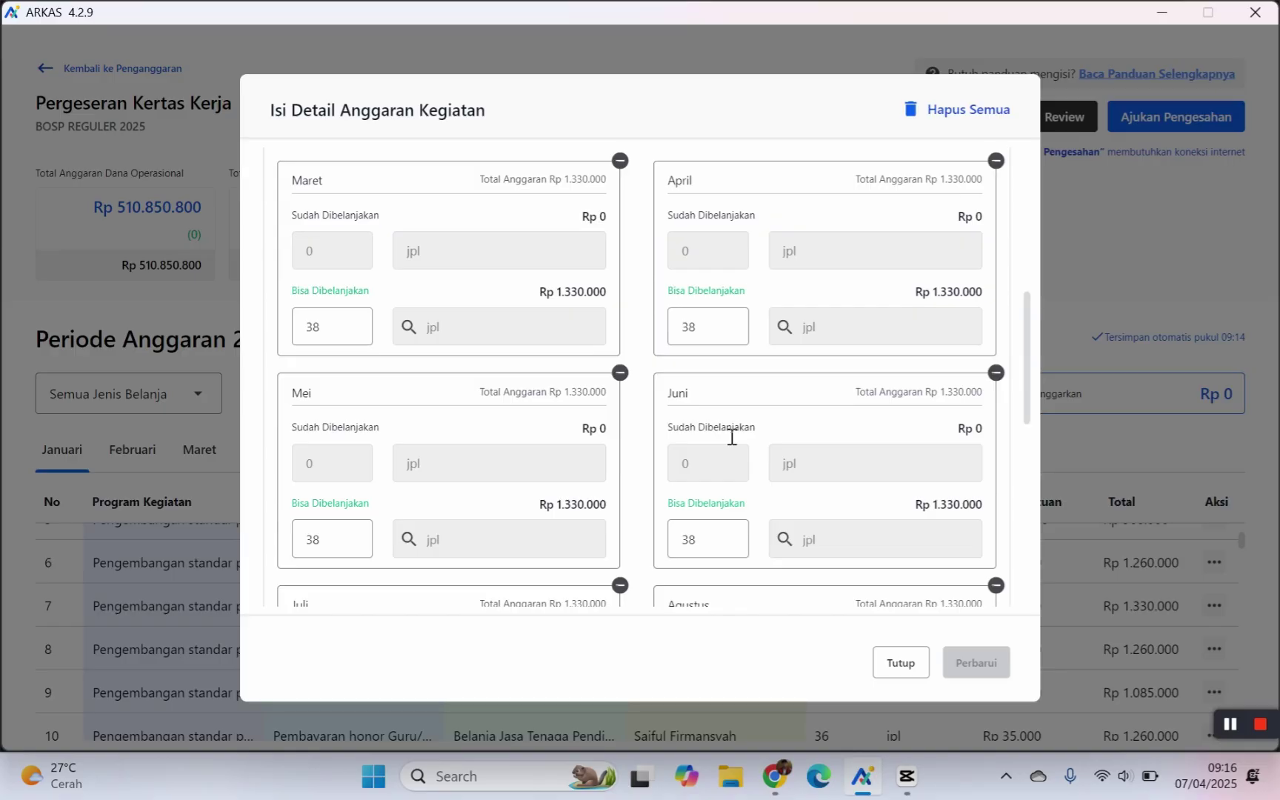
scroll(758, 415, up, 5)
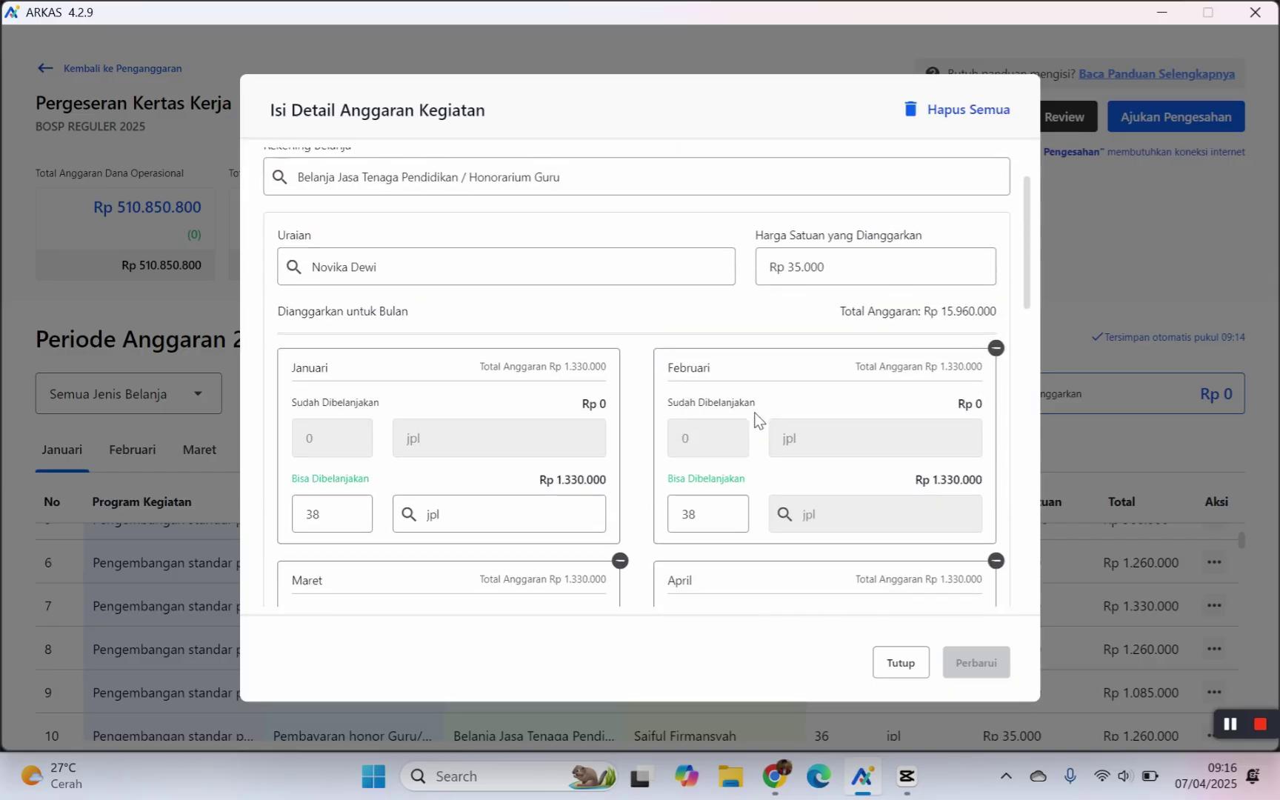
Step: Remove the Februari, Maret, April, Mei, Juni and Juli allocations from this honorarium item
scroll(759, 418, down, 1)
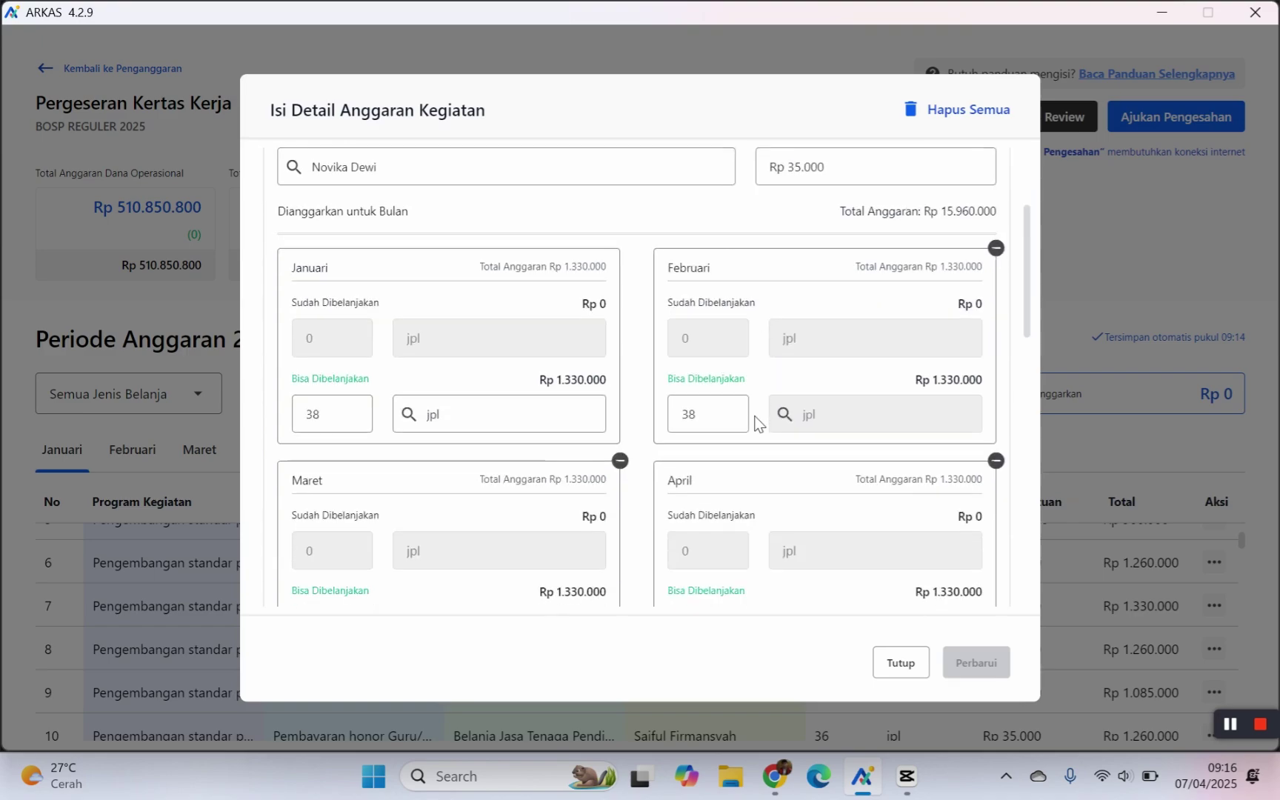
click(997, 249)
click(998, 249)
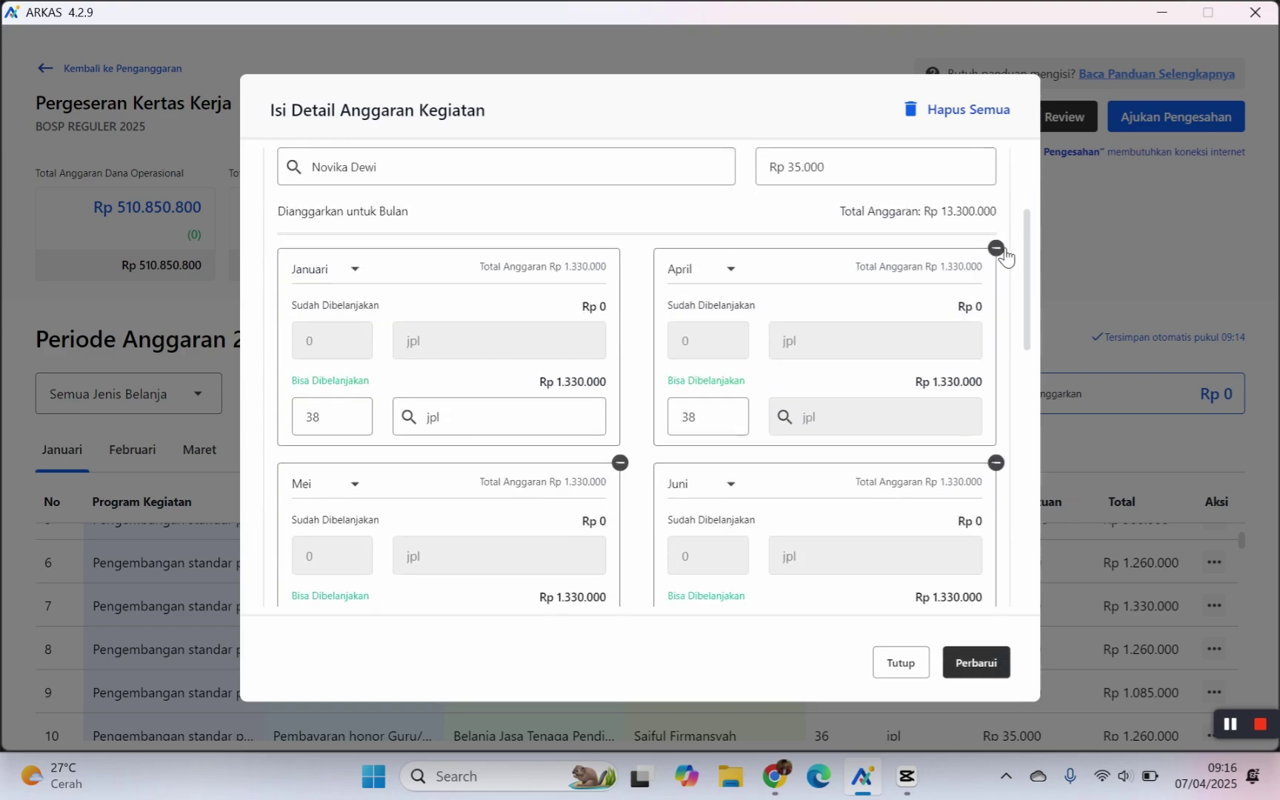
click(998, 250)
click(998, 250)
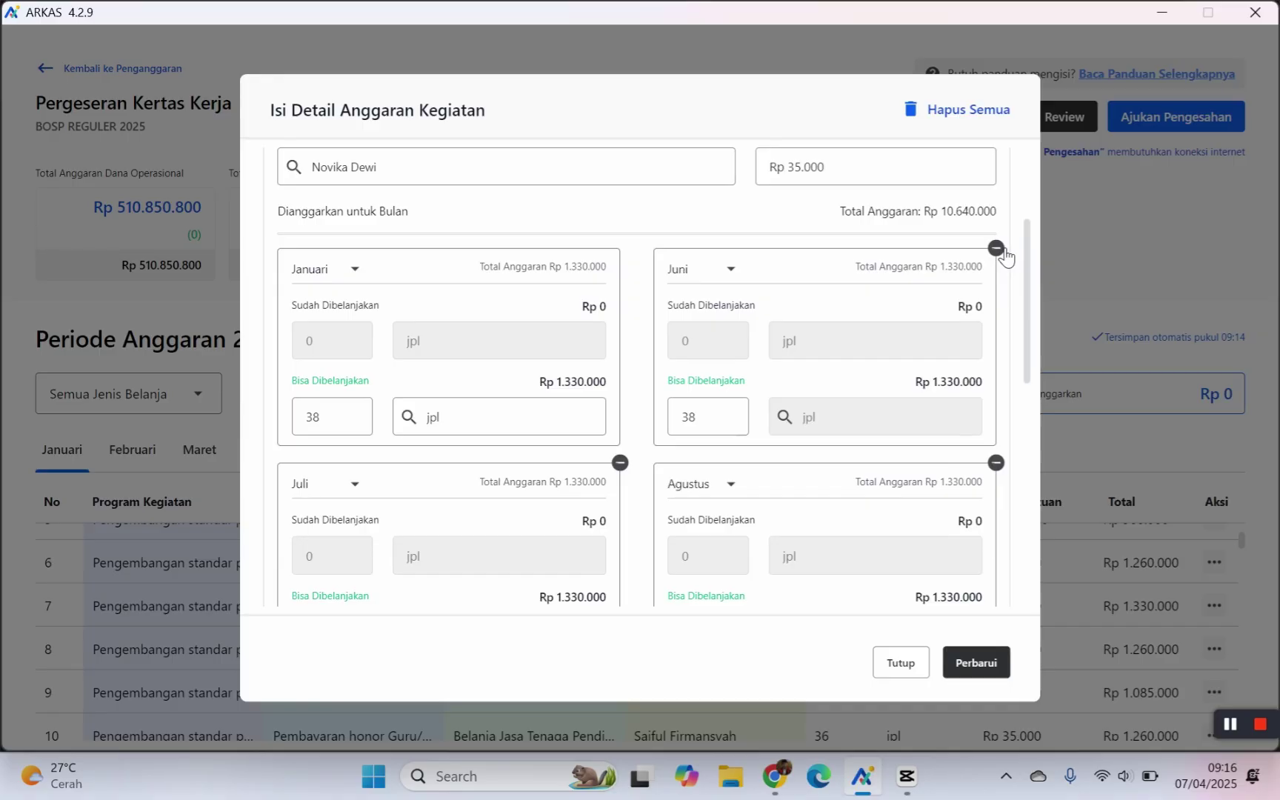
click(998, 250)
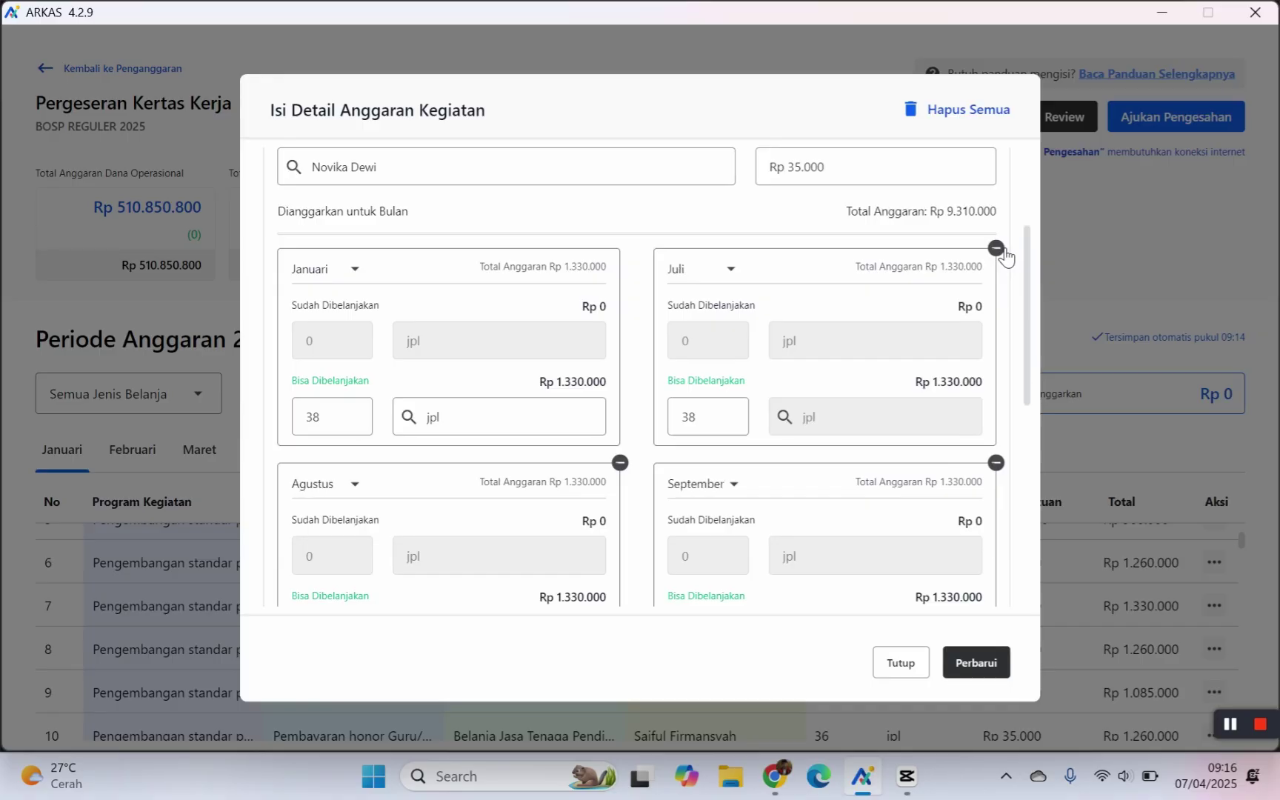
click(996, 248)
Step: Change the month of the remaining Januari allocation to Juli and save the updated honorarium item
click(358, 276)
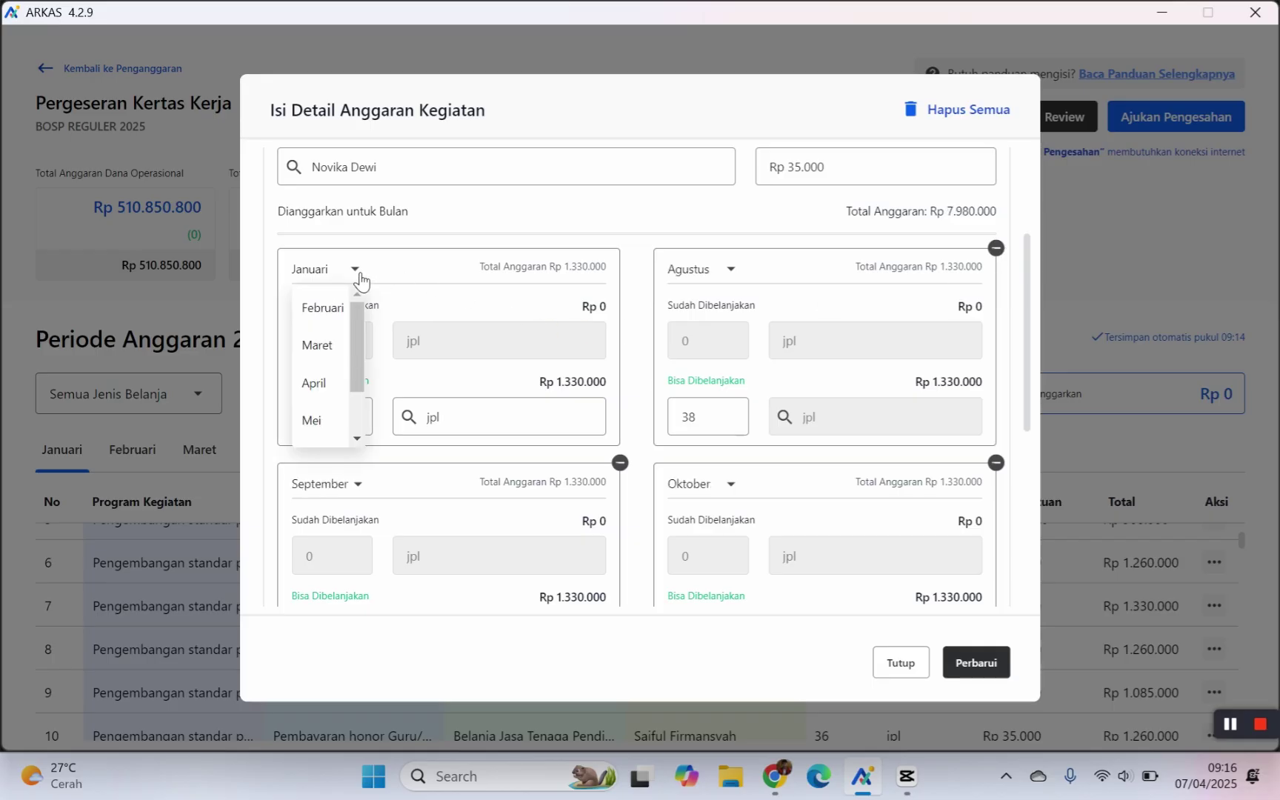
scroll(342, 389, down, 2)
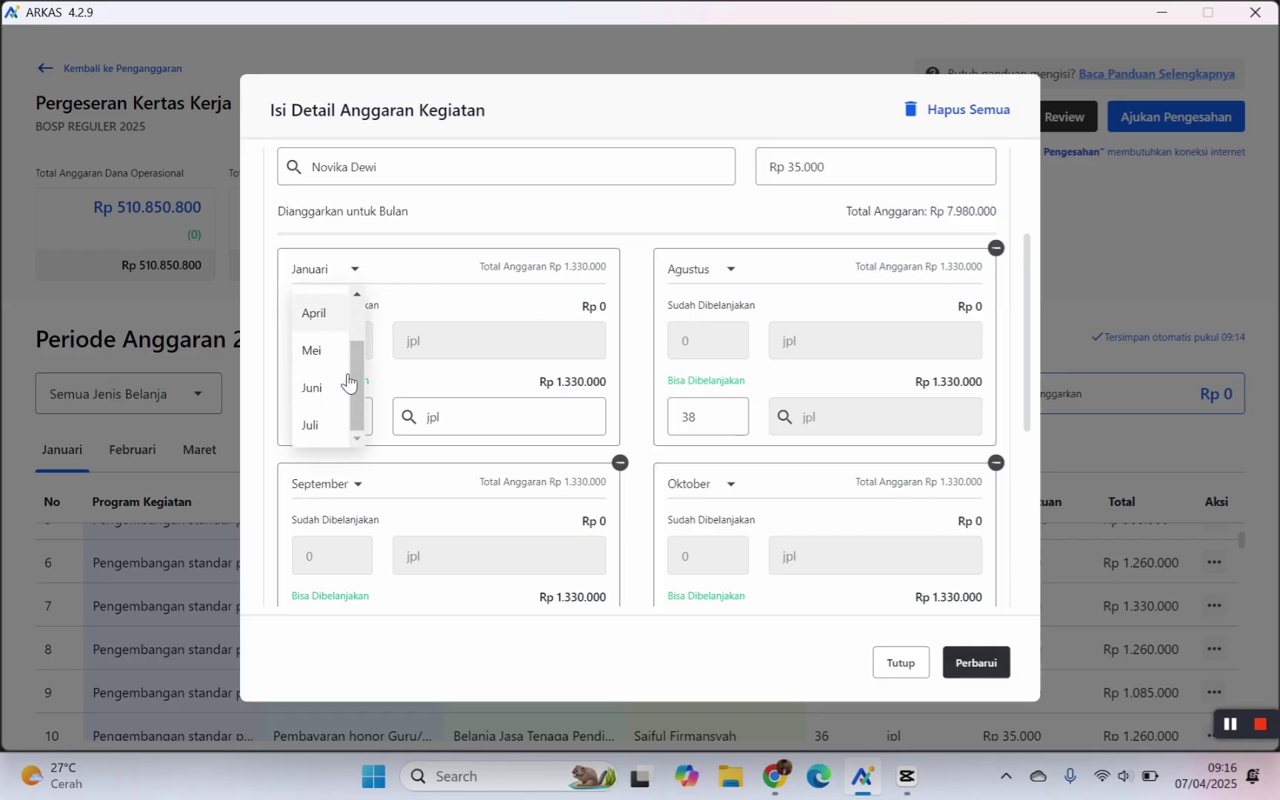
click(311, 426)
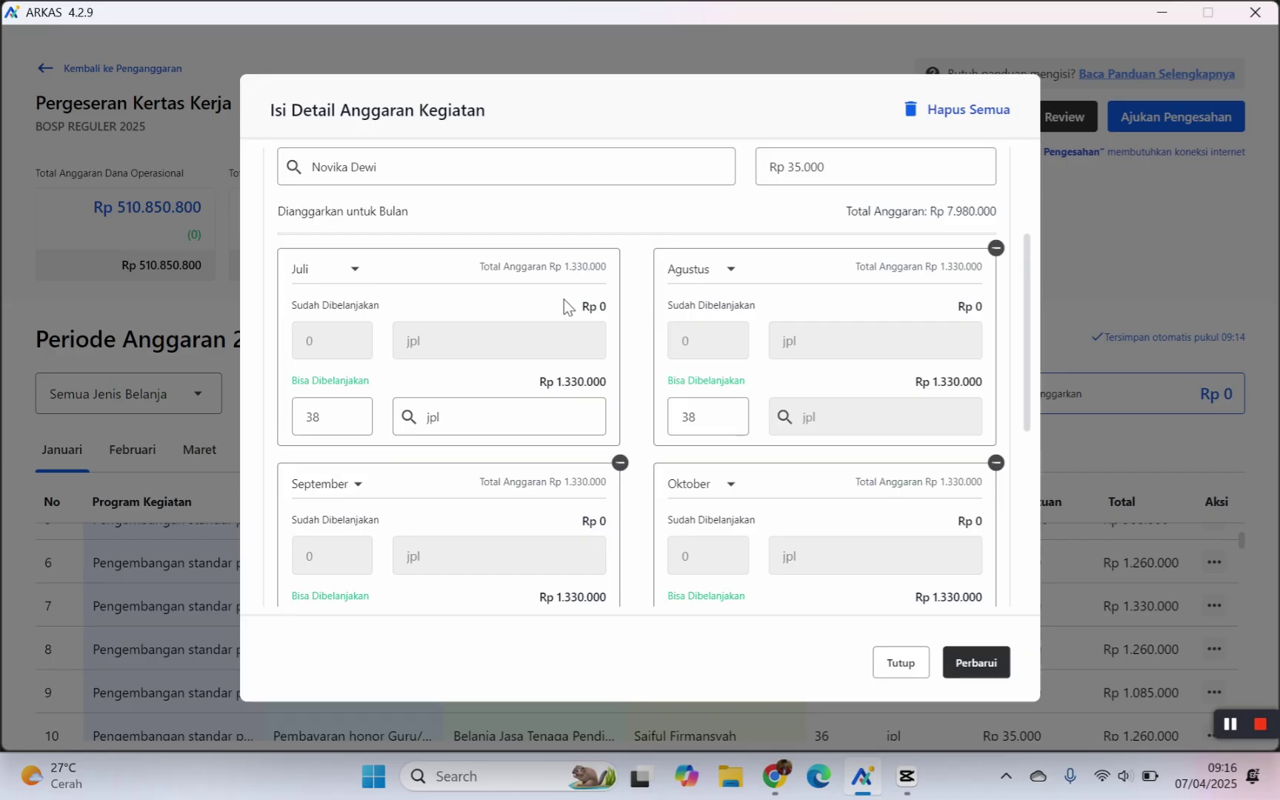
scroll(764, 437, down, 3)
scroll(764, 439, down, 2)
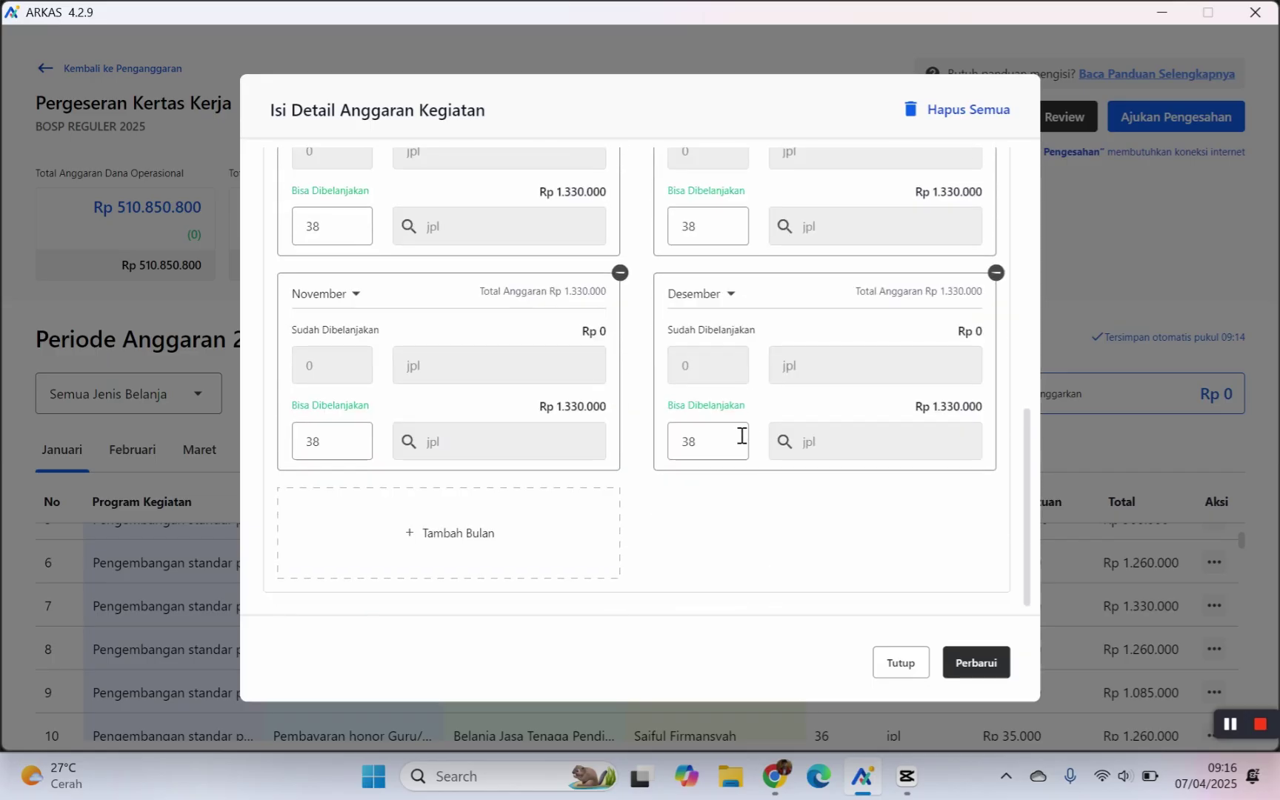
scroll(783, 418, up, 8)
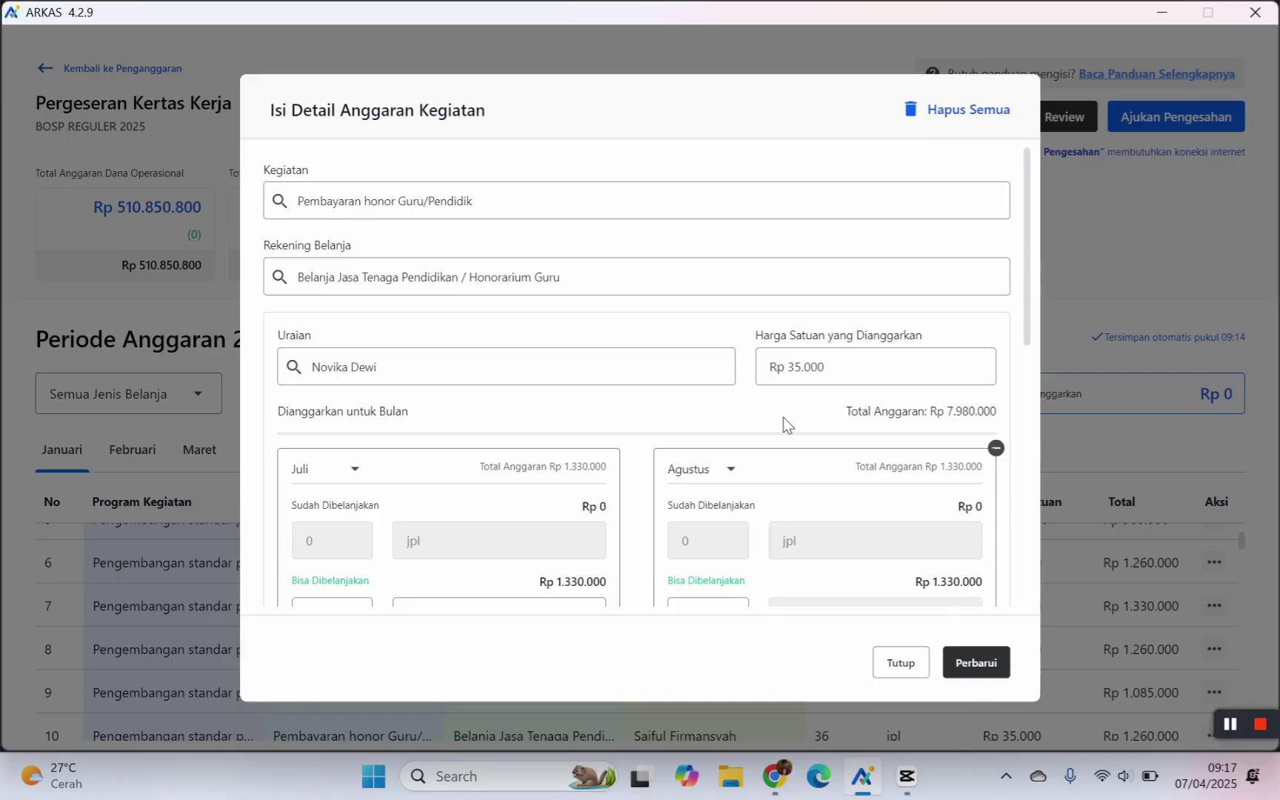
click(981, 671)
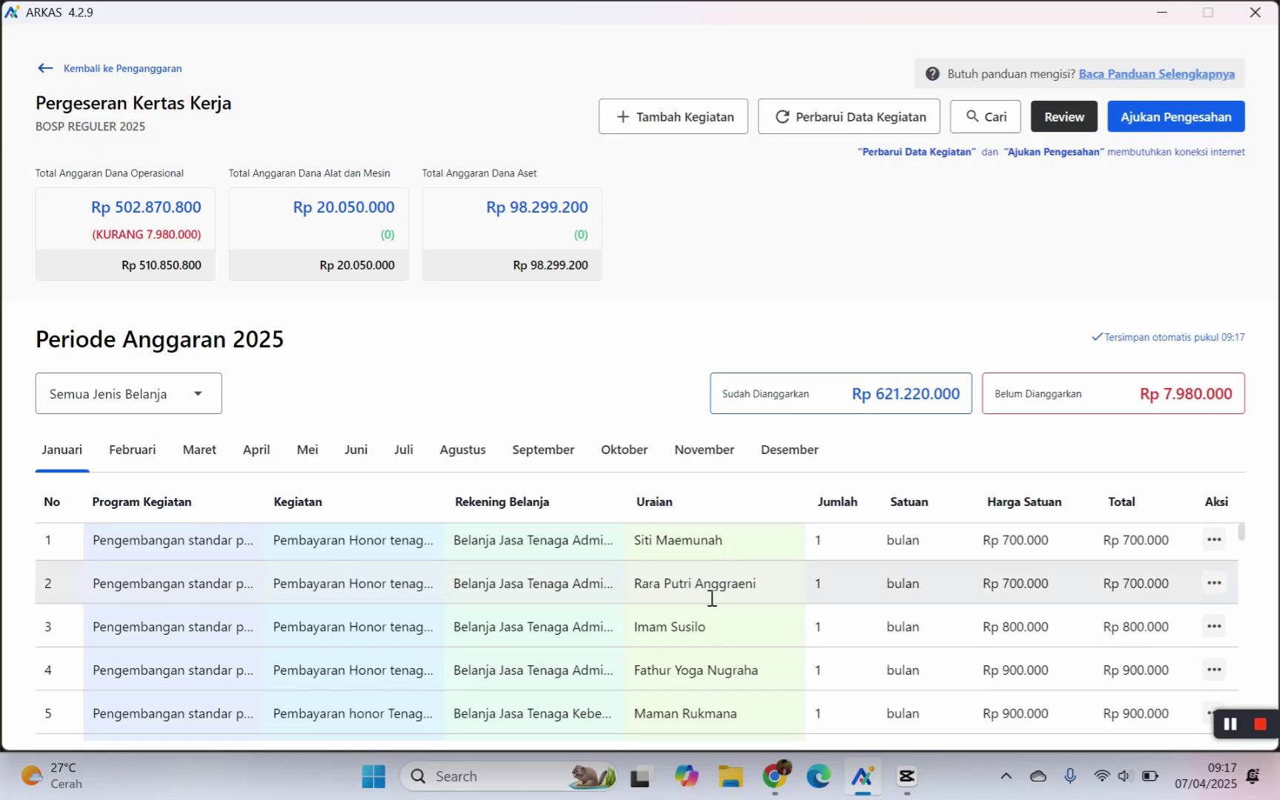
Step: Open the budget details of row 9, another teacher honorarium item, in the Januari list for editing
scroll(711, 611, down, 2)
scroll(713, 613, down, 2)
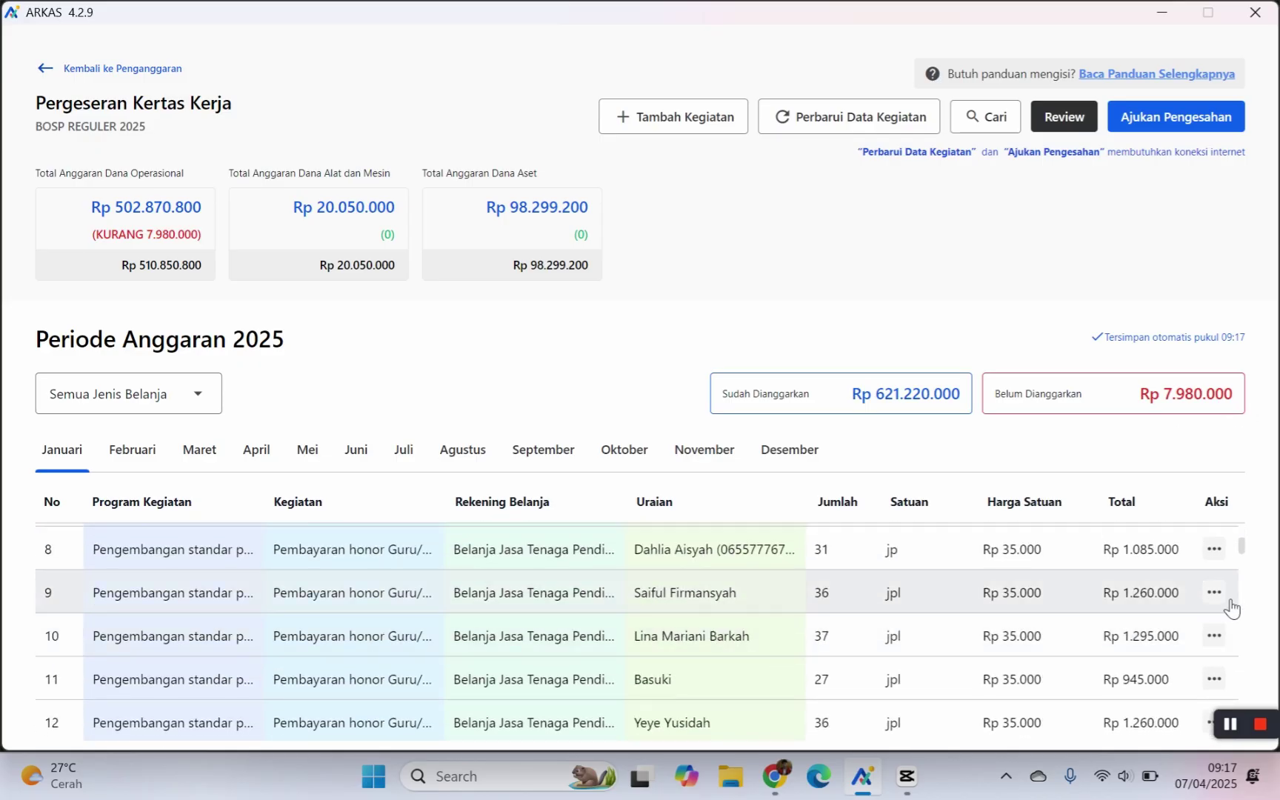
click(1215, 593)
click(1174, 592)
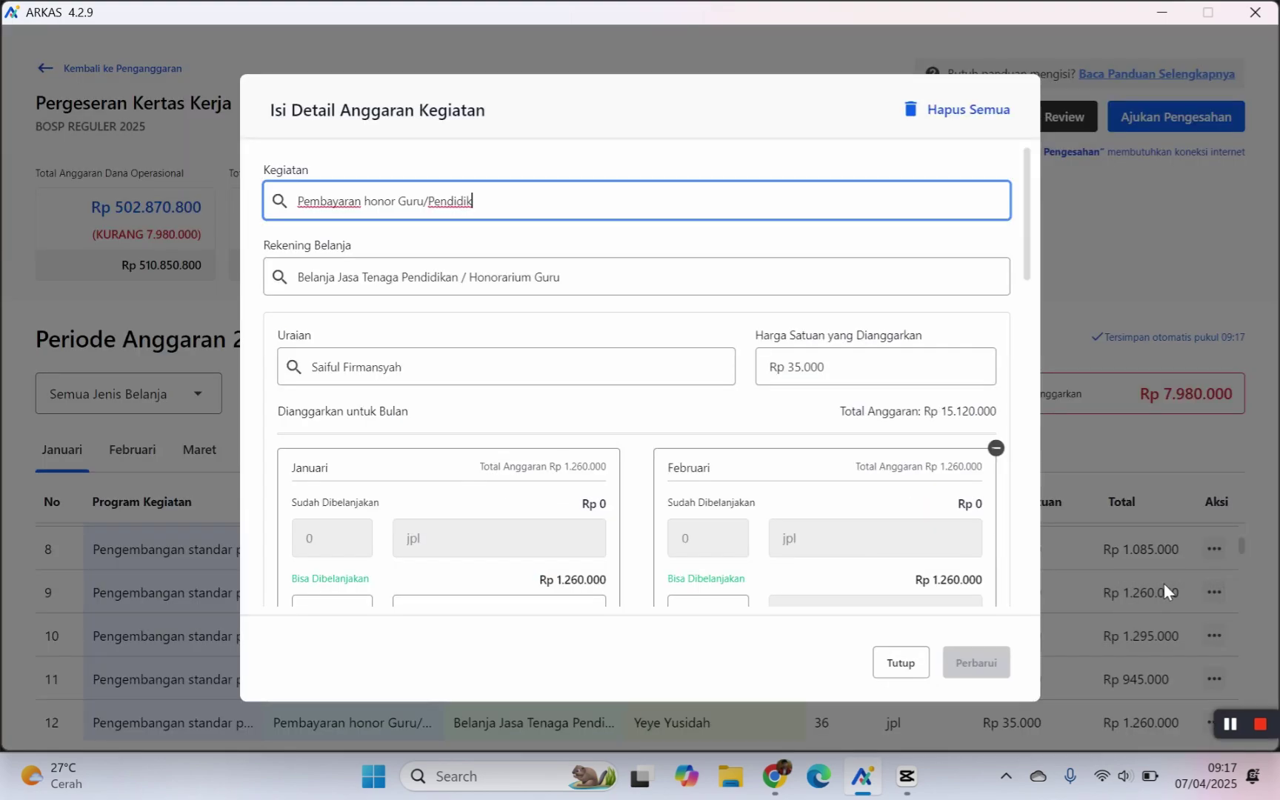
Step: Remove the row 9 honorarium item's allocations for Februari, Maret, April, Mei, Juni and Juli
scroll(733, 340, down, 1)
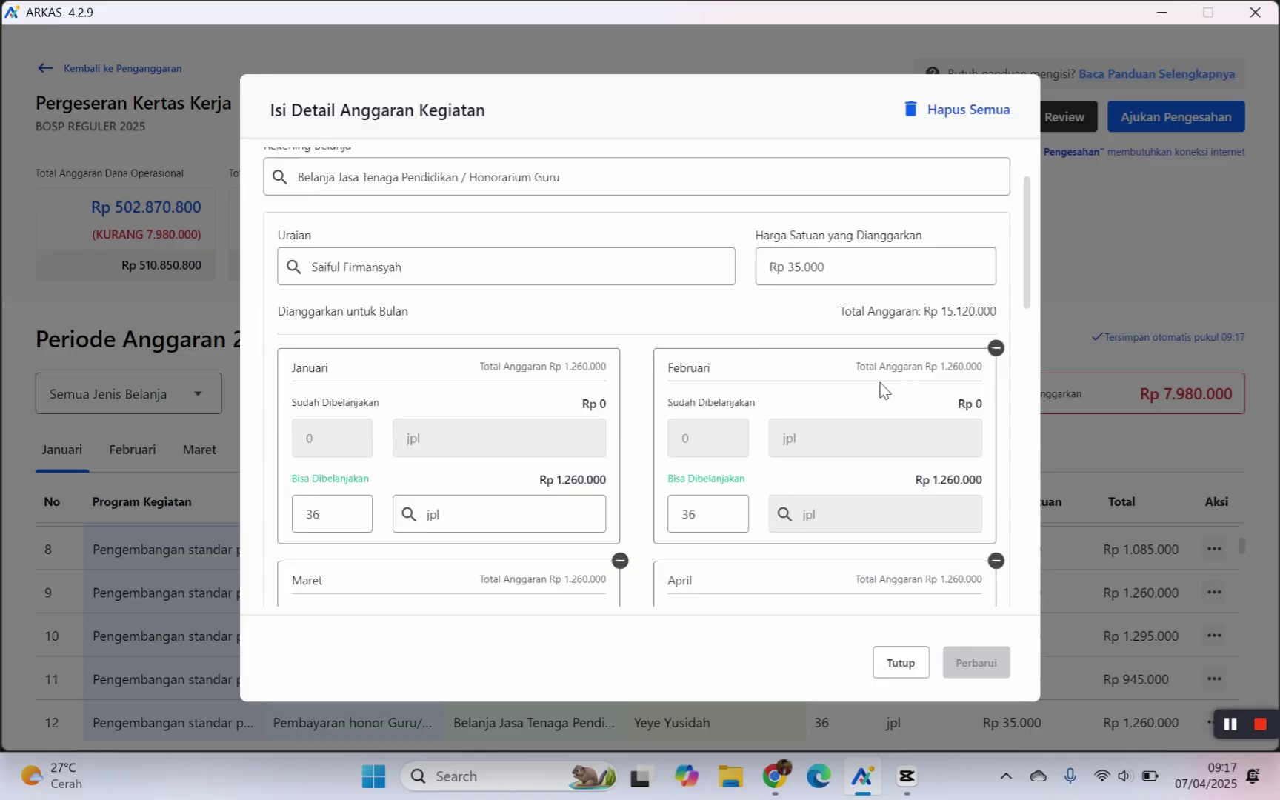
click(996, 348)
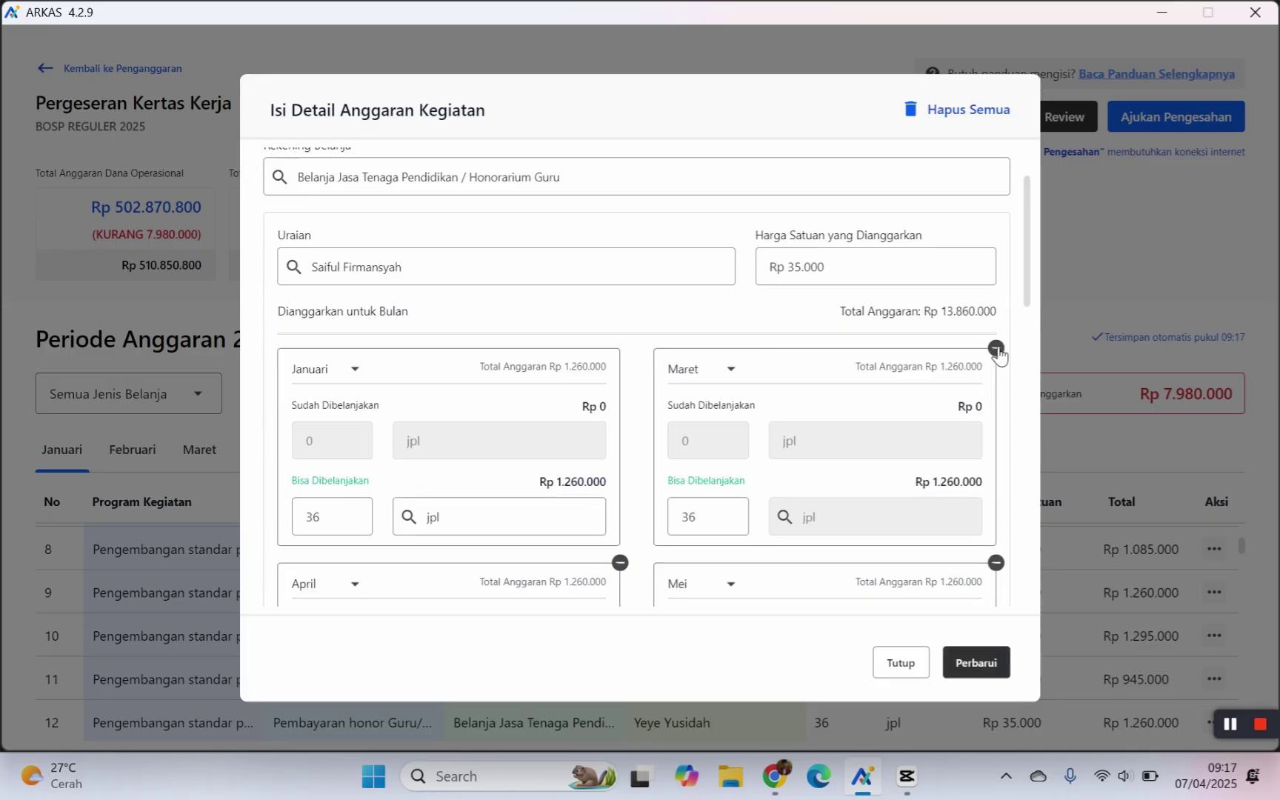
click(996, 348)
click(996, 348)
click(996, 348)
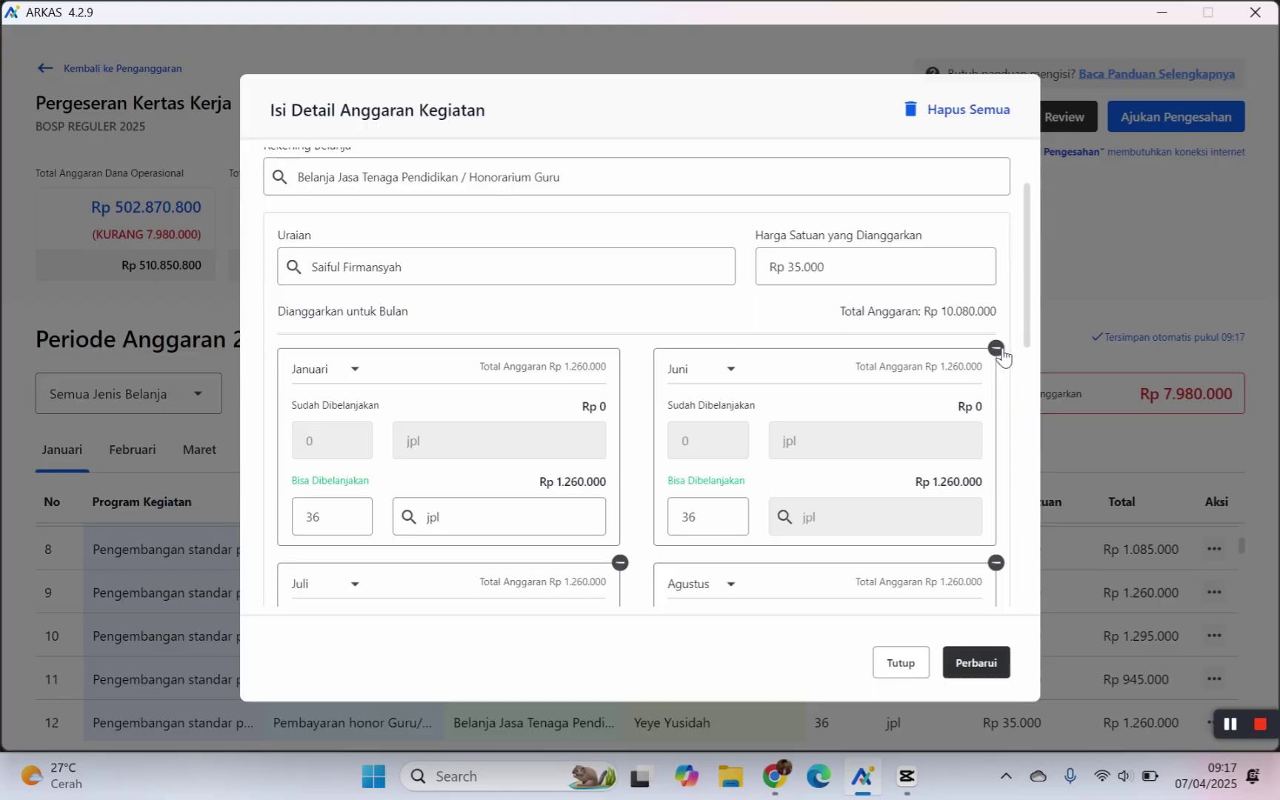
click(996, 348)
click(996, 348)
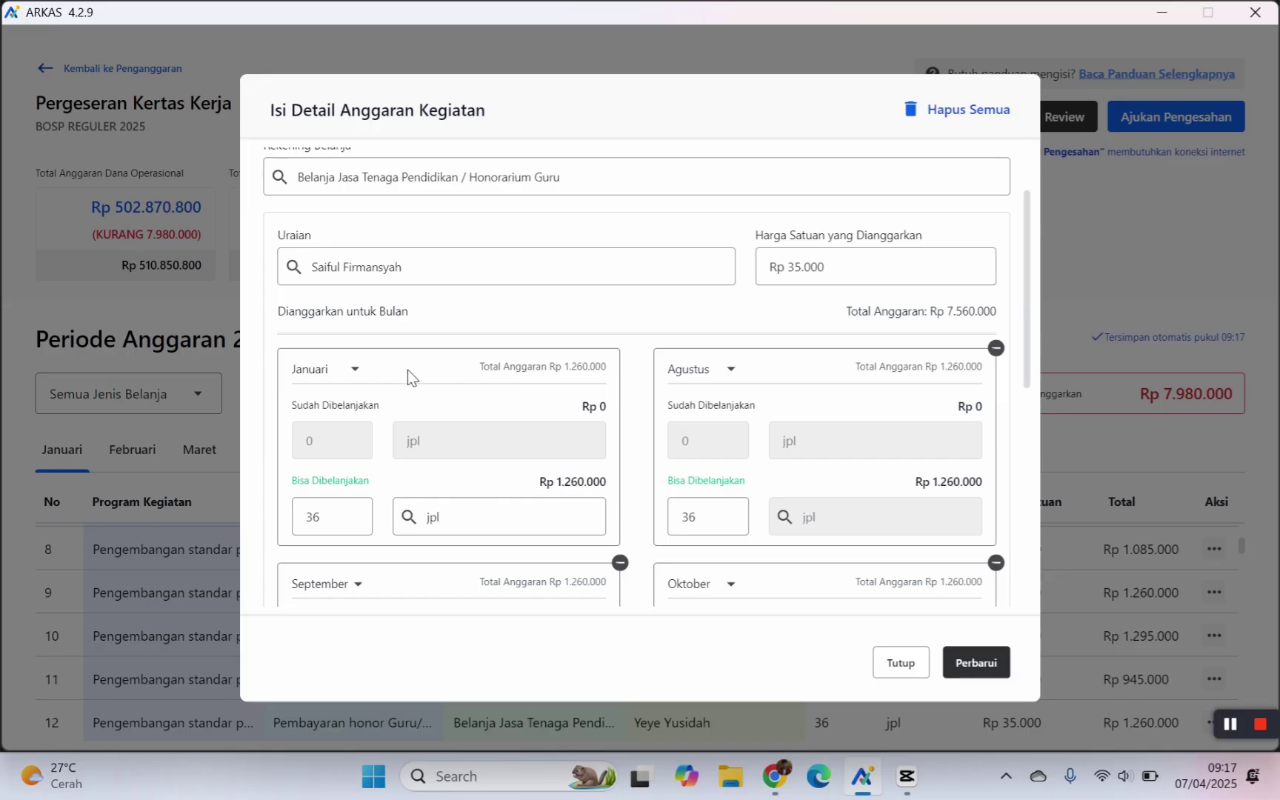
Step: Reassign the row 9 honorarium item's Januari allocation to Juli, review its remaining months and save the item
click(352, 370)
scroll(341, 496, down, 2)
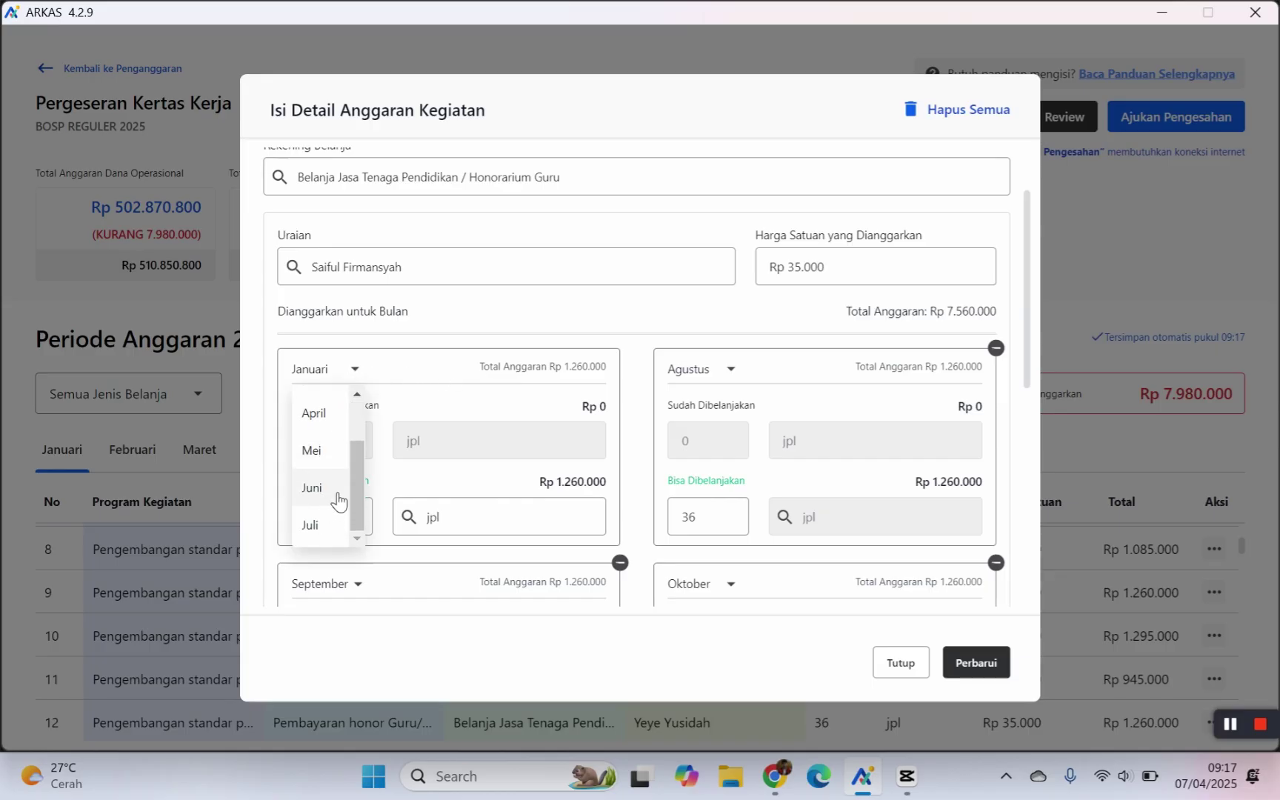
click(311, 526)
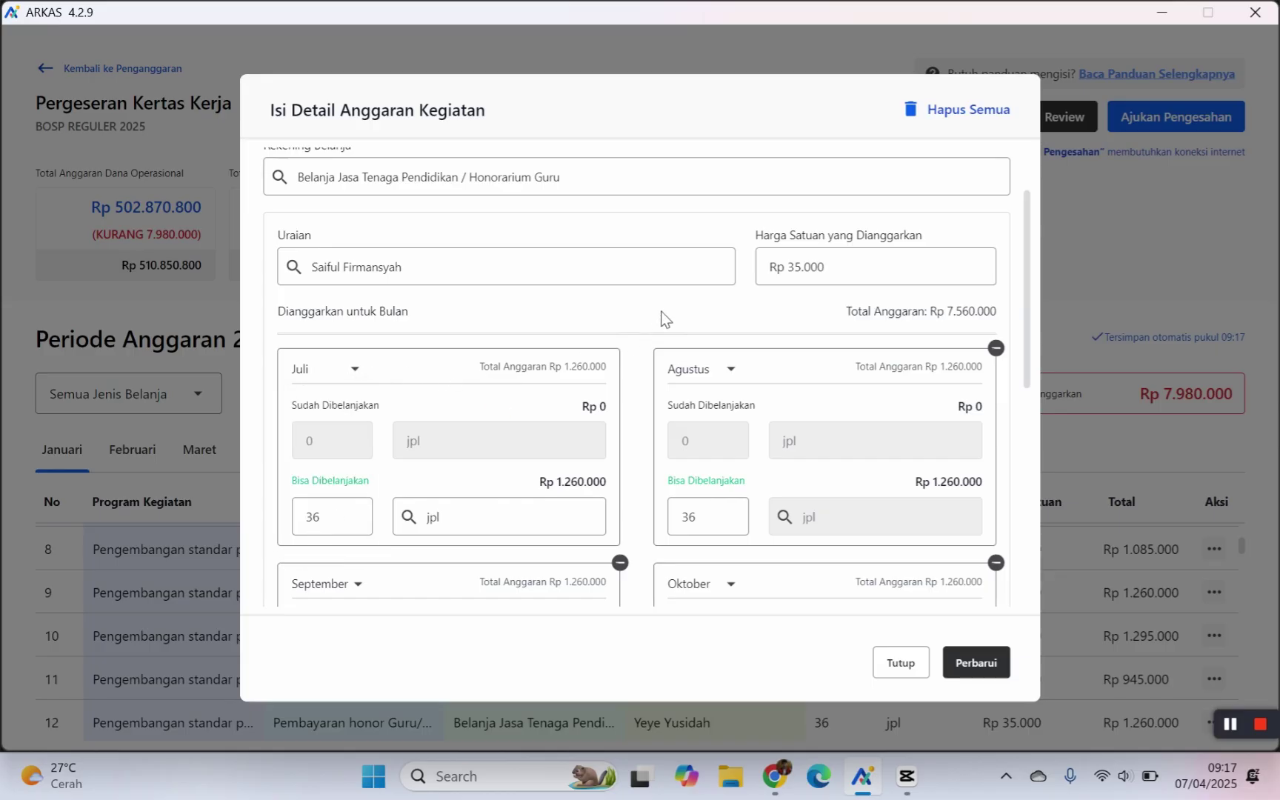
scroll(1010, 365, down, 6)
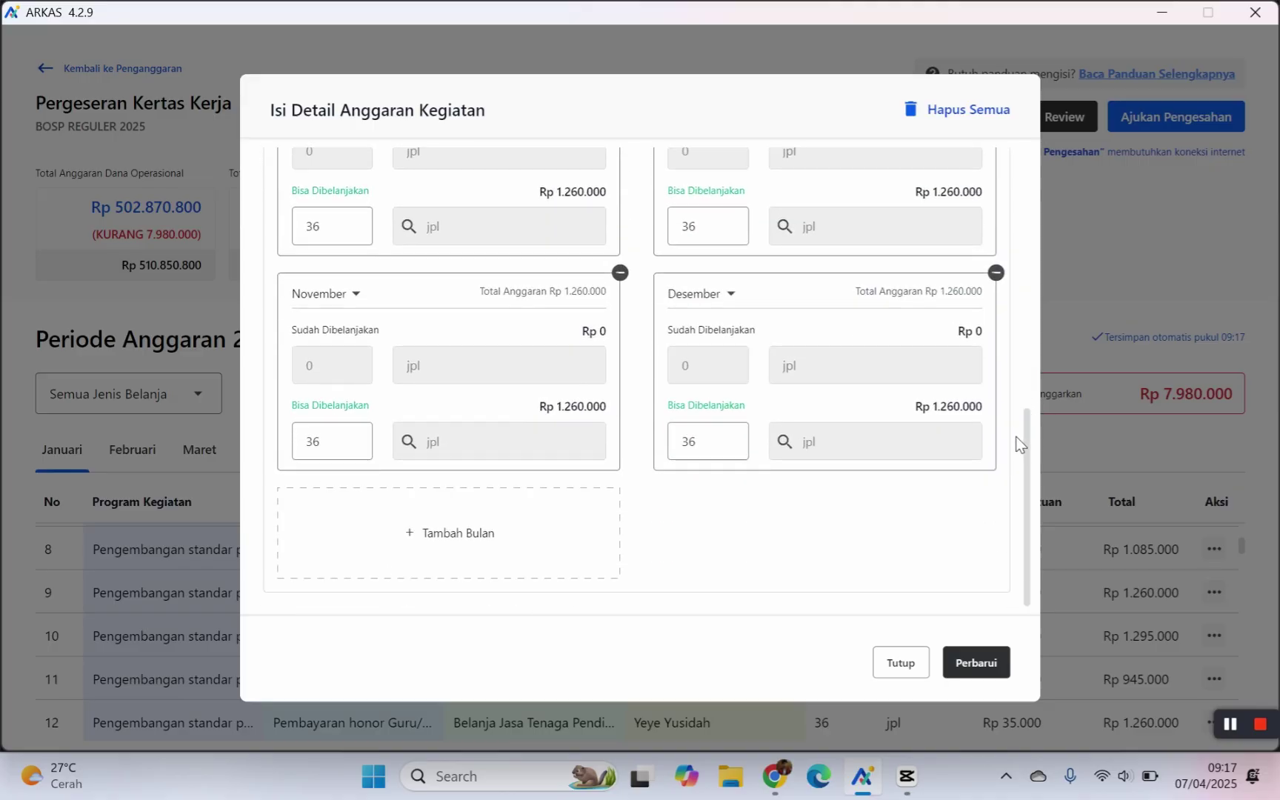
scroll(1019, 434, up, 7)
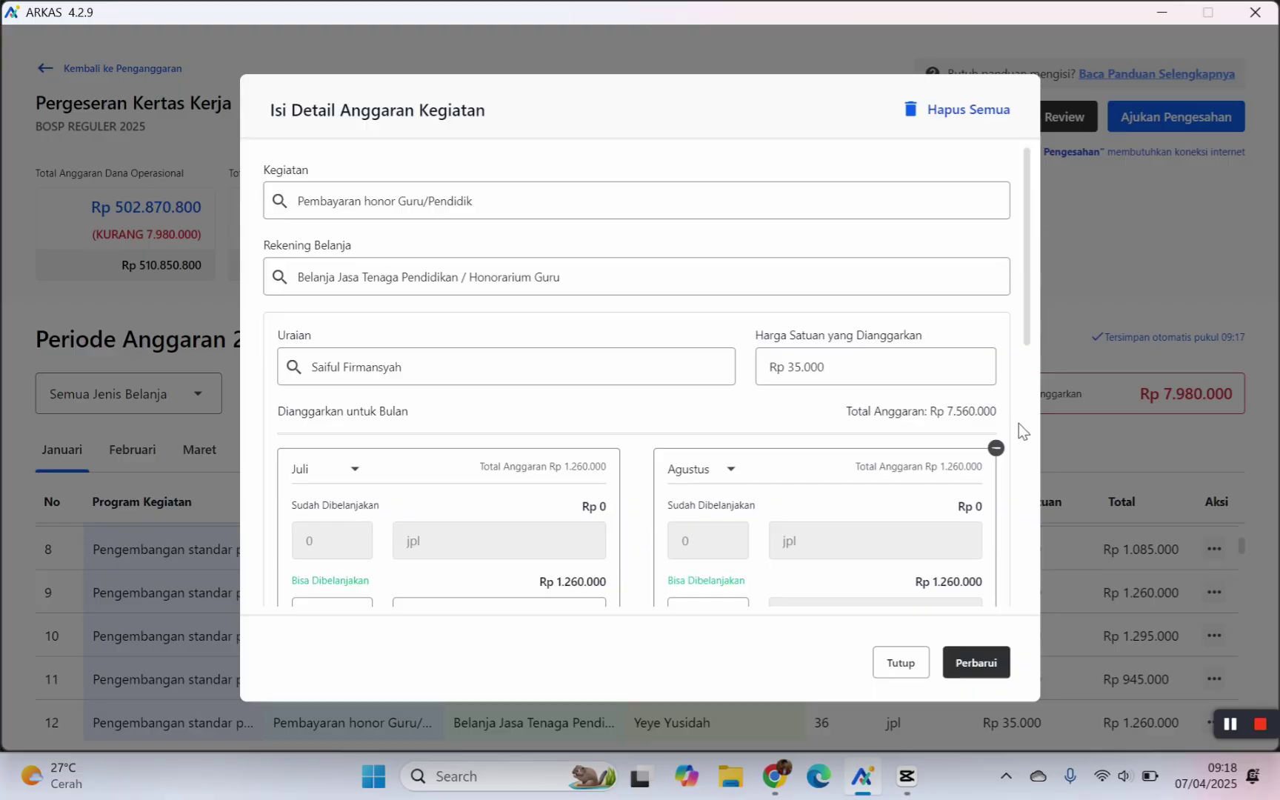
click(976, 667)
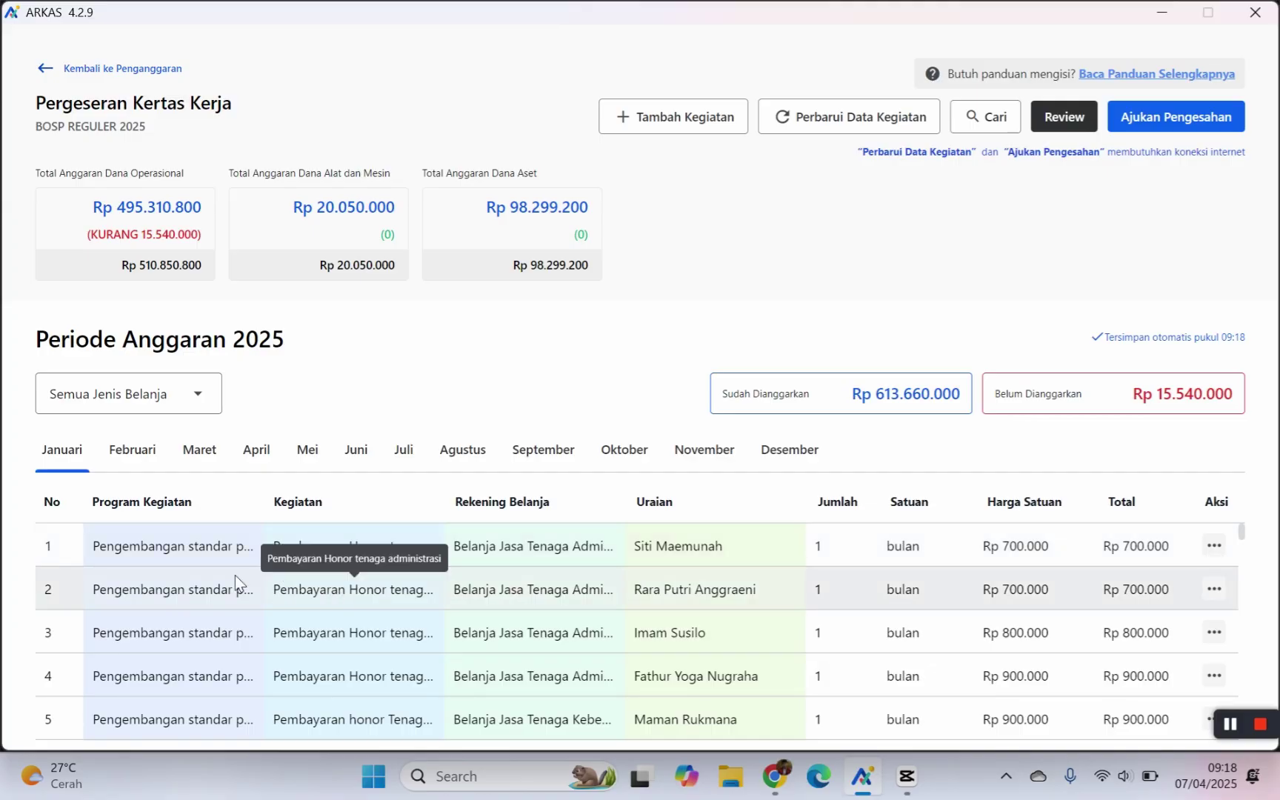
Step: Search the Februari budget list for "kepramukaan"
click(140, 460)
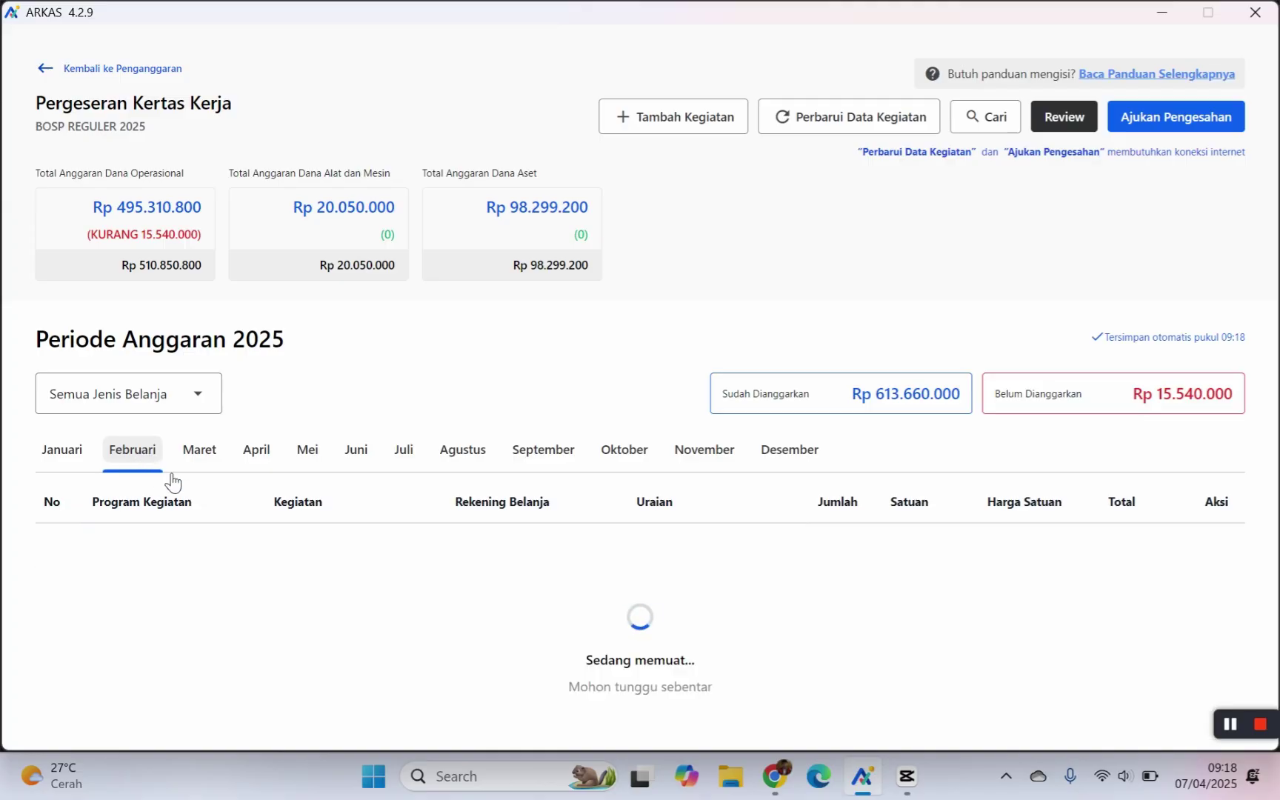
scroll(872, 642, down, 10)
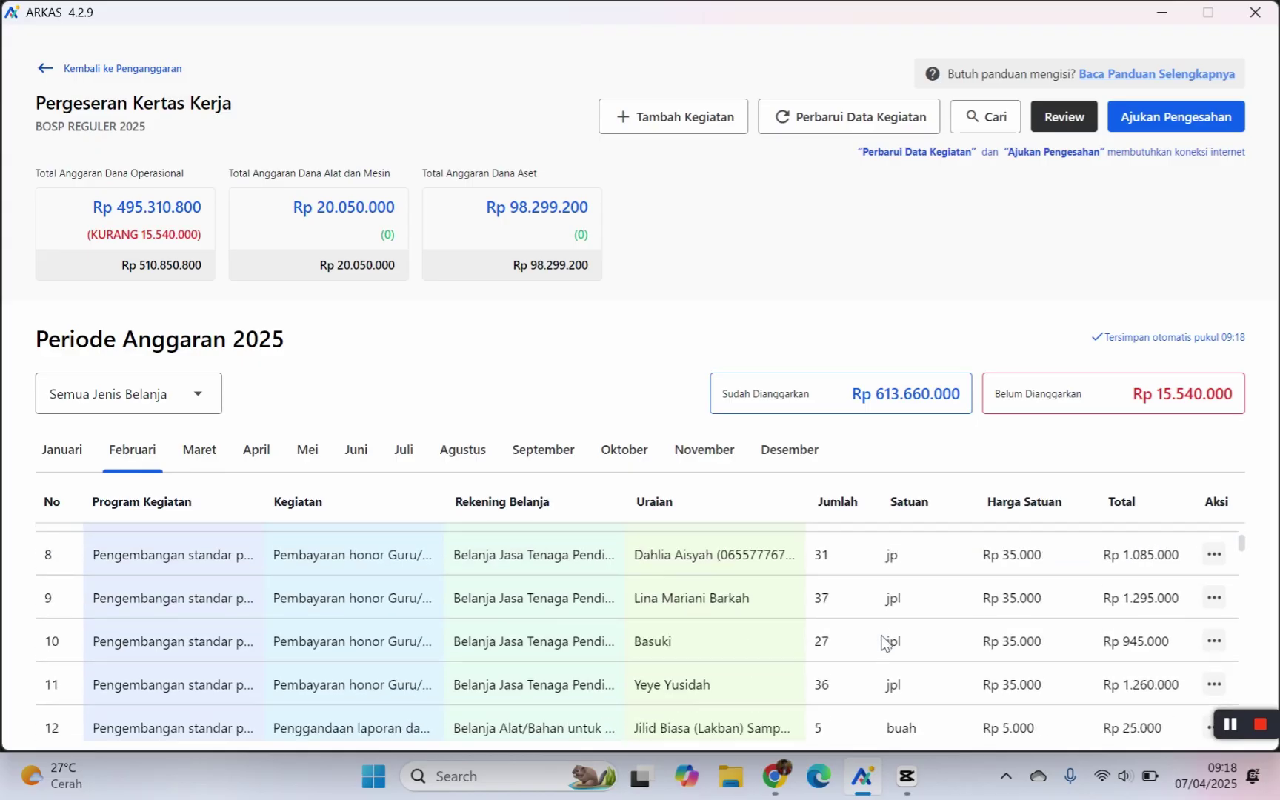
scroll(876, 639, down, 5)
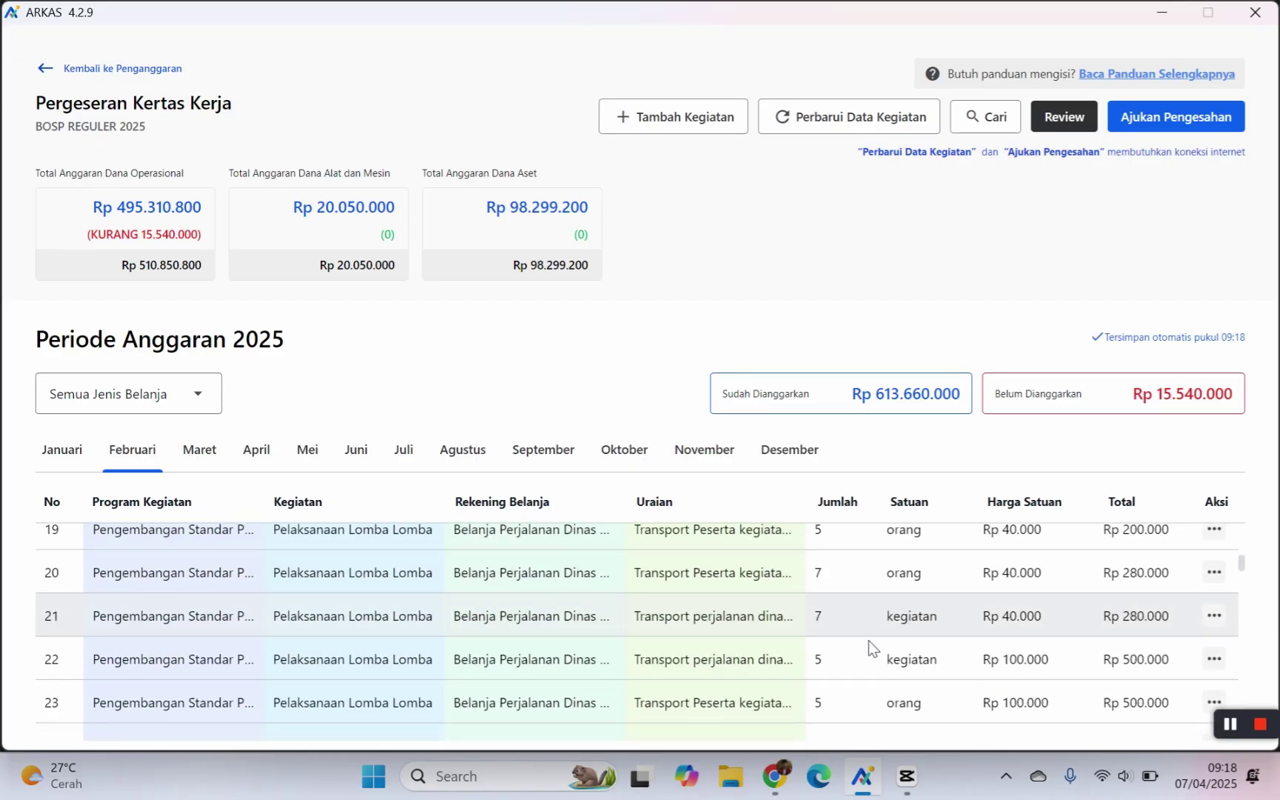
scroll(864, 640, down, 1)
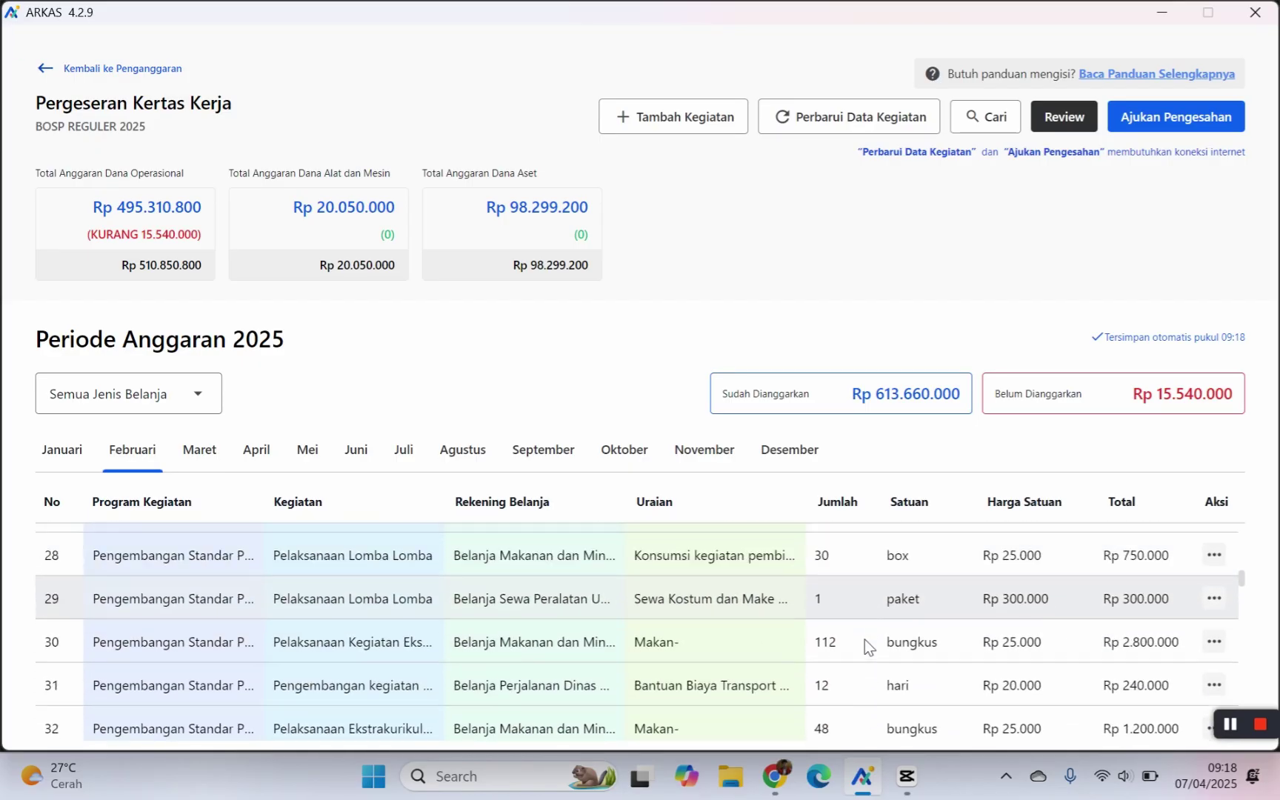
scroll(863, 639, up, 3)
click(986, 117)
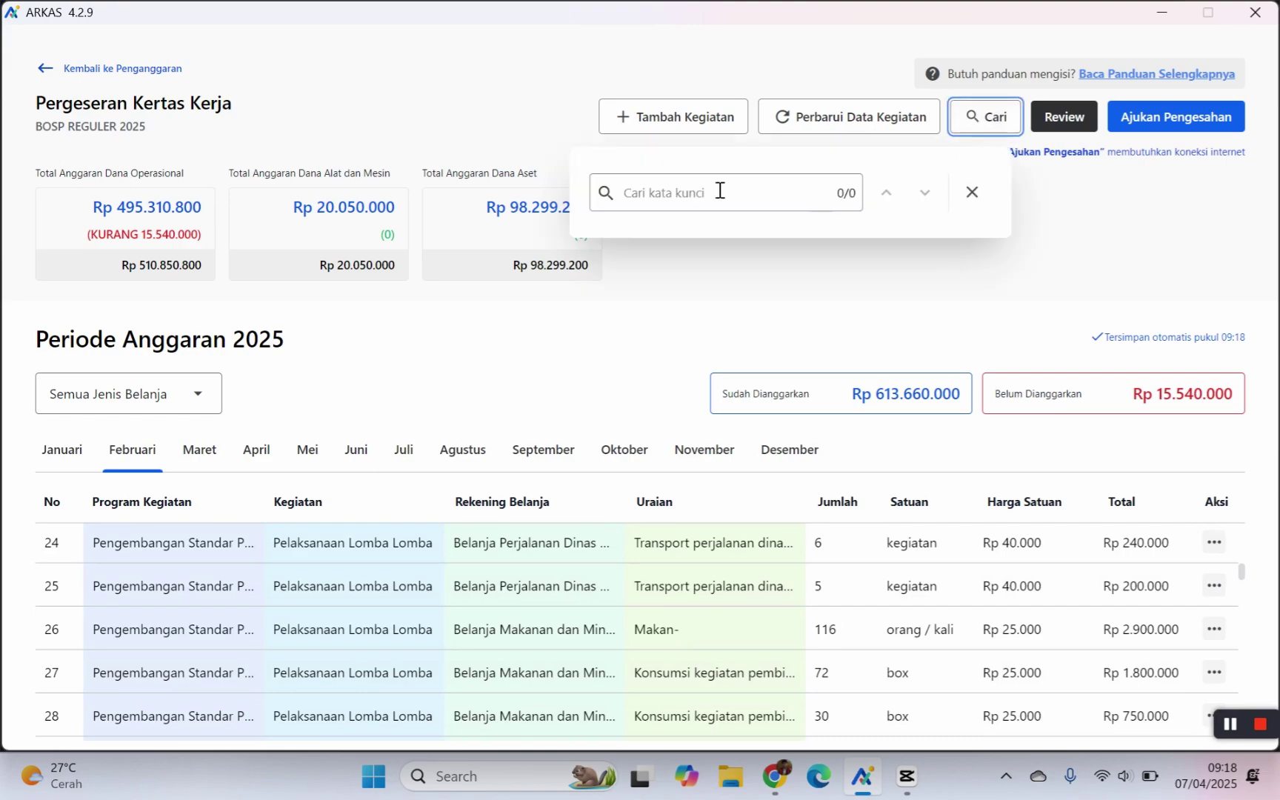
click(698, 208)
text(kepramukaan)
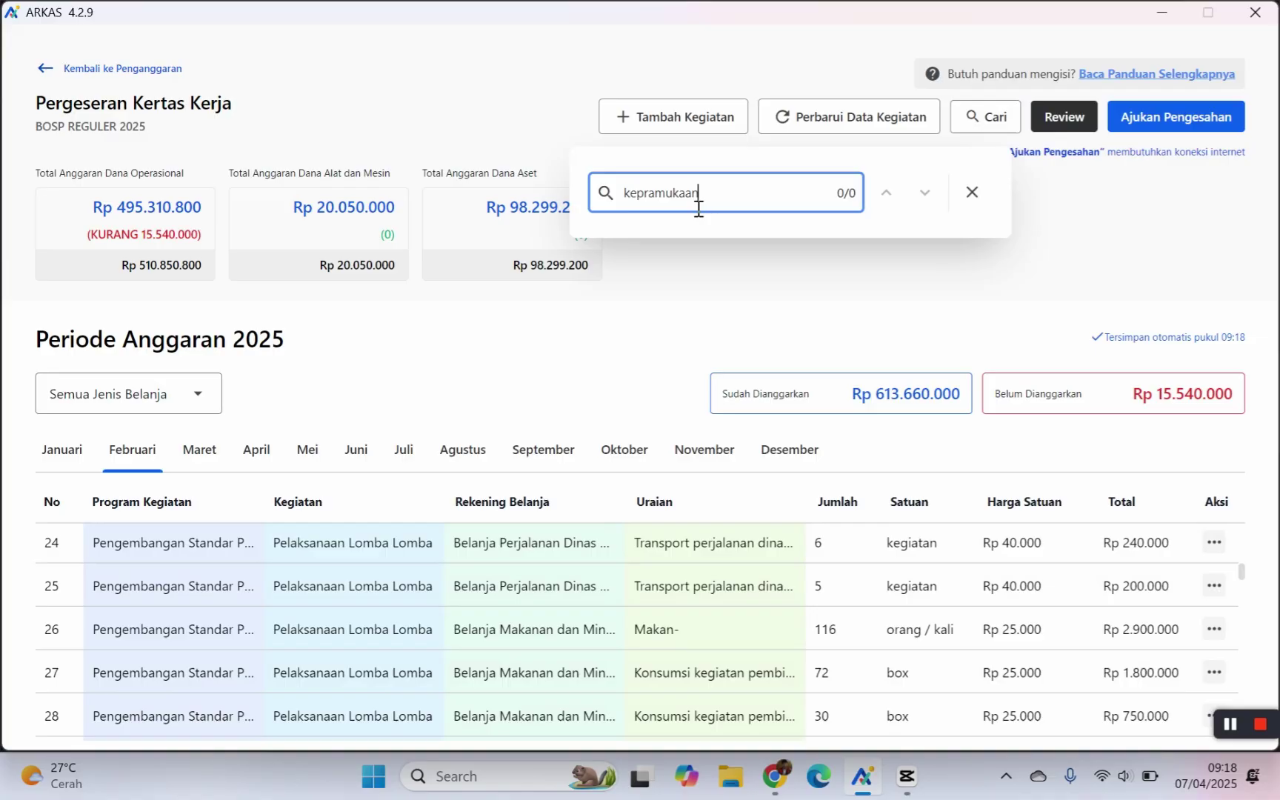
key(Return)
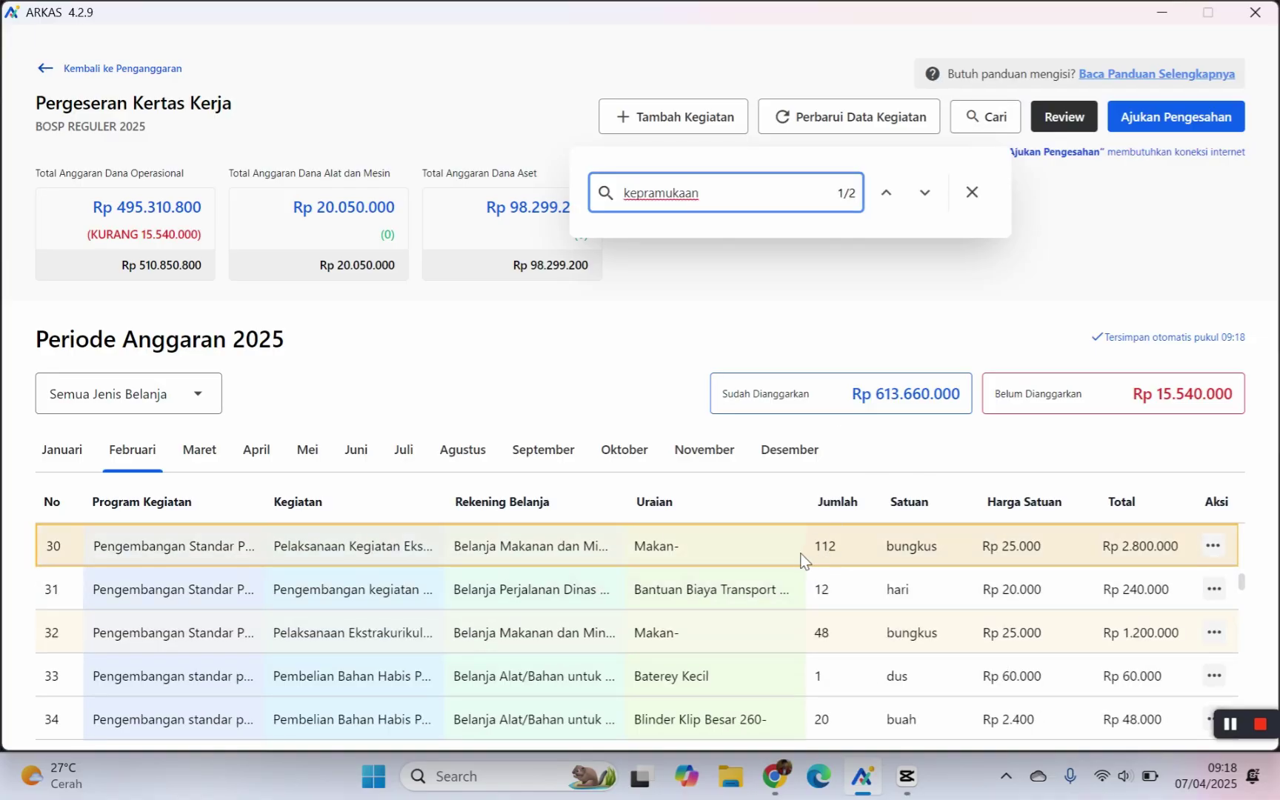
Step: Set the Februari spendable quantity of the row 30 Makan- item to 0 bungkus and save the item
click(1220, 548)
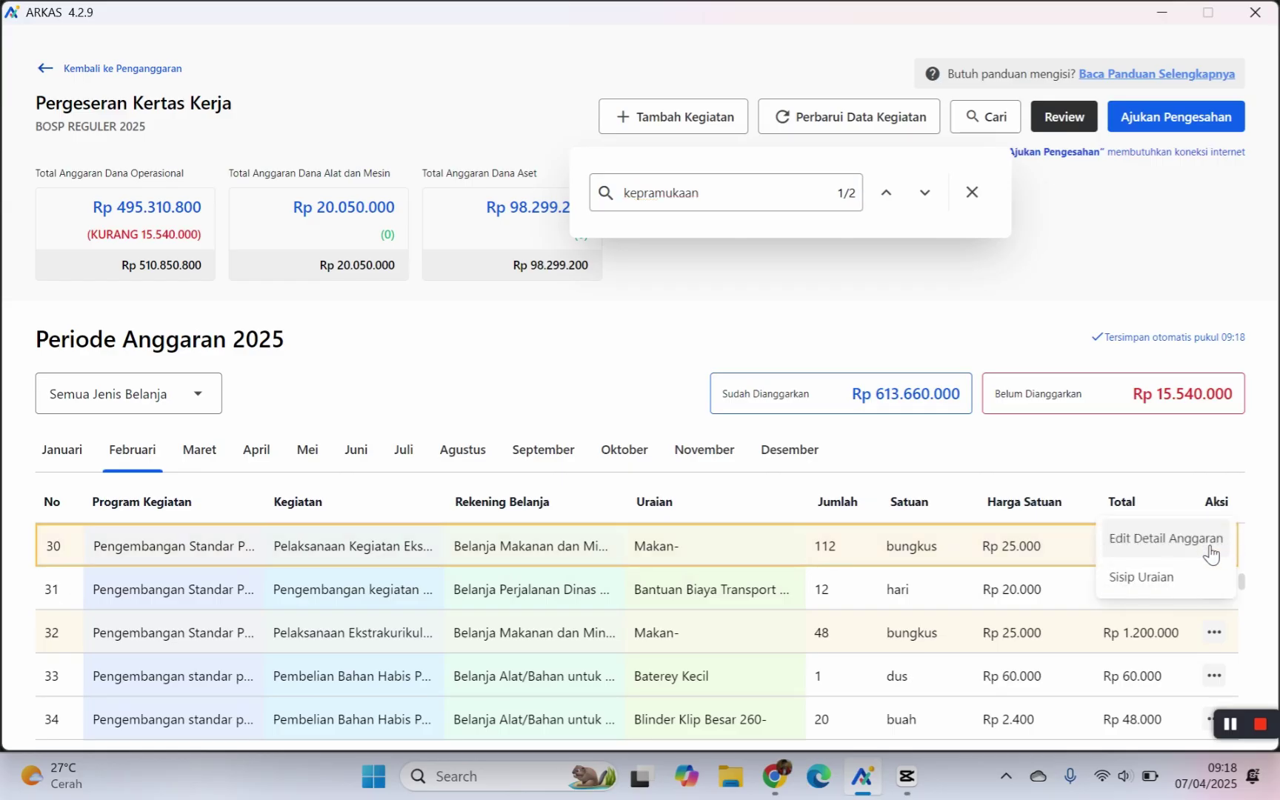
click(1160, 548)
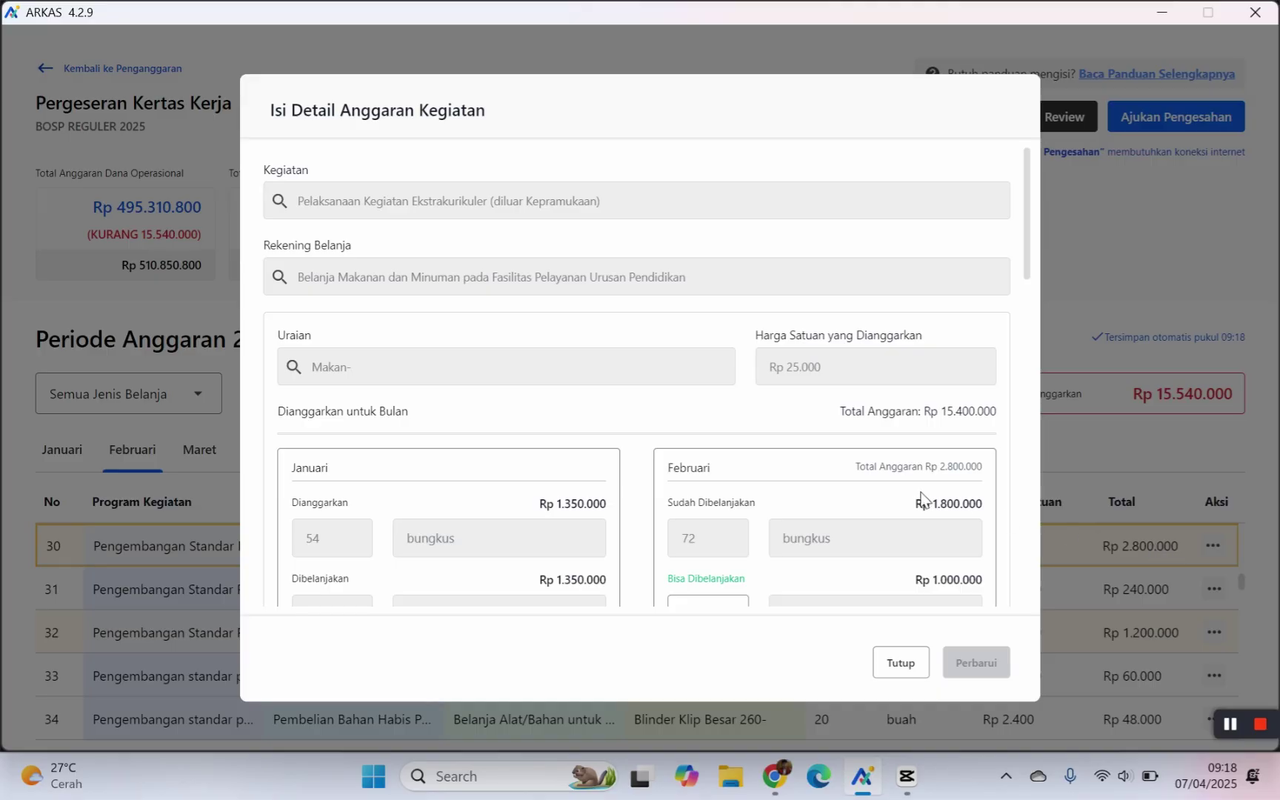
scroll(907, 498, down, 5)
scroll(898, 492, up, 2)
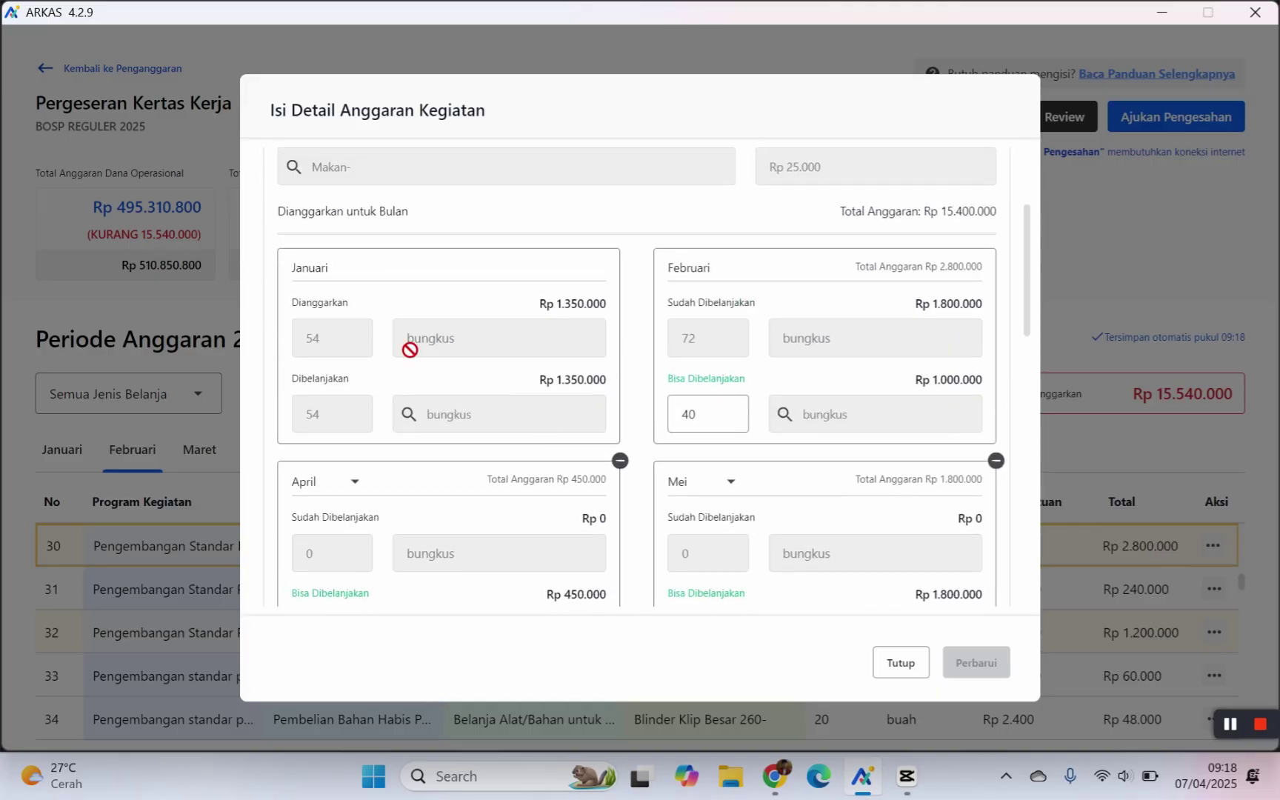
scroll(352, 359, down, 2)
scroll(371, 380, up, 3)
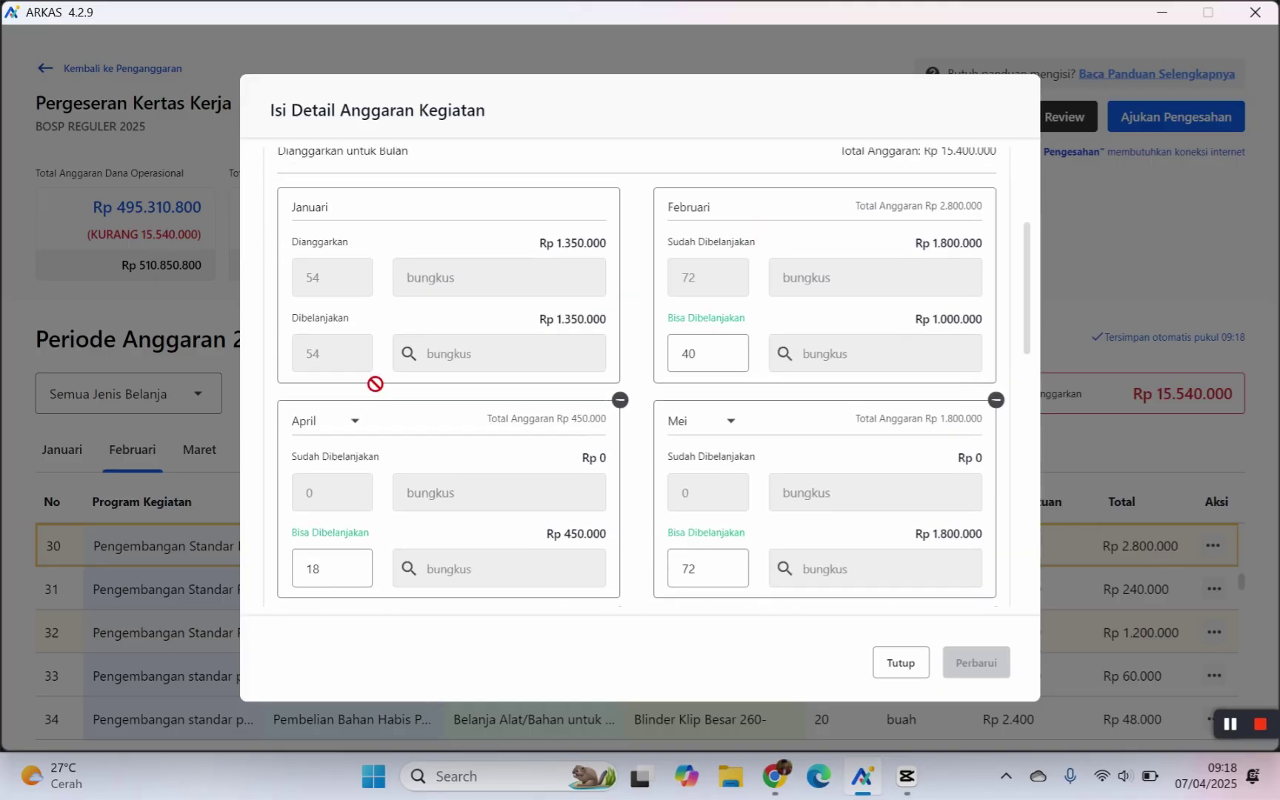
scroll(749, 407, down, 1)
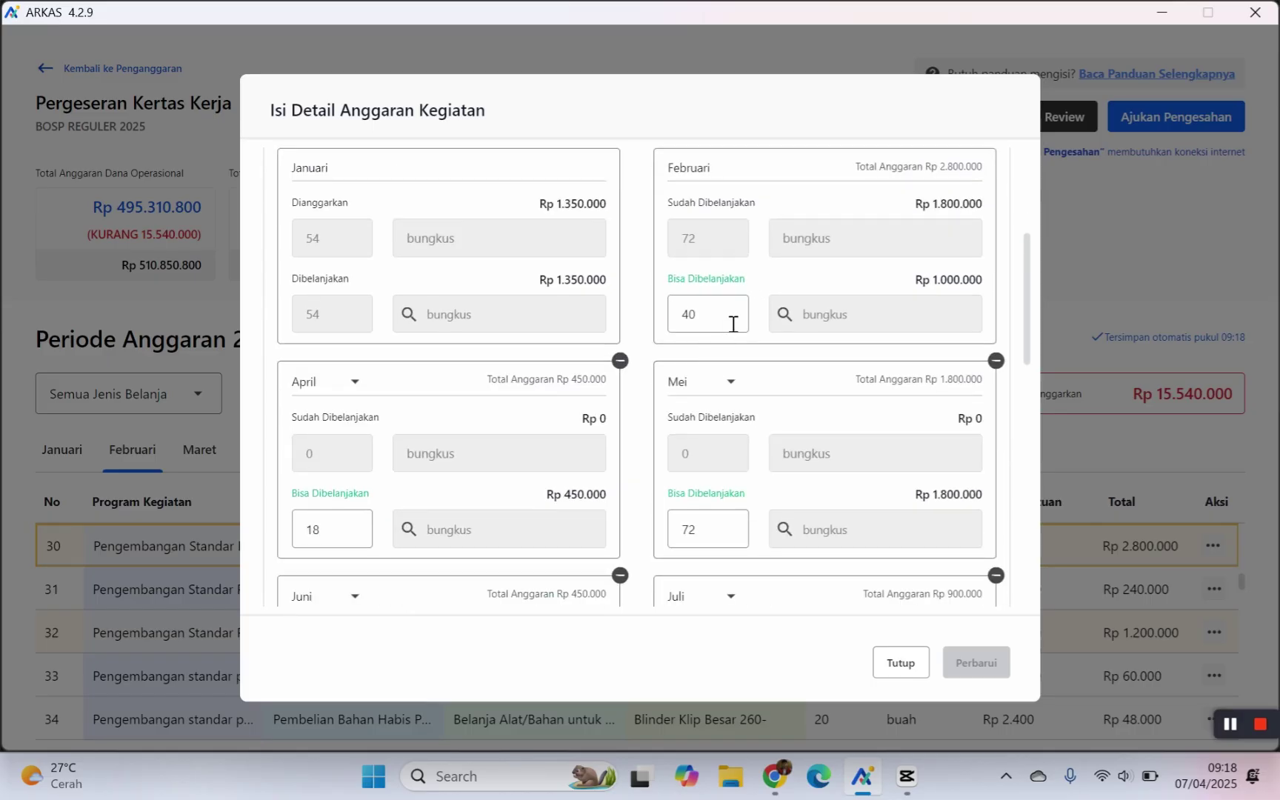
drag(732, 323, 654, 319)
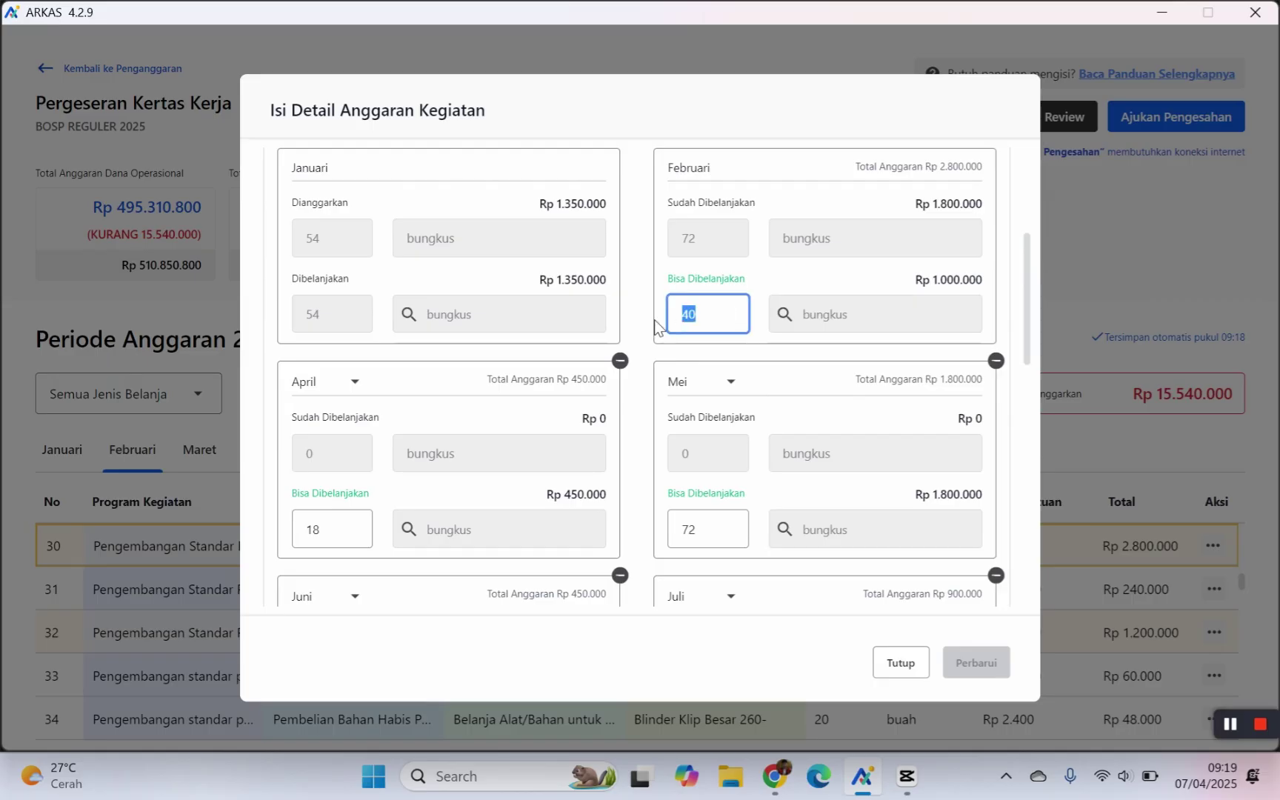
text(0)
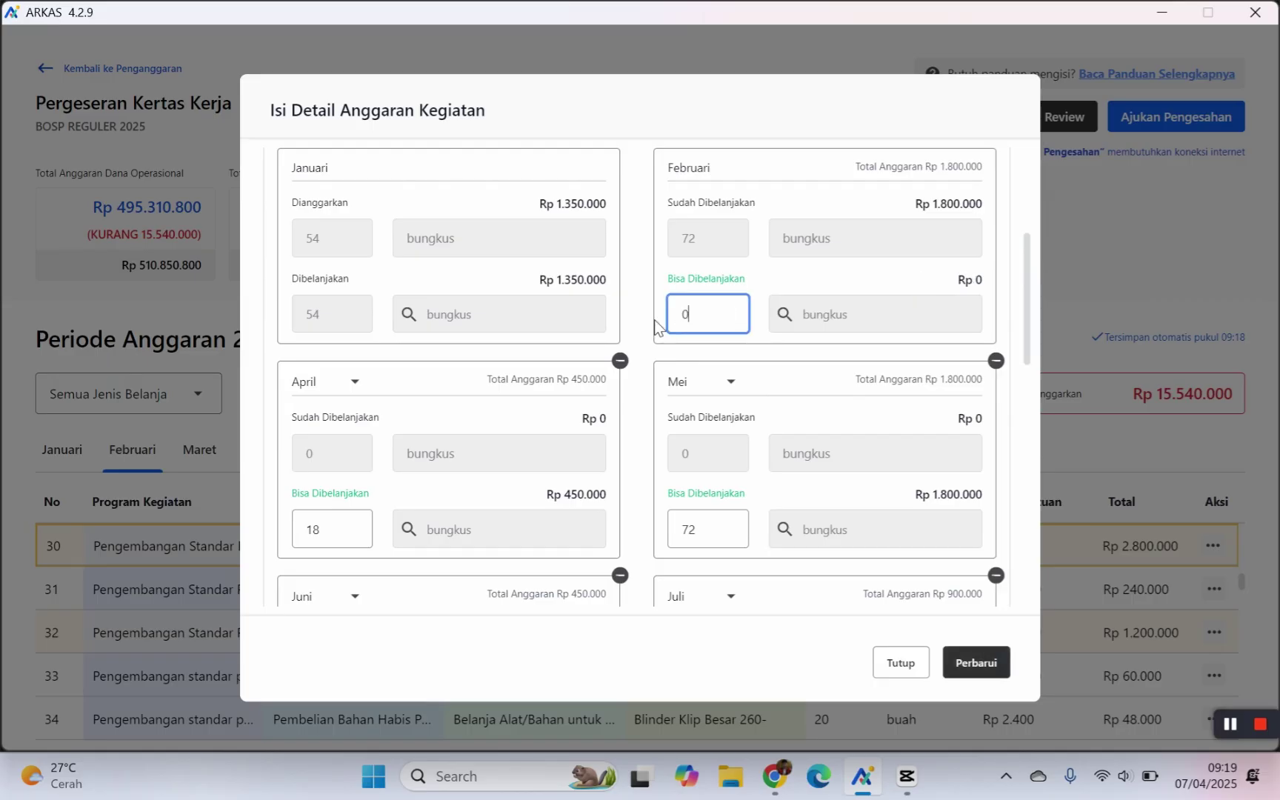
click(981, 668)
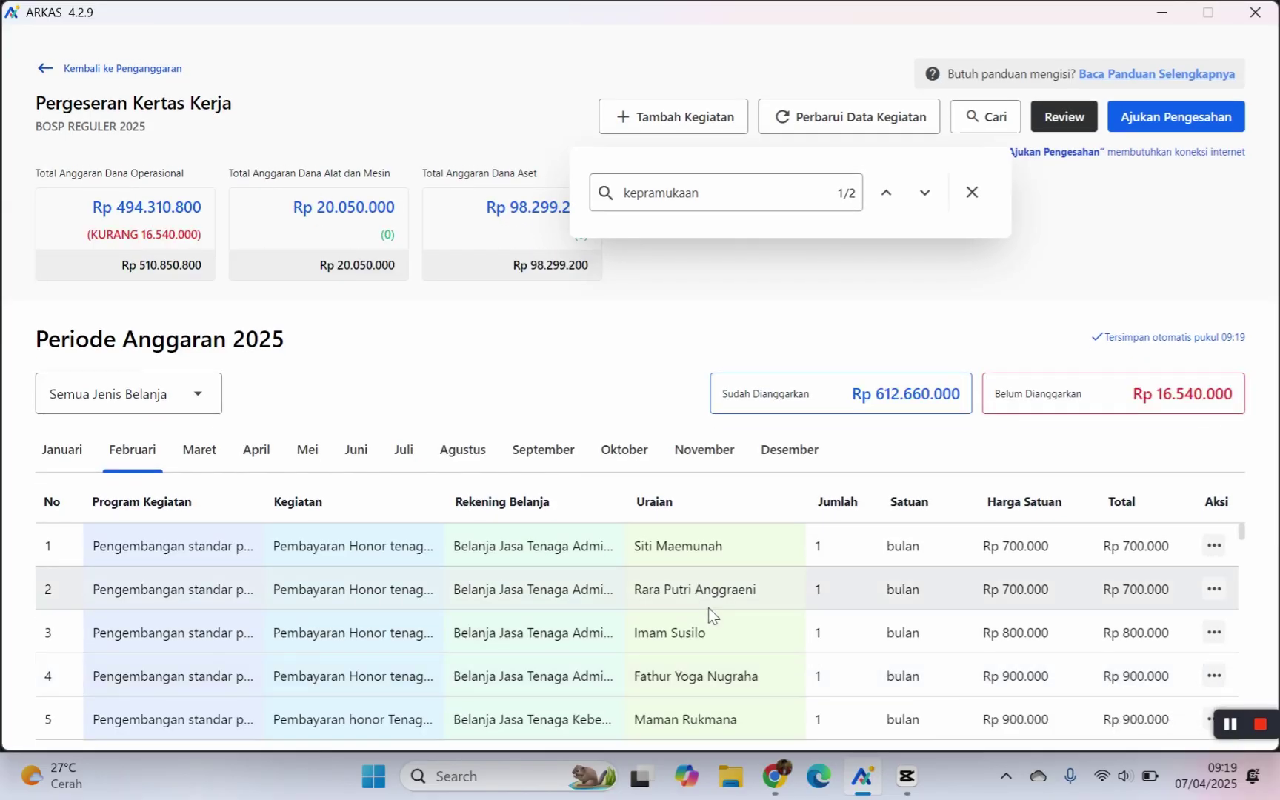
Step: Search the Februari list for "lomba" and look through the matching Pelaksanaan Lomba Lomba items
drag(766, 208, 544, 180)
key(BackSpace)
text(lomba)
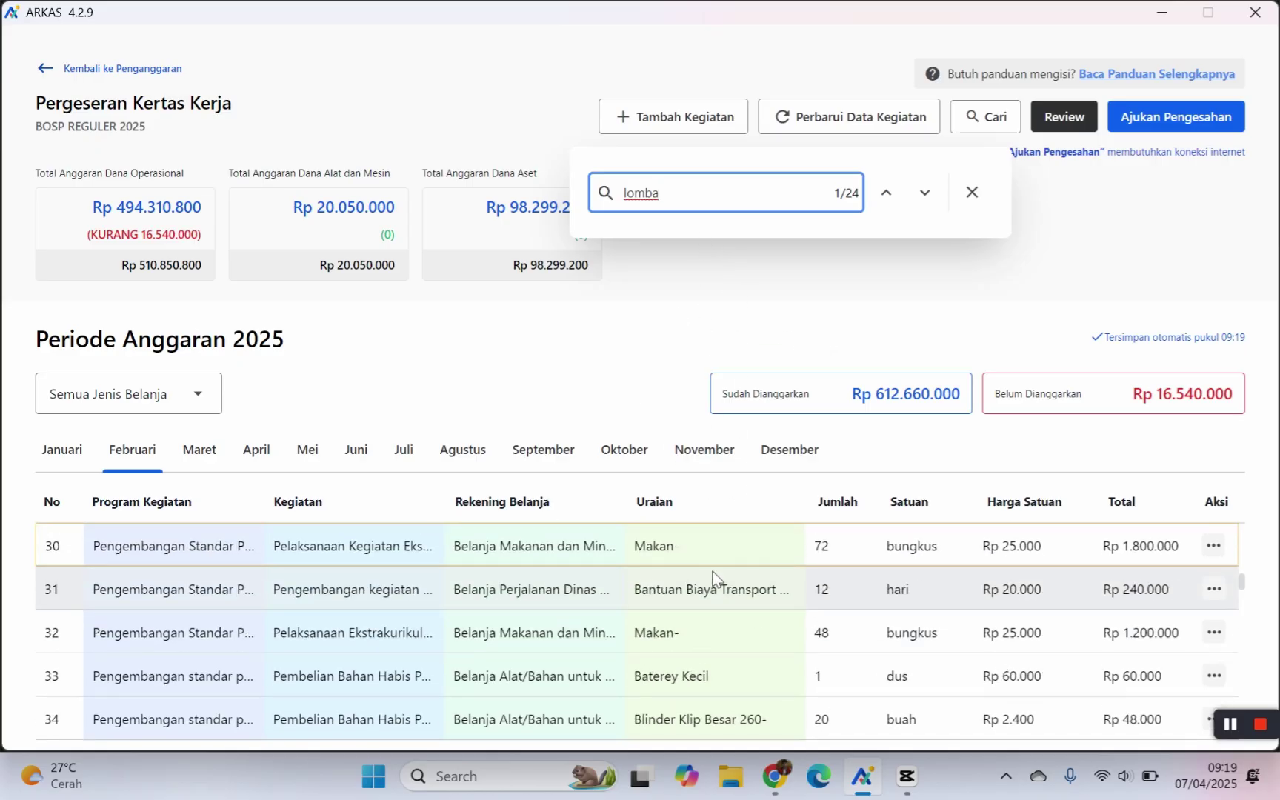
scroll(714, 571, up, 2)
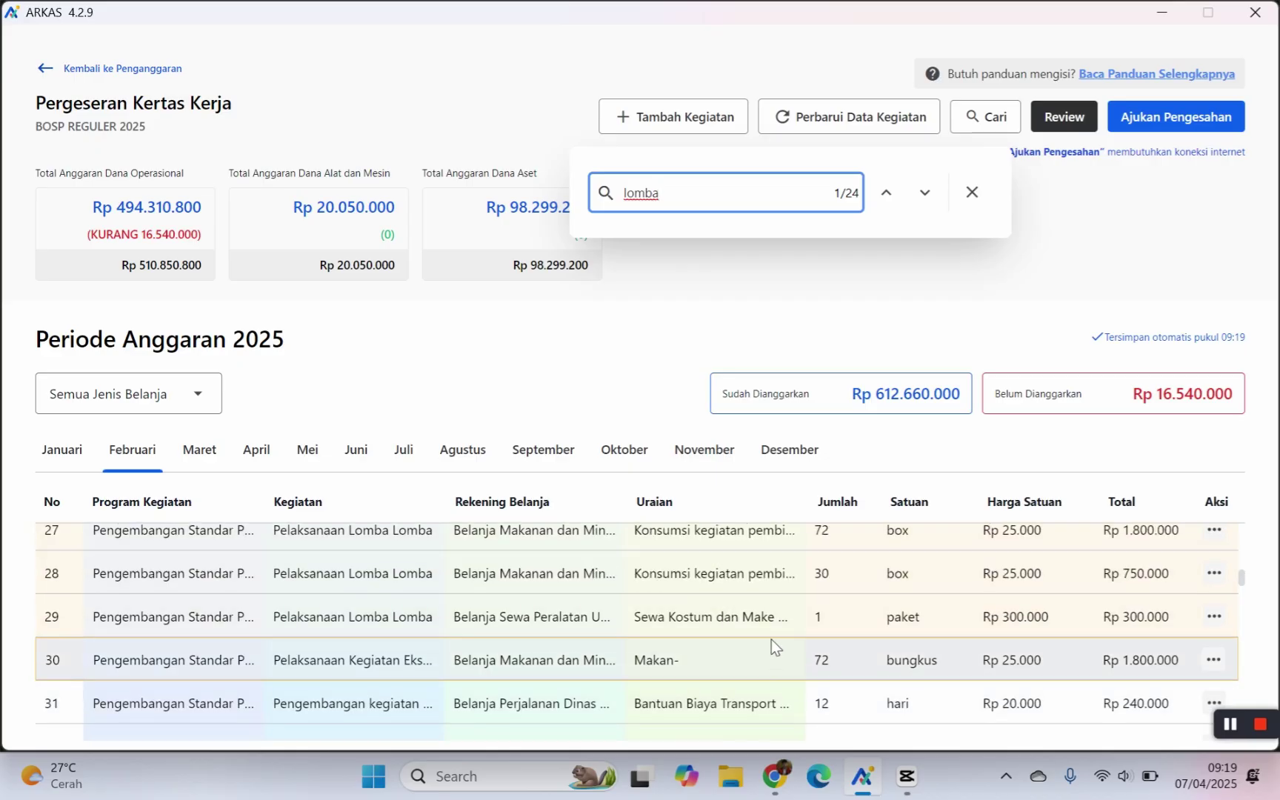
scroll(771, 639, up, 2)
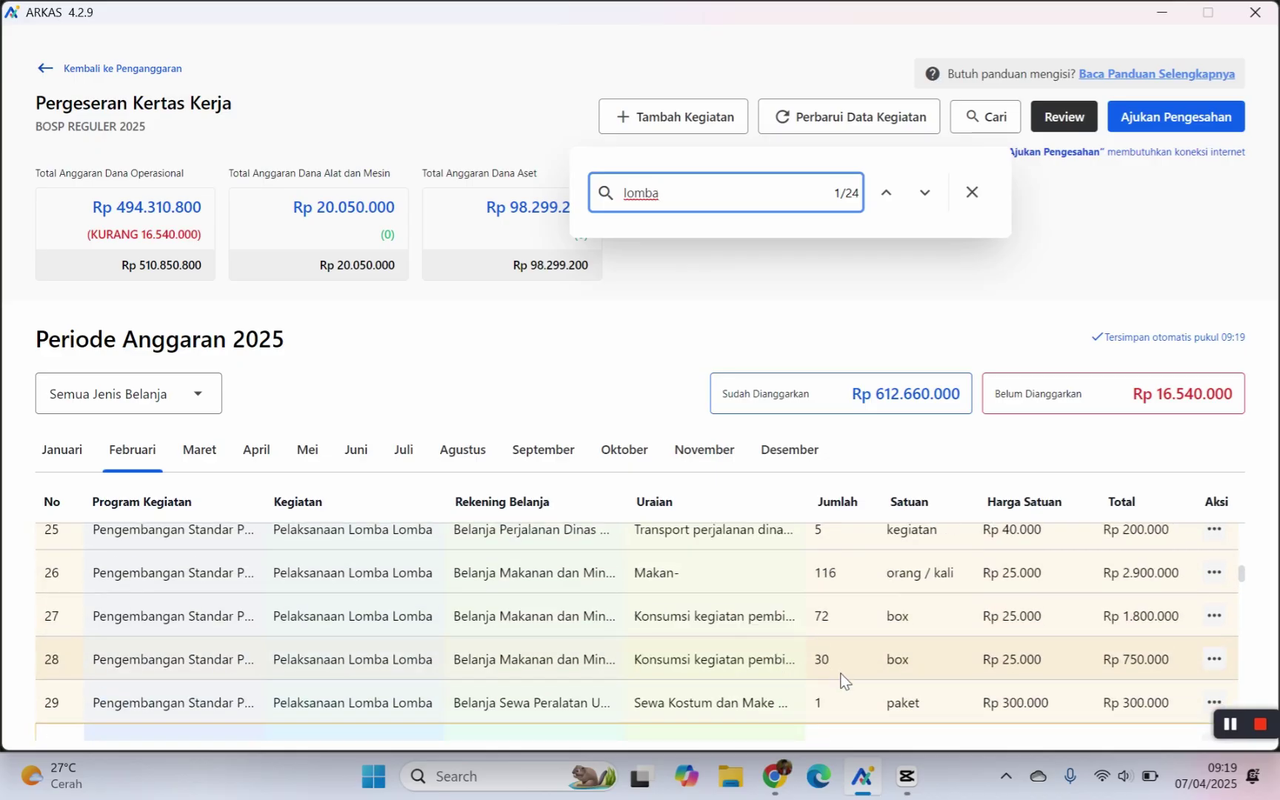
scroll(841, 680, up, 2)
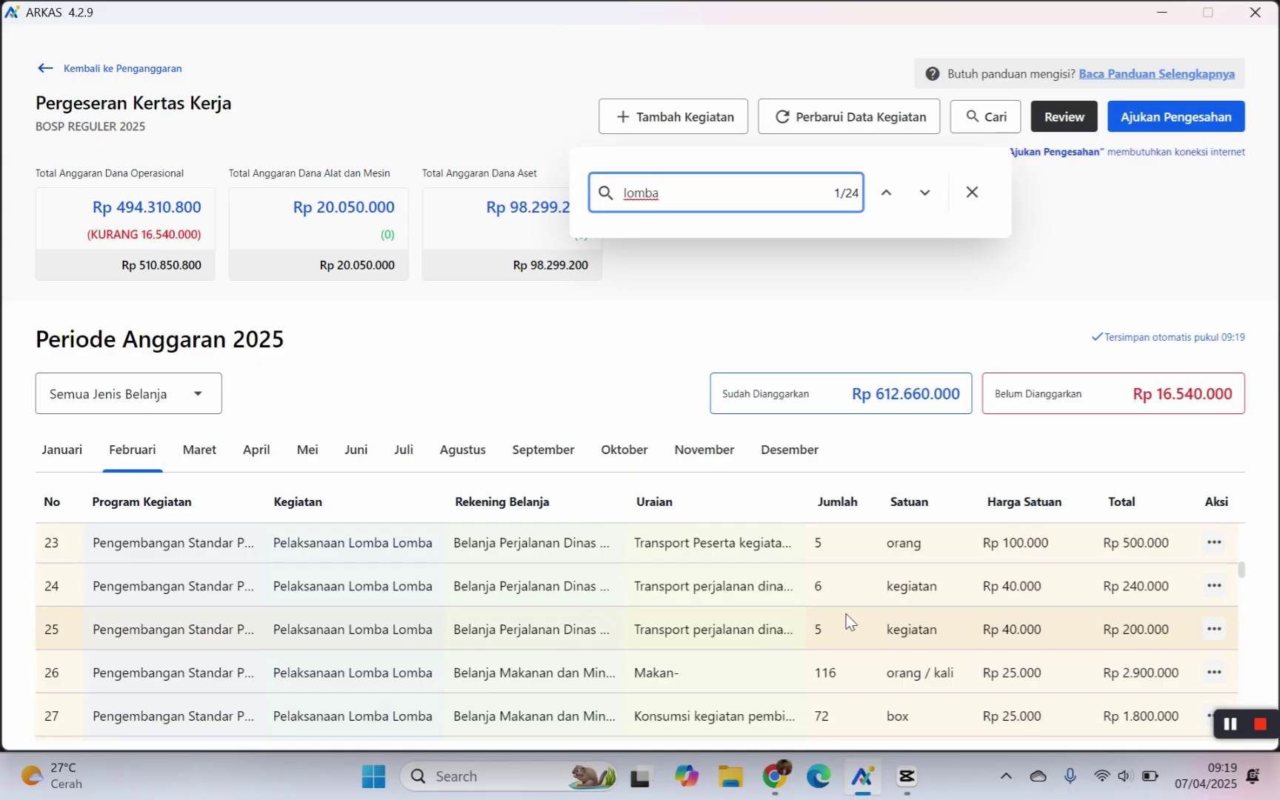
scroll(851, 621, up, 2)
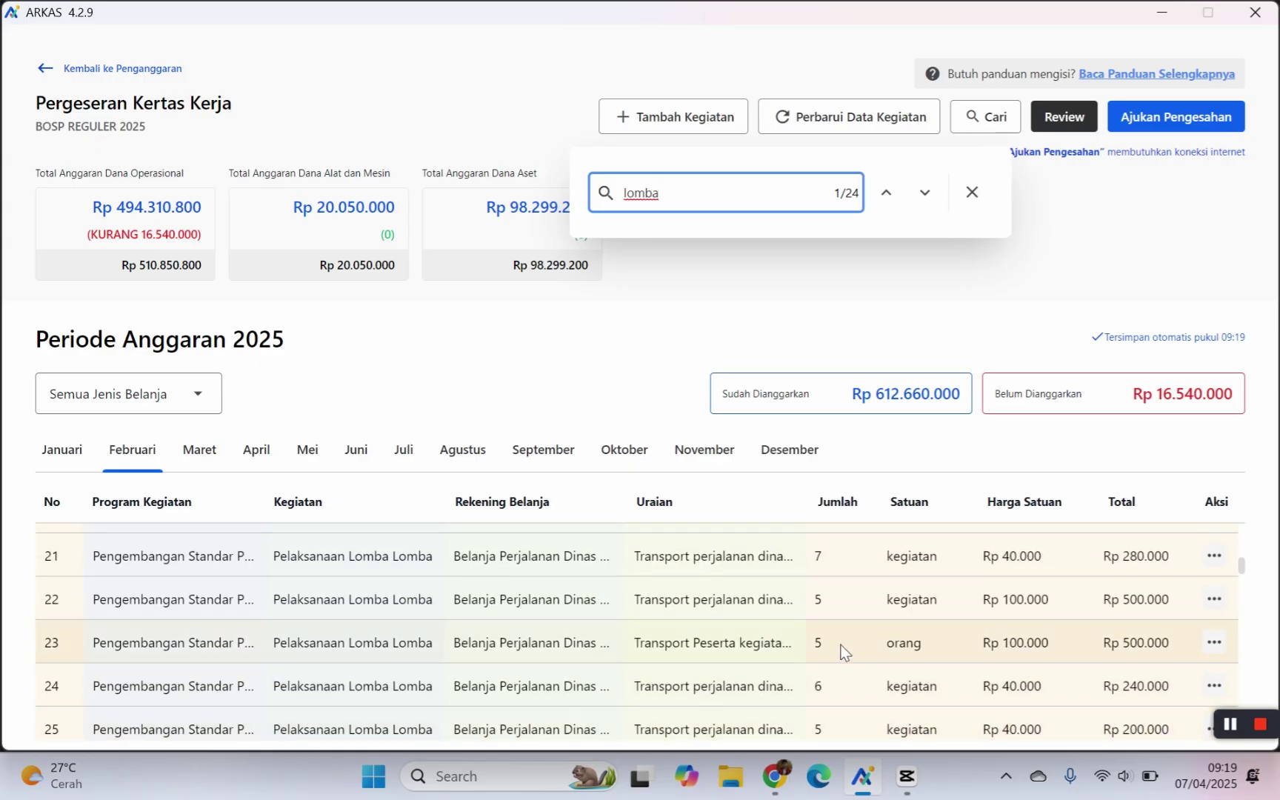
scroll(845, 651, up, 2)
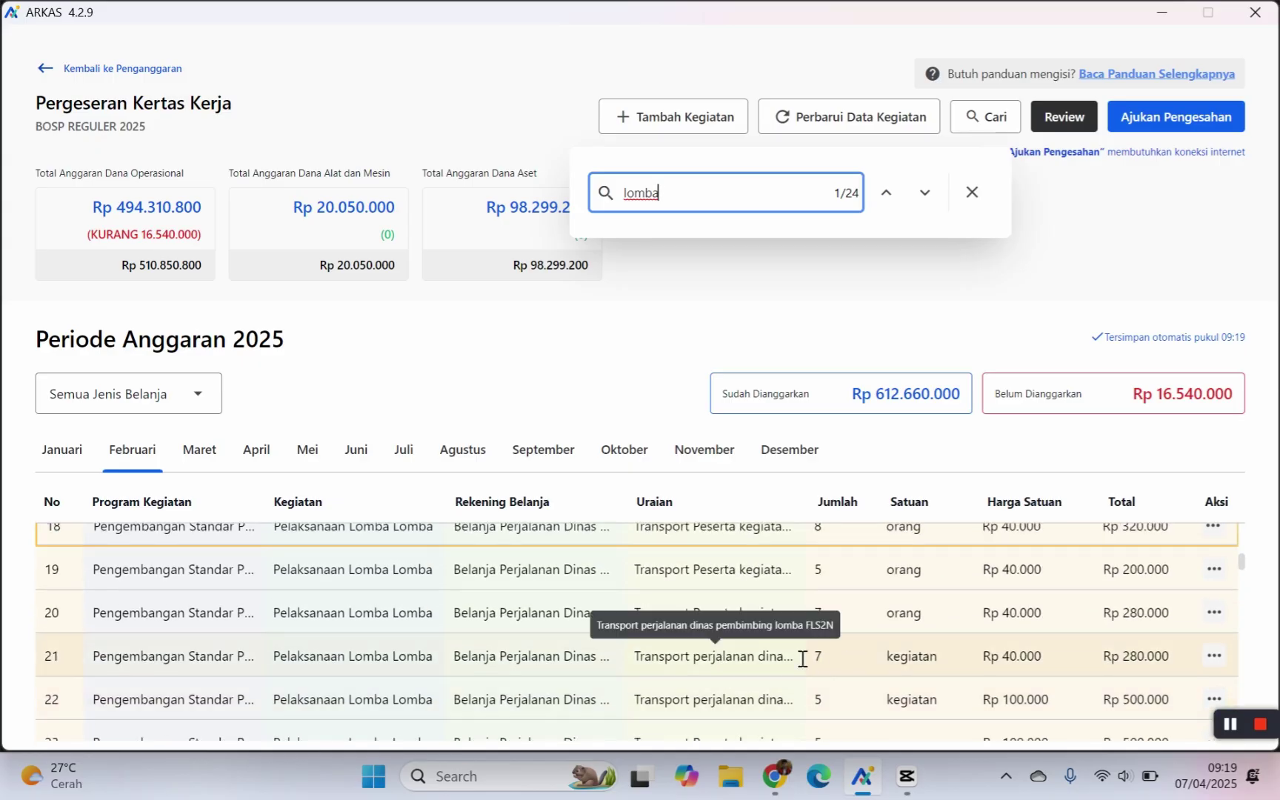
scroll(830, 644, up, 2)
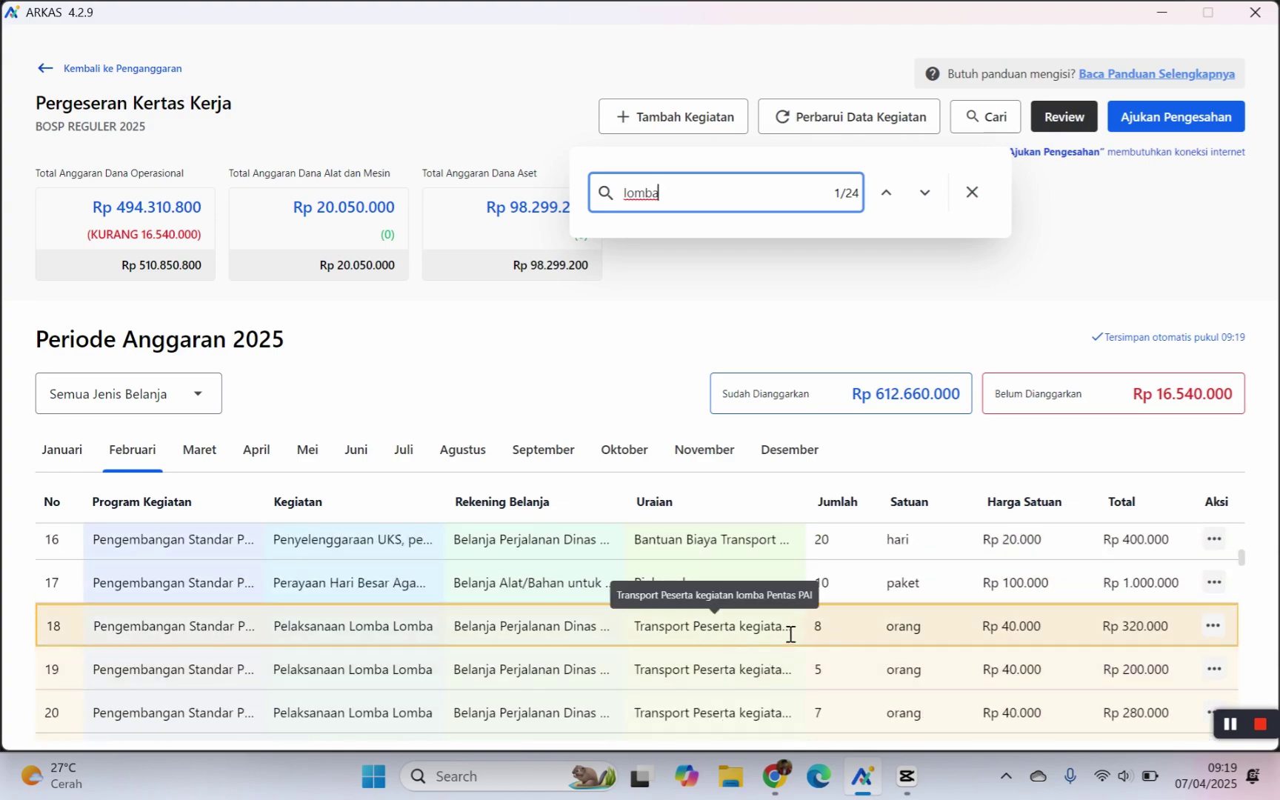
Step: Set the Februari quantity of the row 18 item "Transport Peserta kegiatan lomba Pentas PAI" to 0 orang and save it
click(1214, 626)
click(1165, 627)
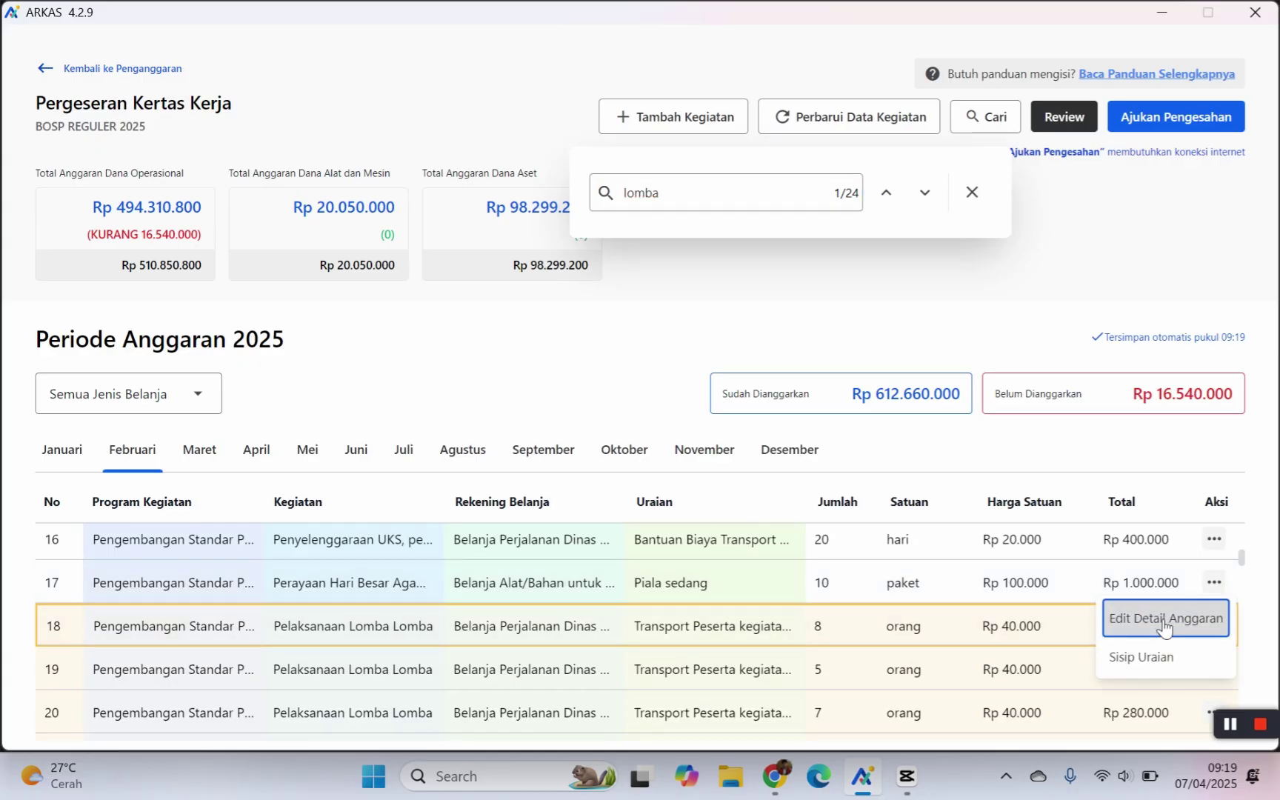
scroll(691, 529, down, 2)
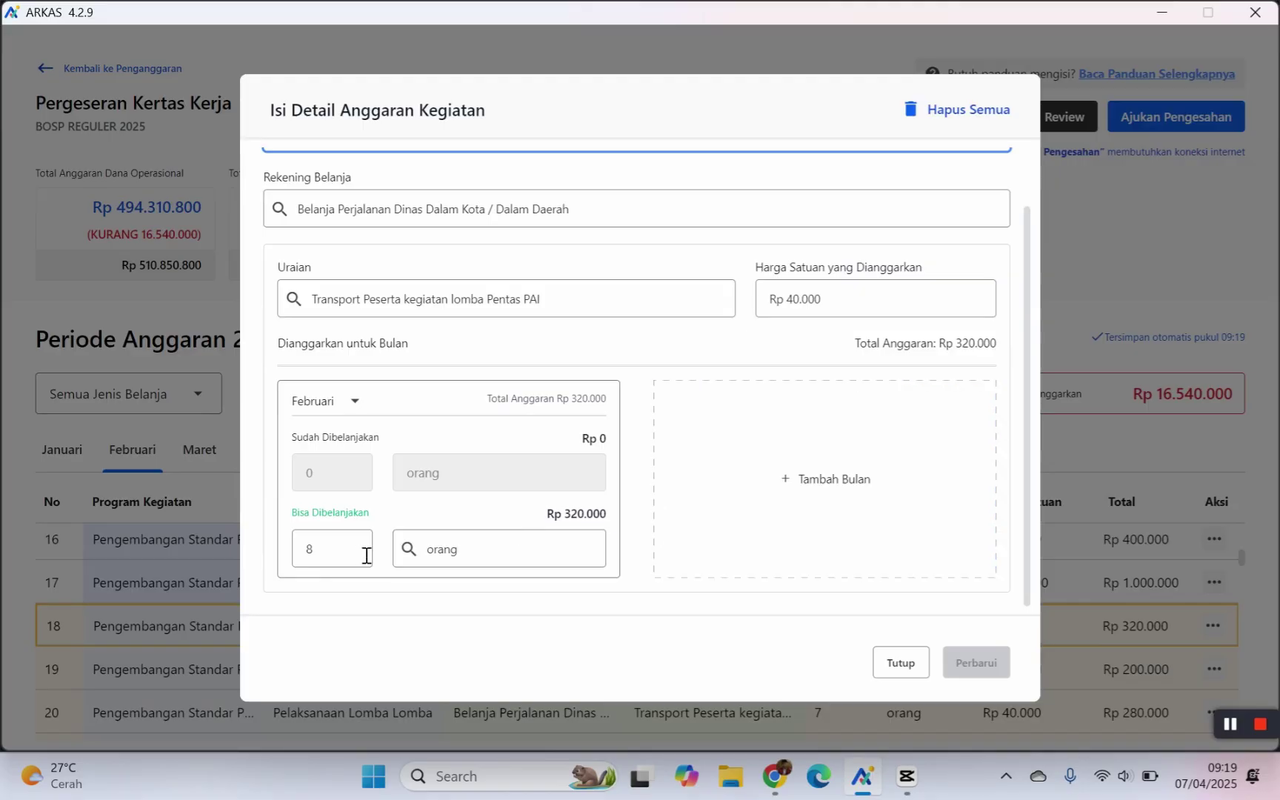
drag(349, 554, 279, 549)
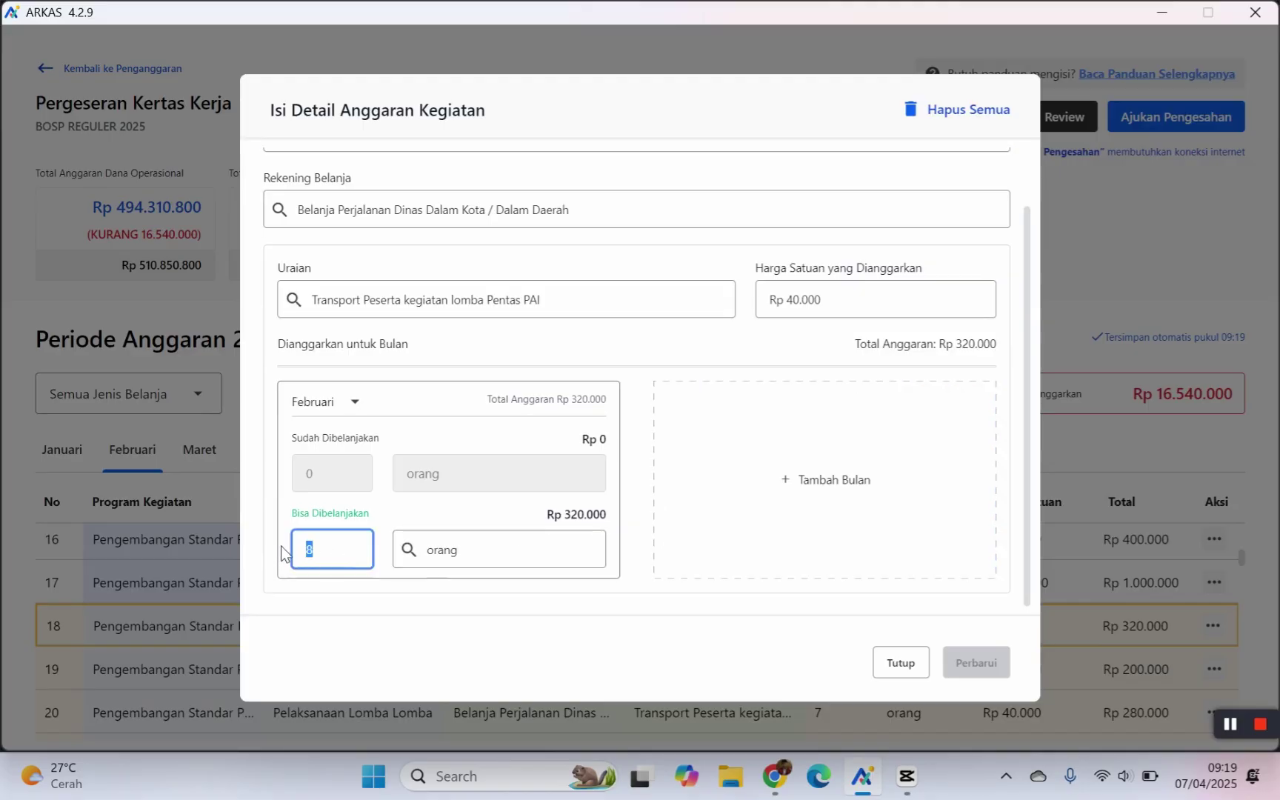
text(0)
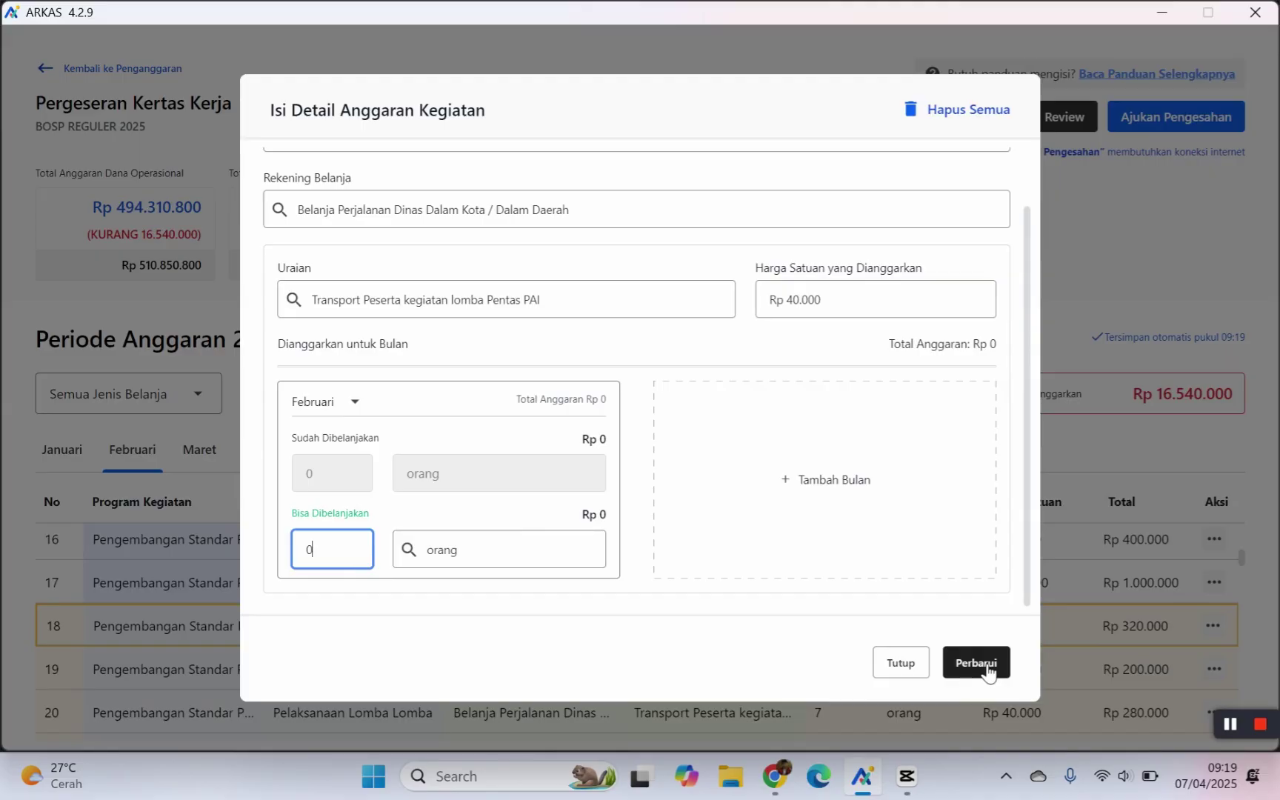
click(987, 666)
click(807, 468)
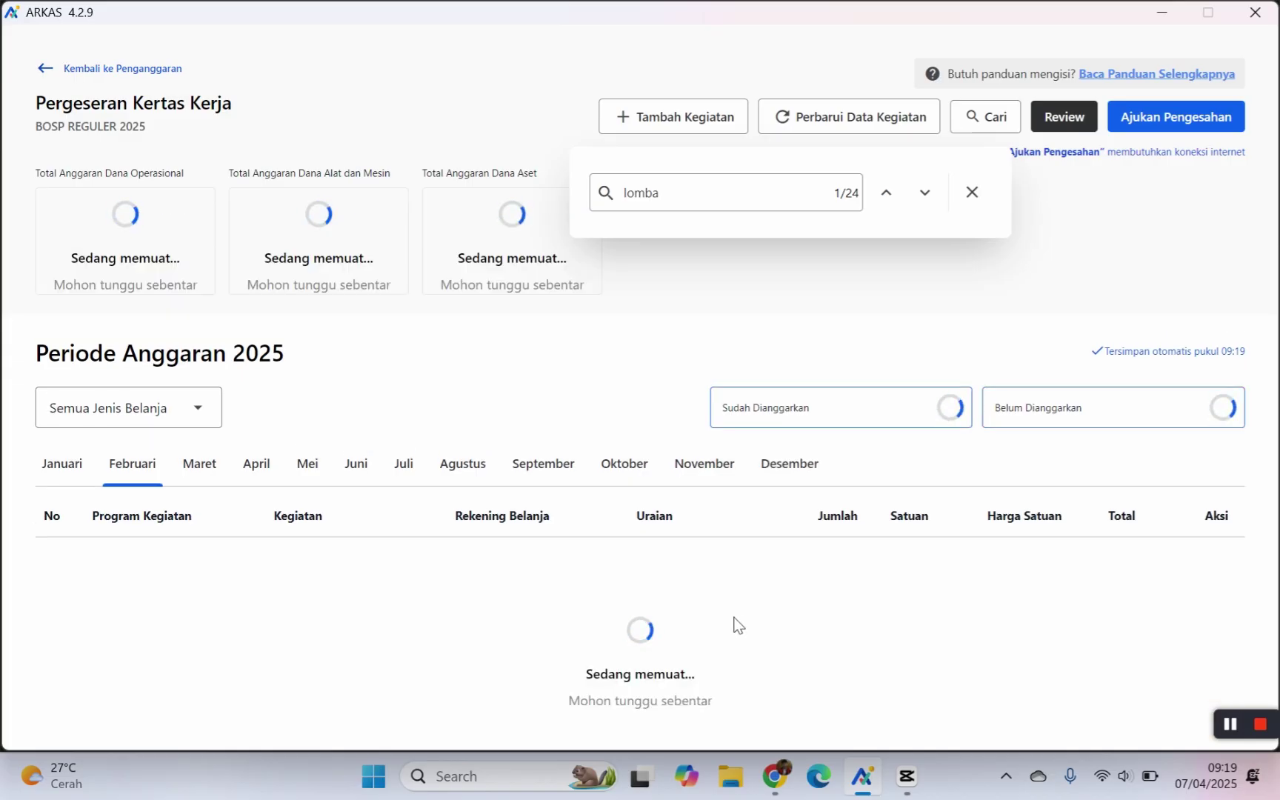
click(907, 782)
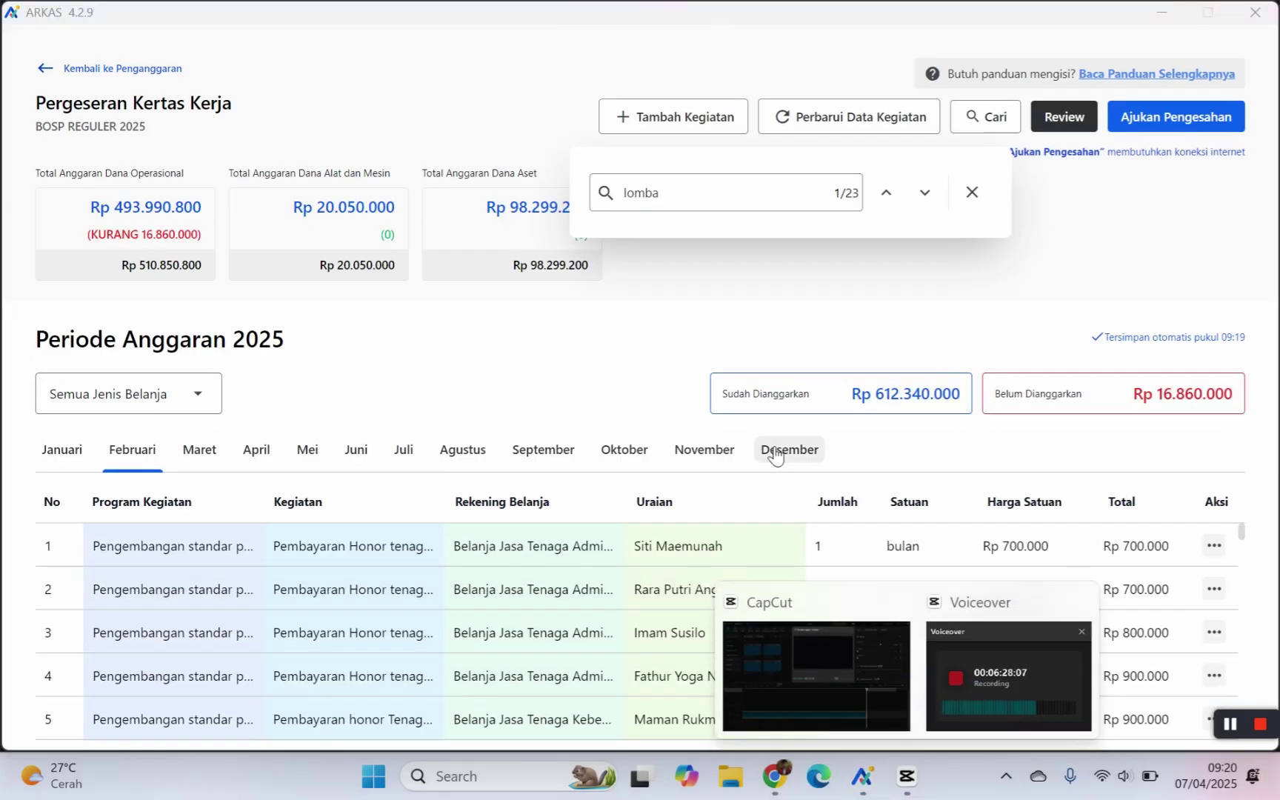
click(799, 312)
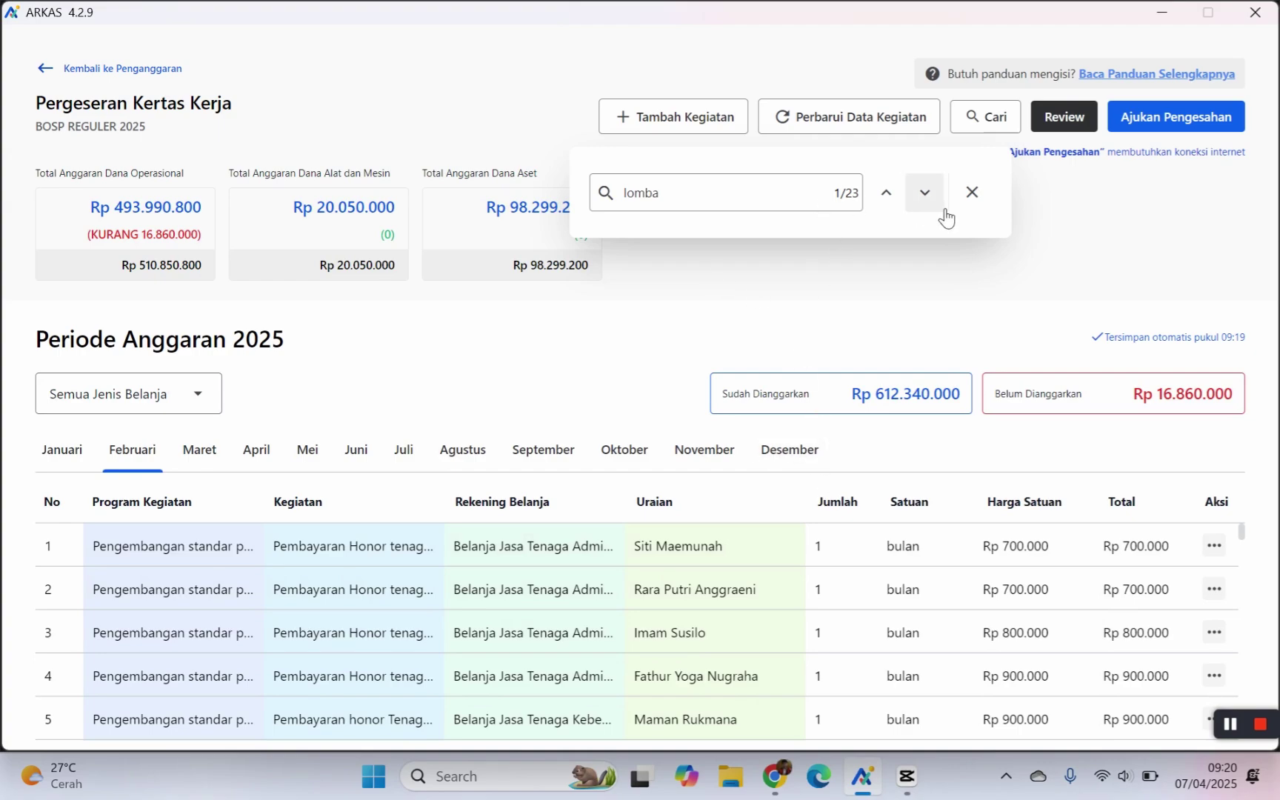
Step: Set the Februari quantity of the item "Transport Peserta kegiatan lomba FTBI" to 0 orang, save it and confirm its deletion
click(927, 195)
scroll(794, 590, up, 2)
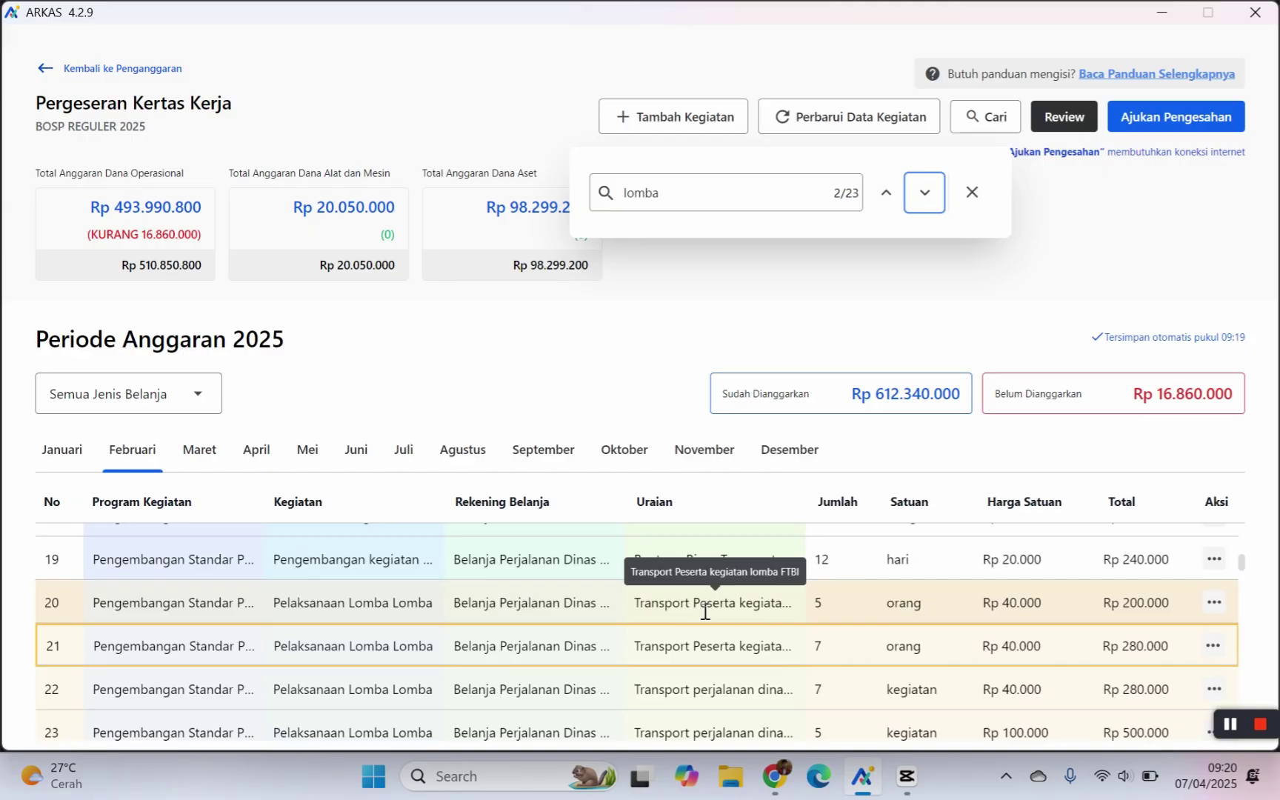
click(1215, 604)
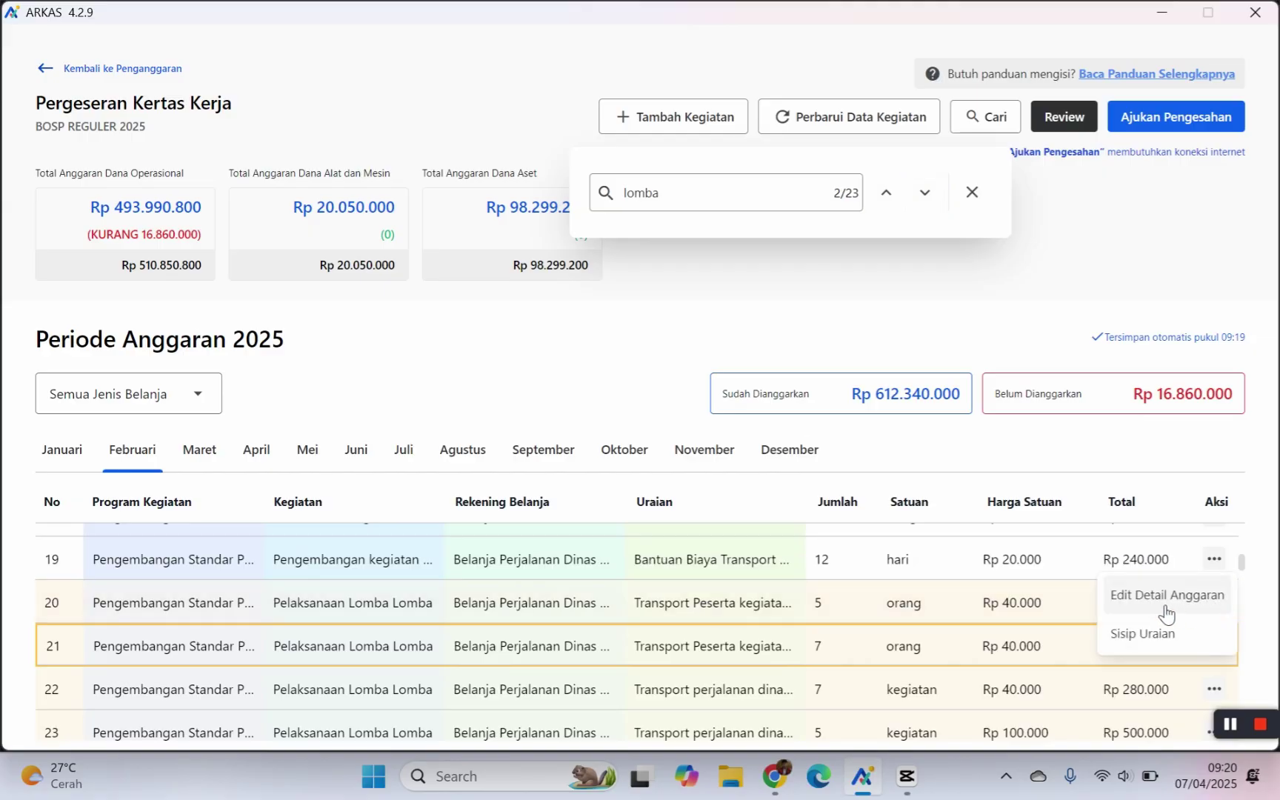
click(1152, 602)
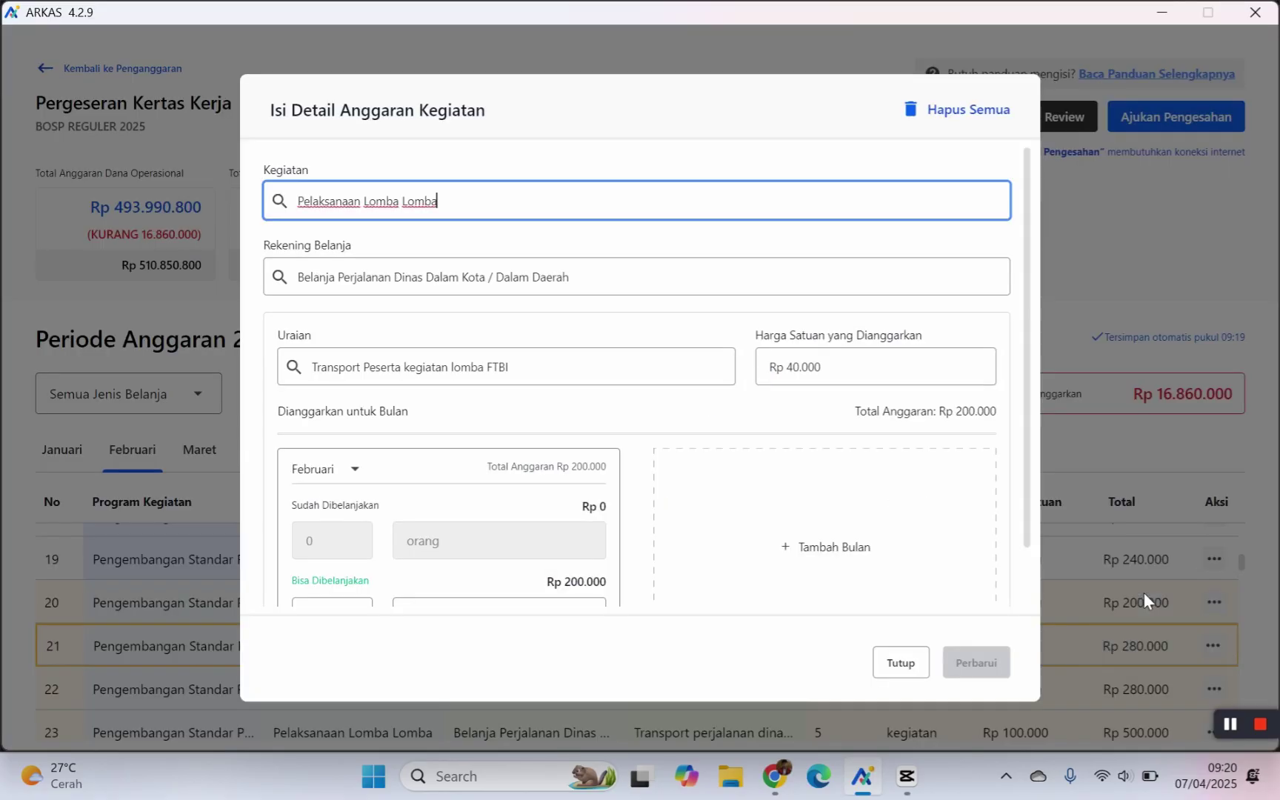
scroll(669, 536, down, 1)
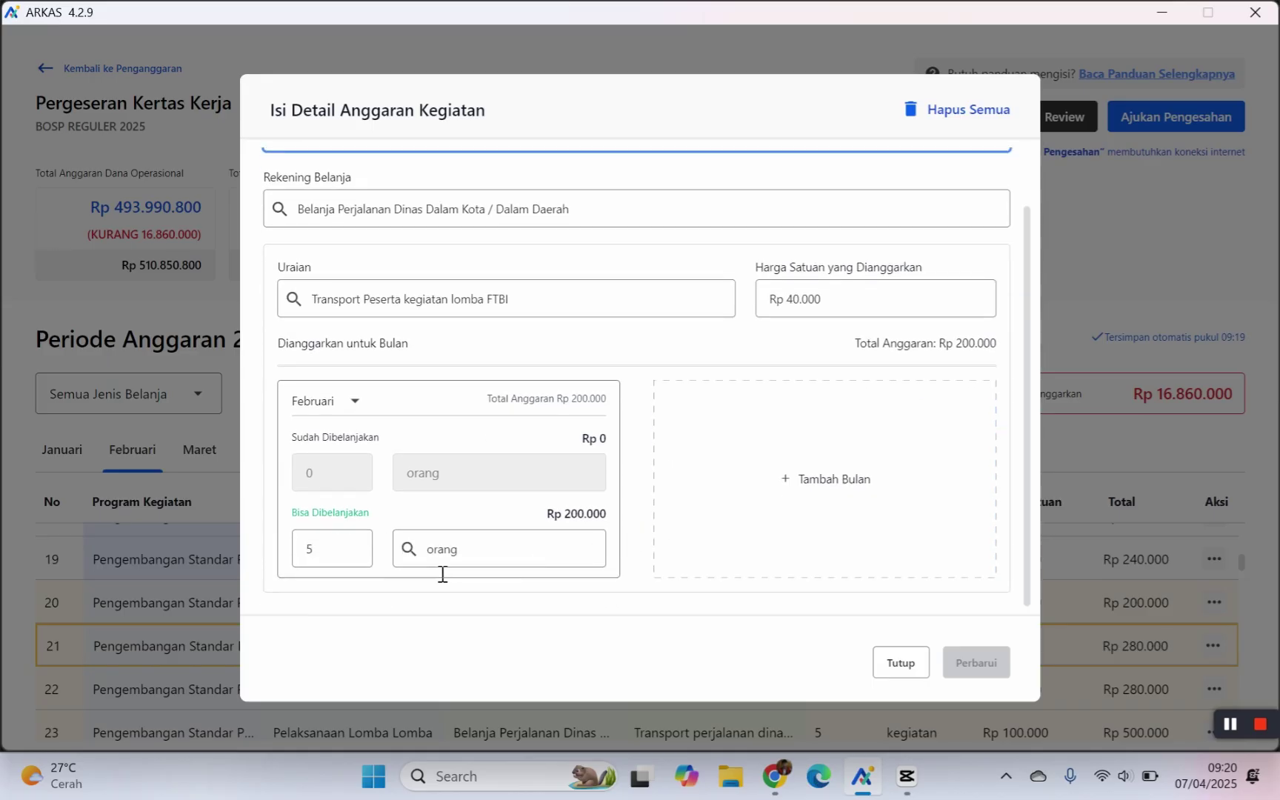
click(342, 551)
key(BackSpace)
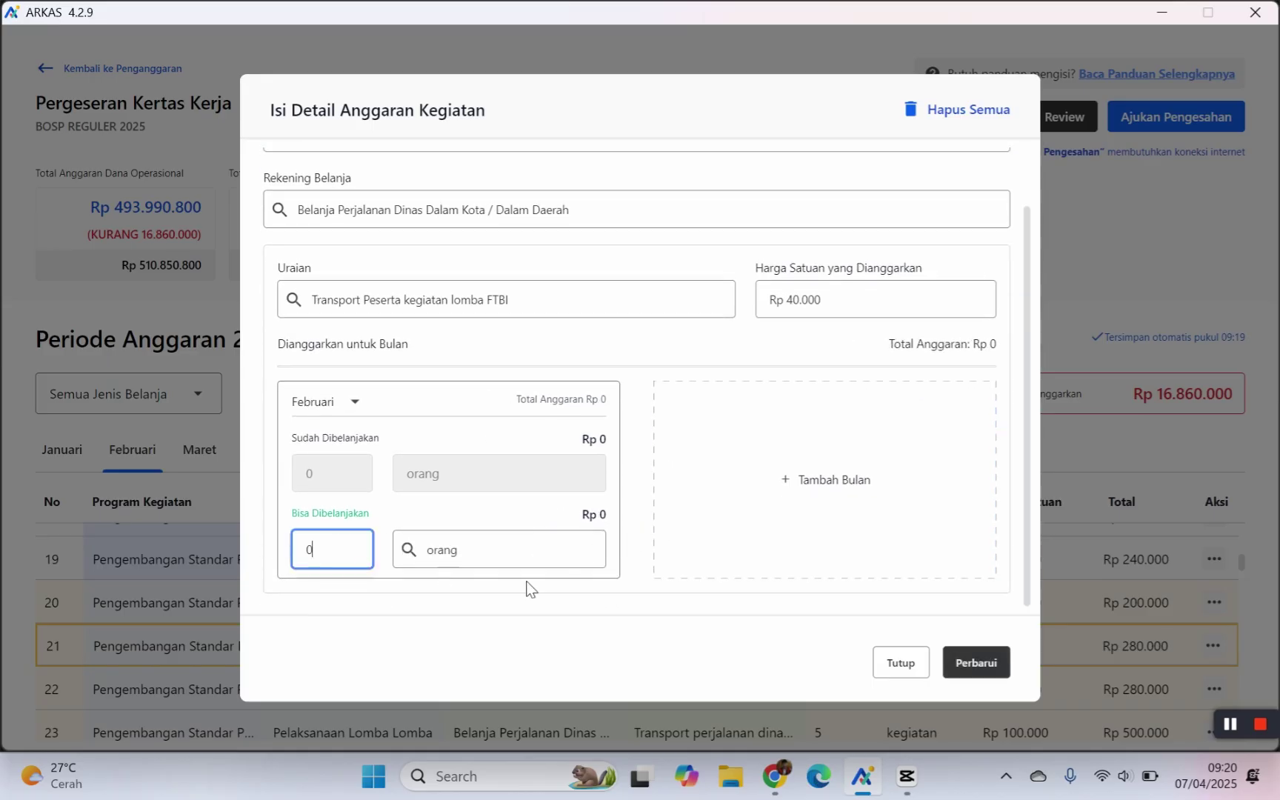
click(976, 665)
click(825, 467)
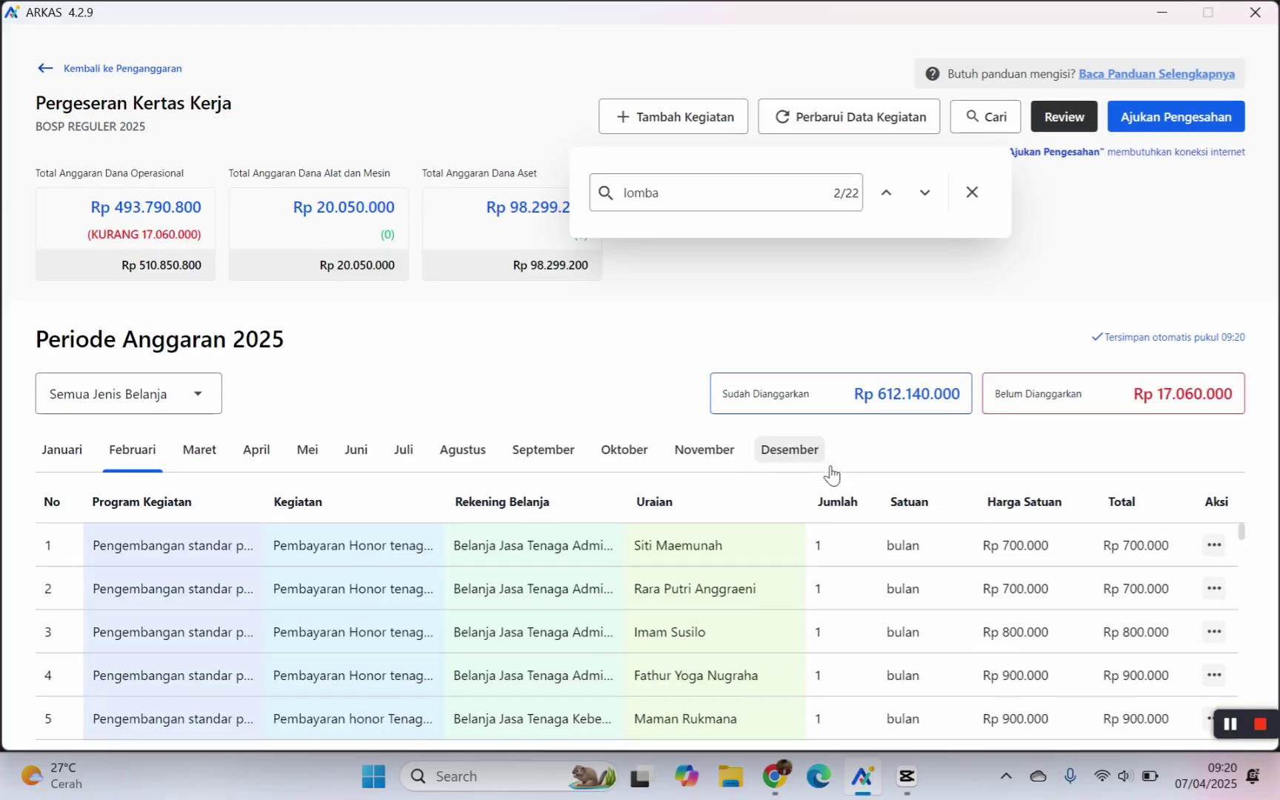
Step: Set the Februari quantity of the item "Transport Peserta kegiatan lomba FLS2N" to 0 orang, save it and confirm its deletion
scroll(917, 614, down, 1)
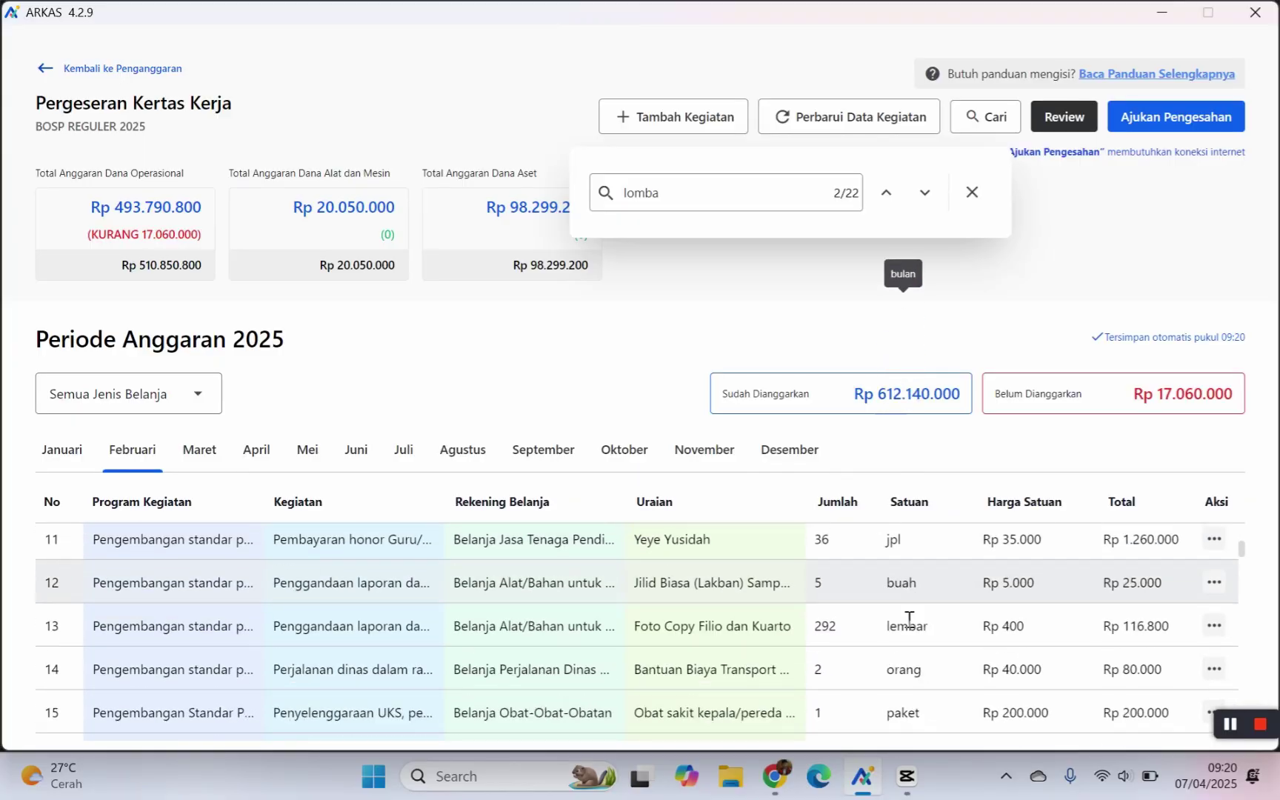
scroll(723, 574, up, 2)
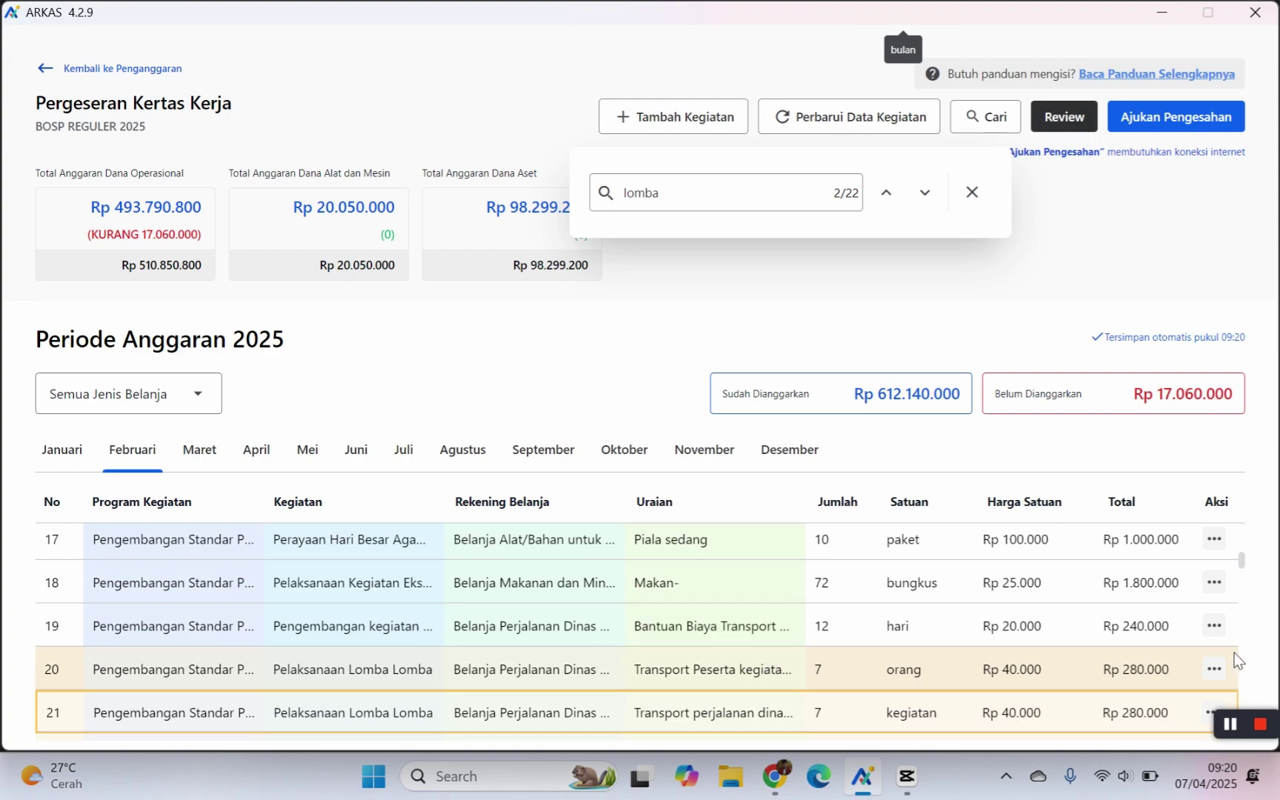
click(1213, 670)
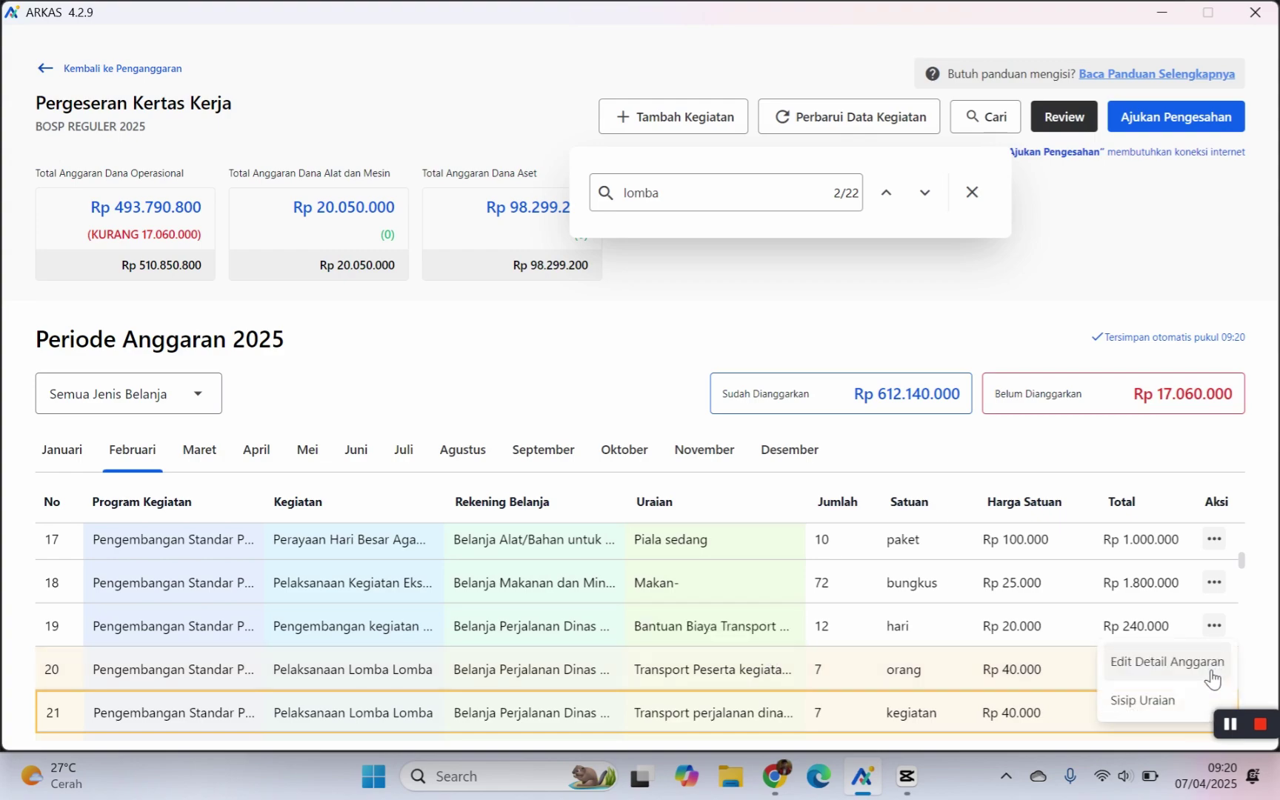
click(1143, 669)
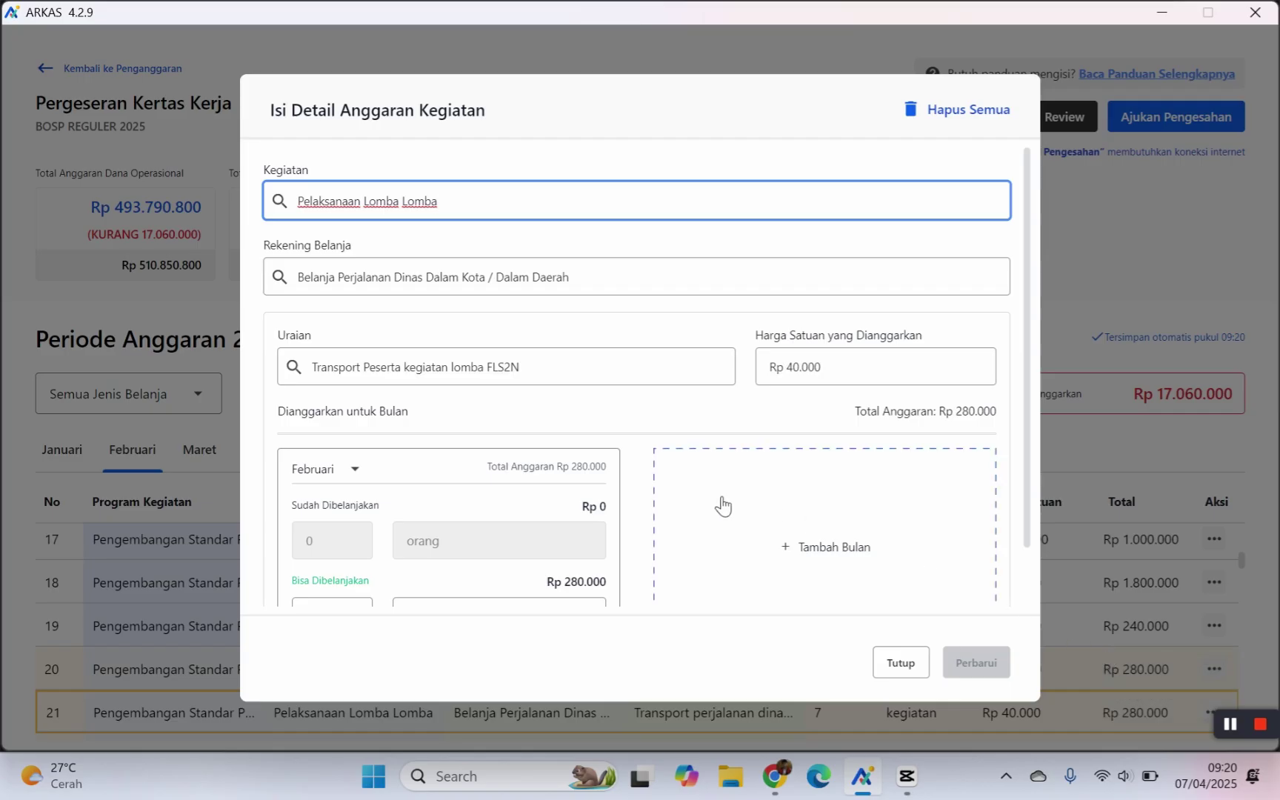
scroll(442, 514, down, 2)
double_click(368, 554)
text(0)
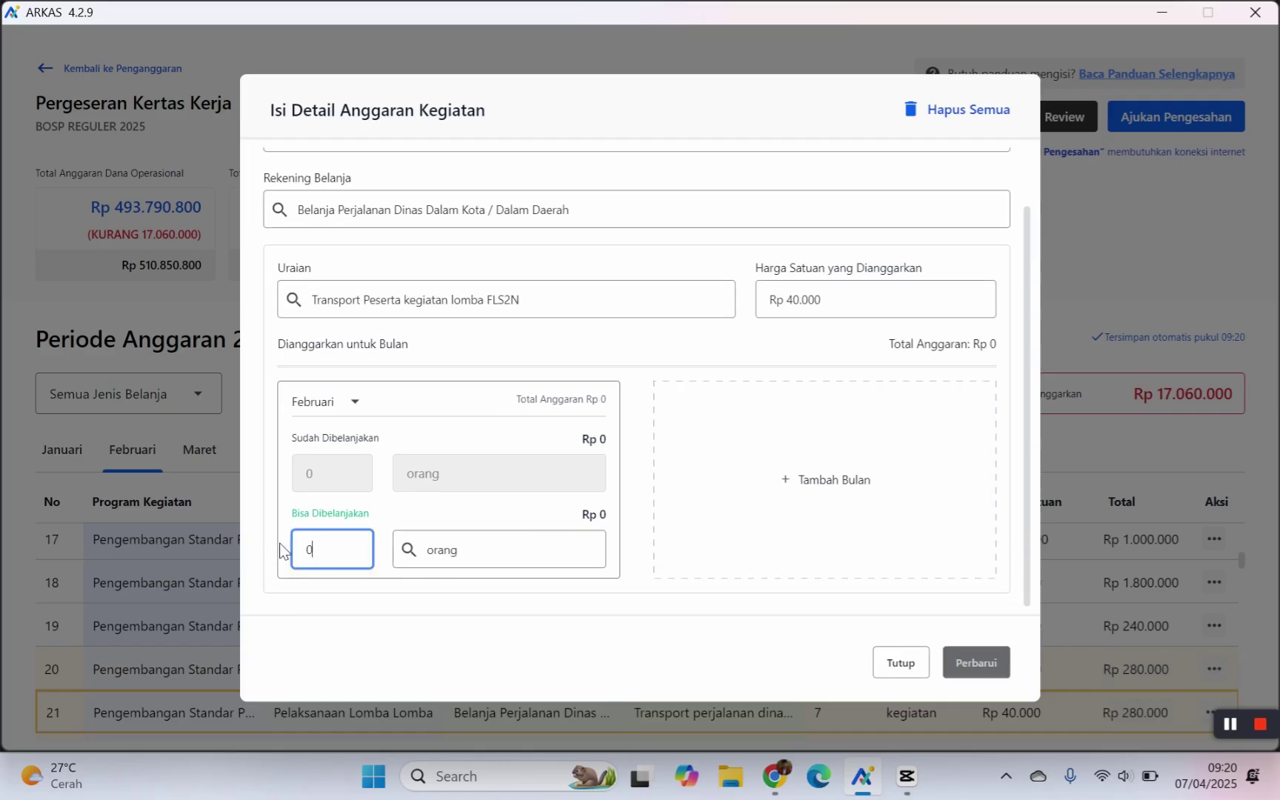
click(970, 660)
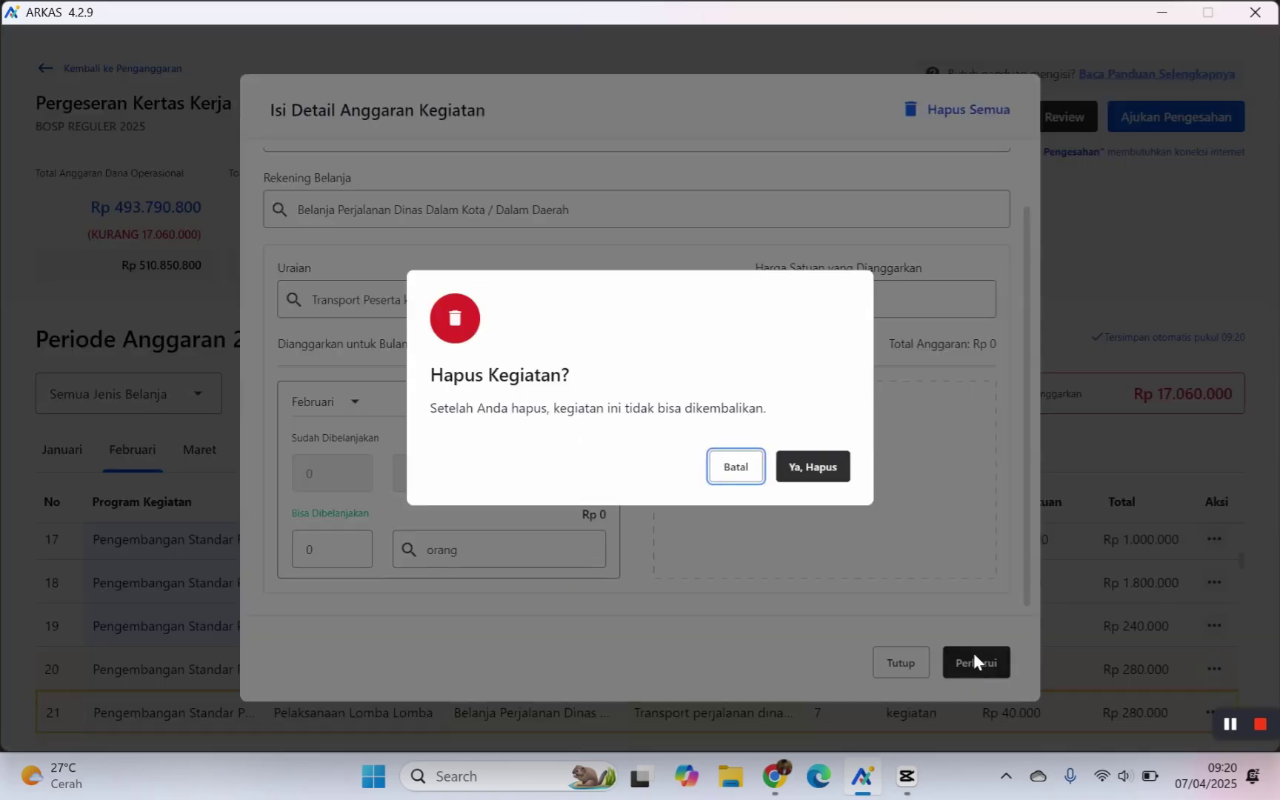
click(816, 470)
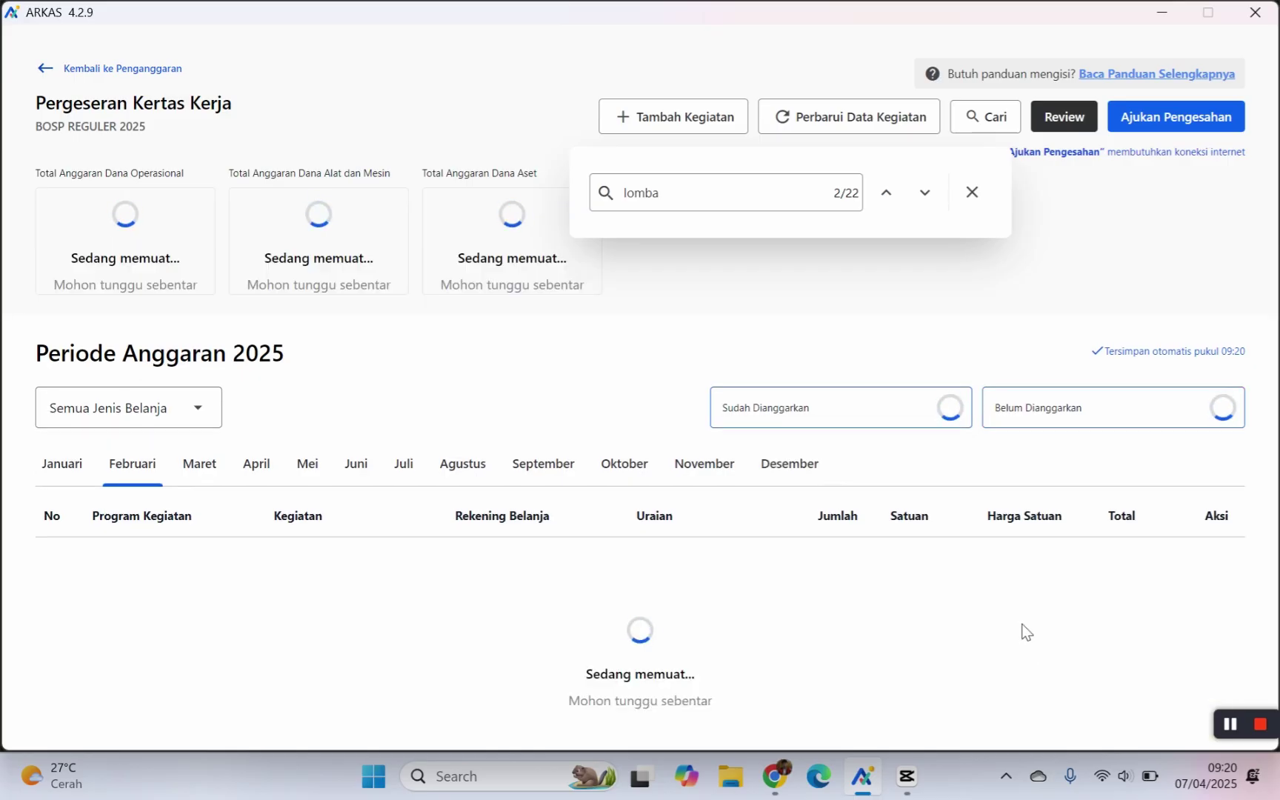
Step: Check the budgeted and spent months in the detail of the row 21 Pelaksanaan Lomba Lomba Makan- item, and close it without changes
scroll(1025, 623, down, 6)
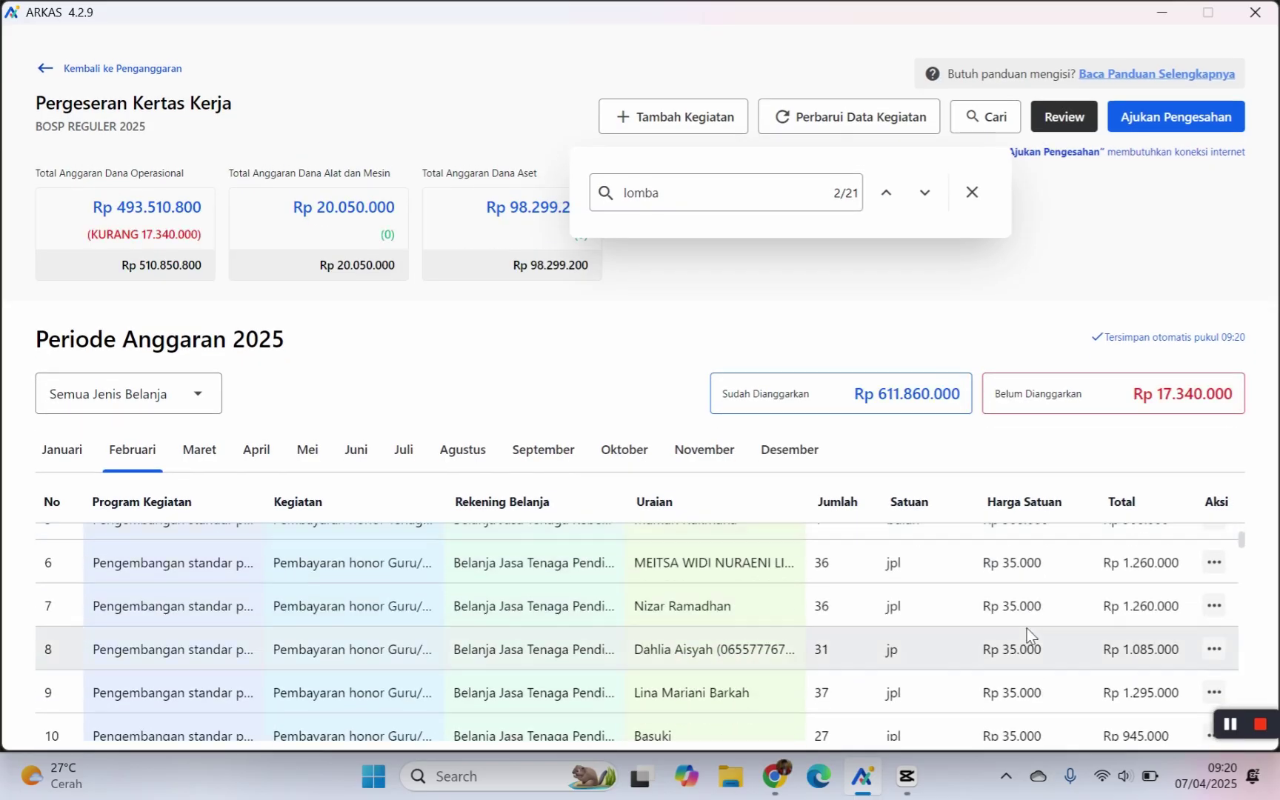
scroll(1037, 638, down, 3)
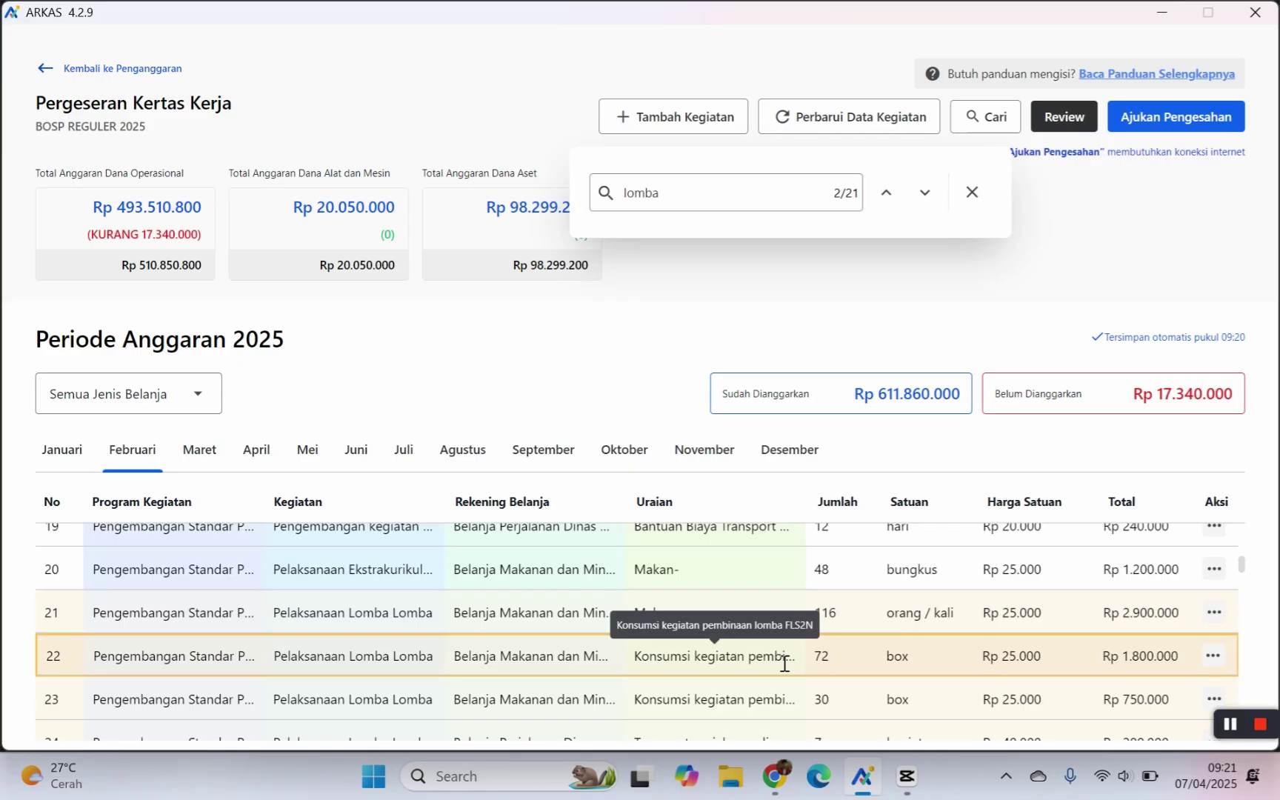
click(1214, 611)
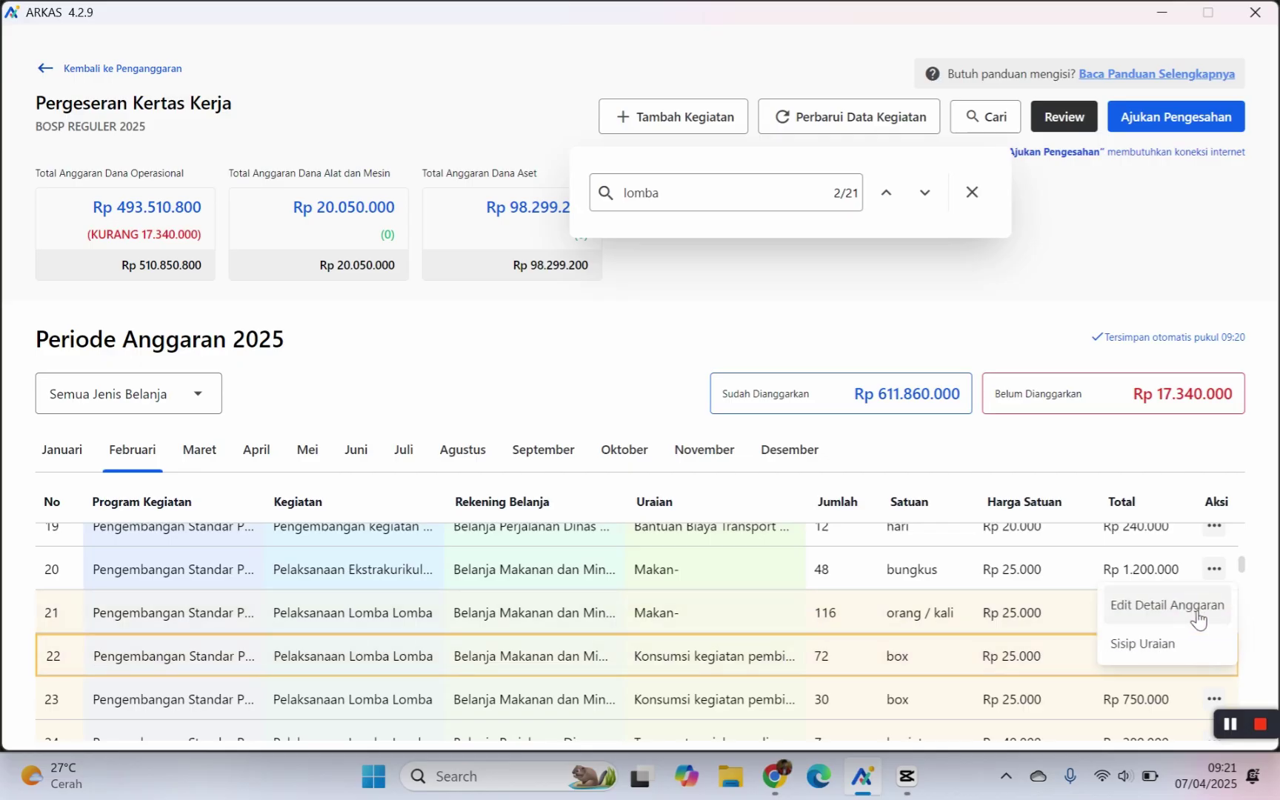
click(1160, 613)
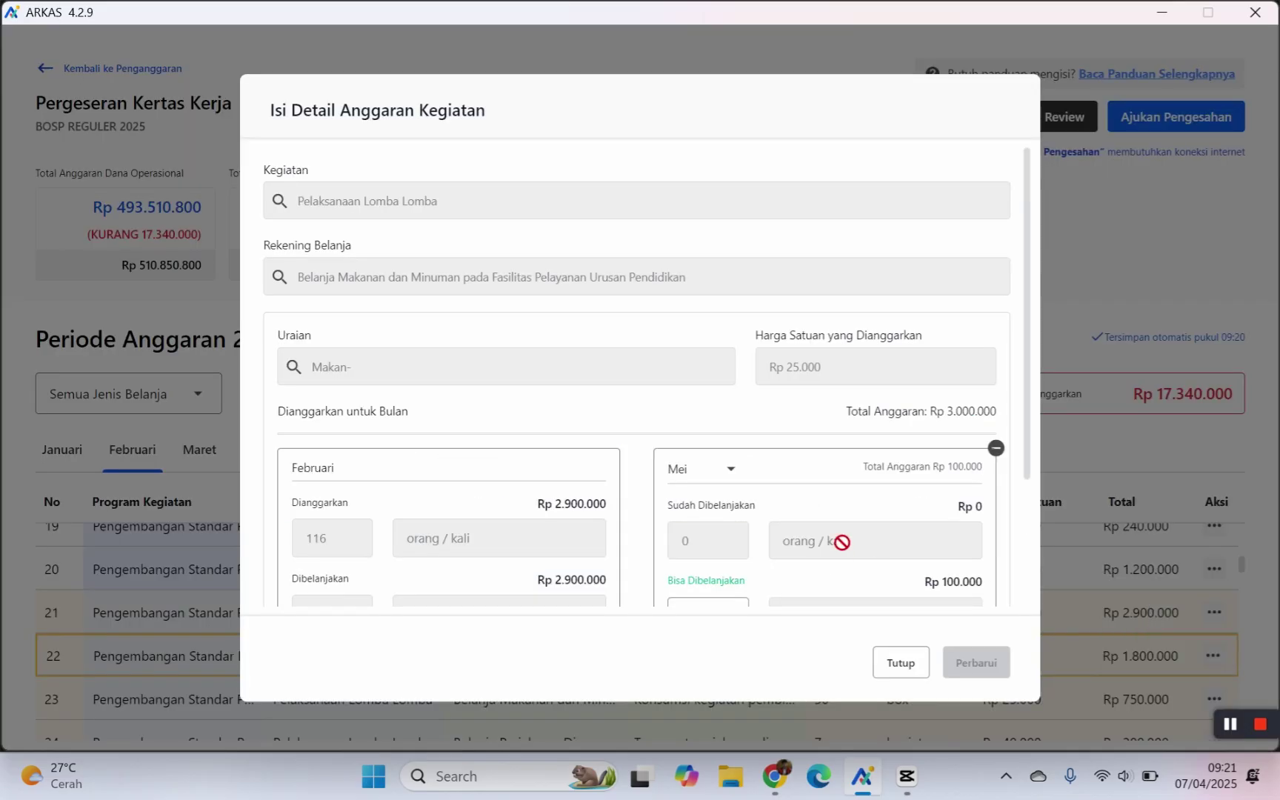
scroll(840, 542, down, 3)
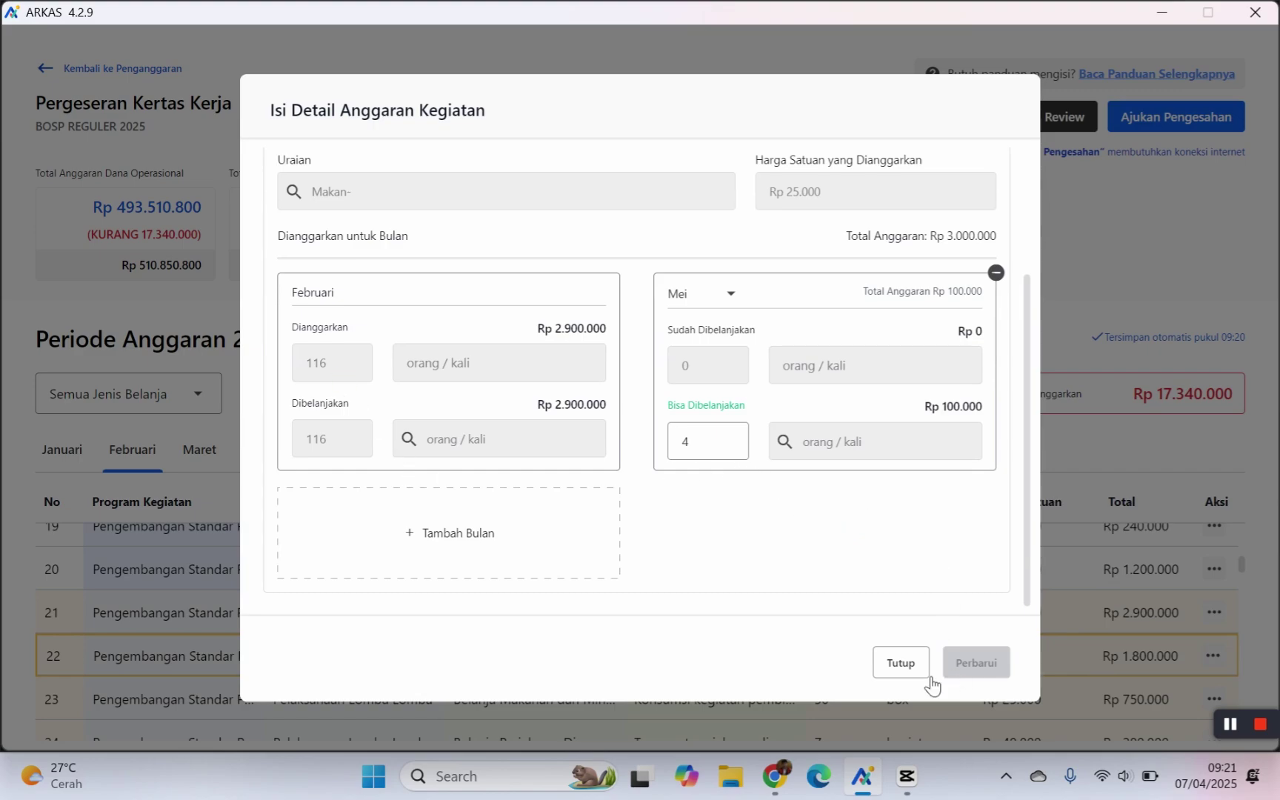
click(905, 671)
Step: Set the Februari quantity of the row 24 item "Transport perjalanan dinas pembimbing lomba FLS2N" to 0 kegiatan, save it and confirm its deletion
scroll(1074, 667, down, 3)
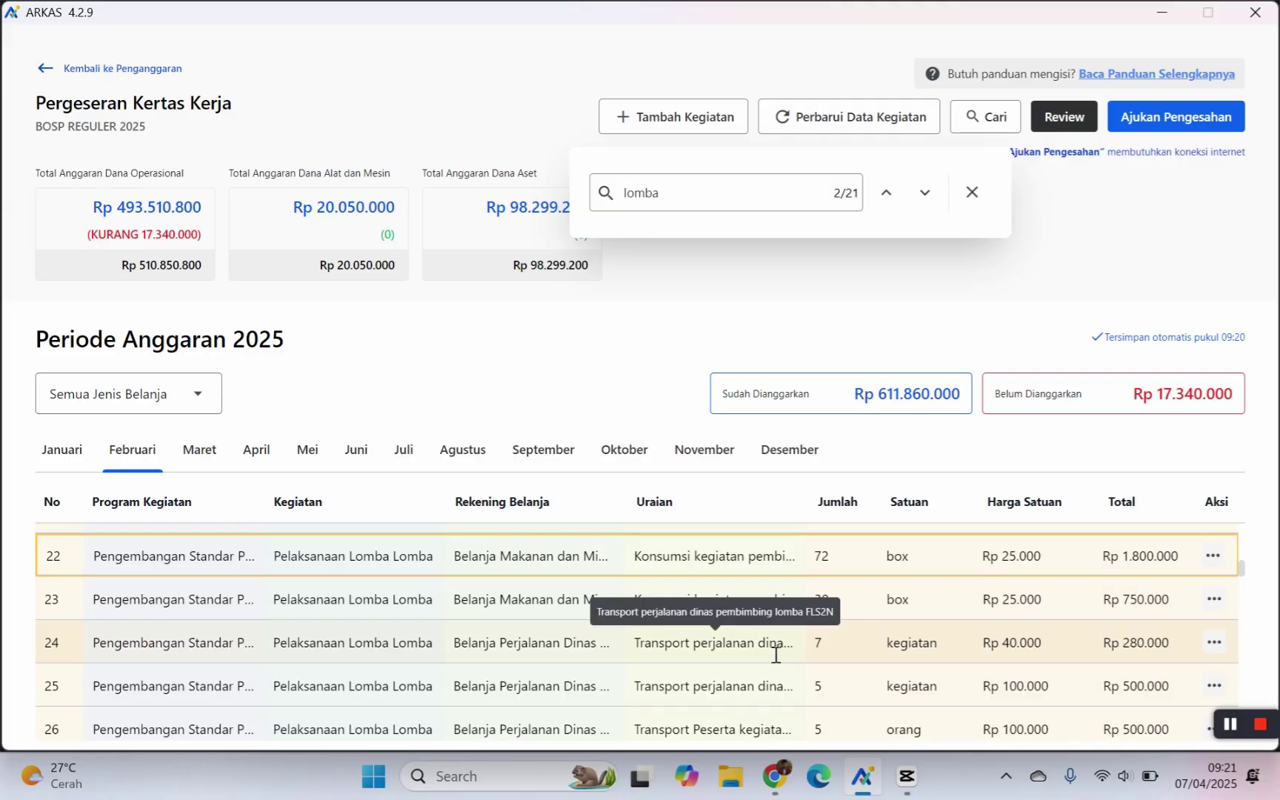
scroll(774, 652, up, 2)
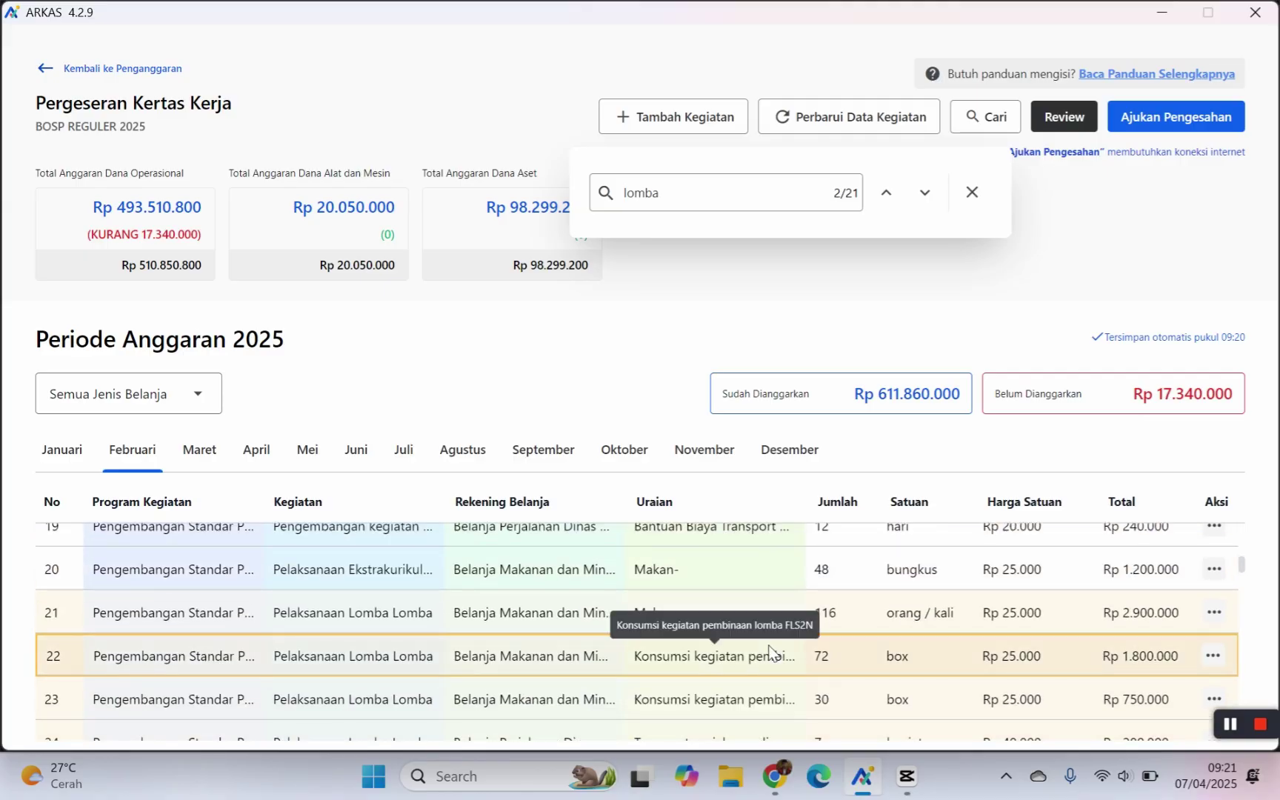
scroll(770, 650, up, 3)
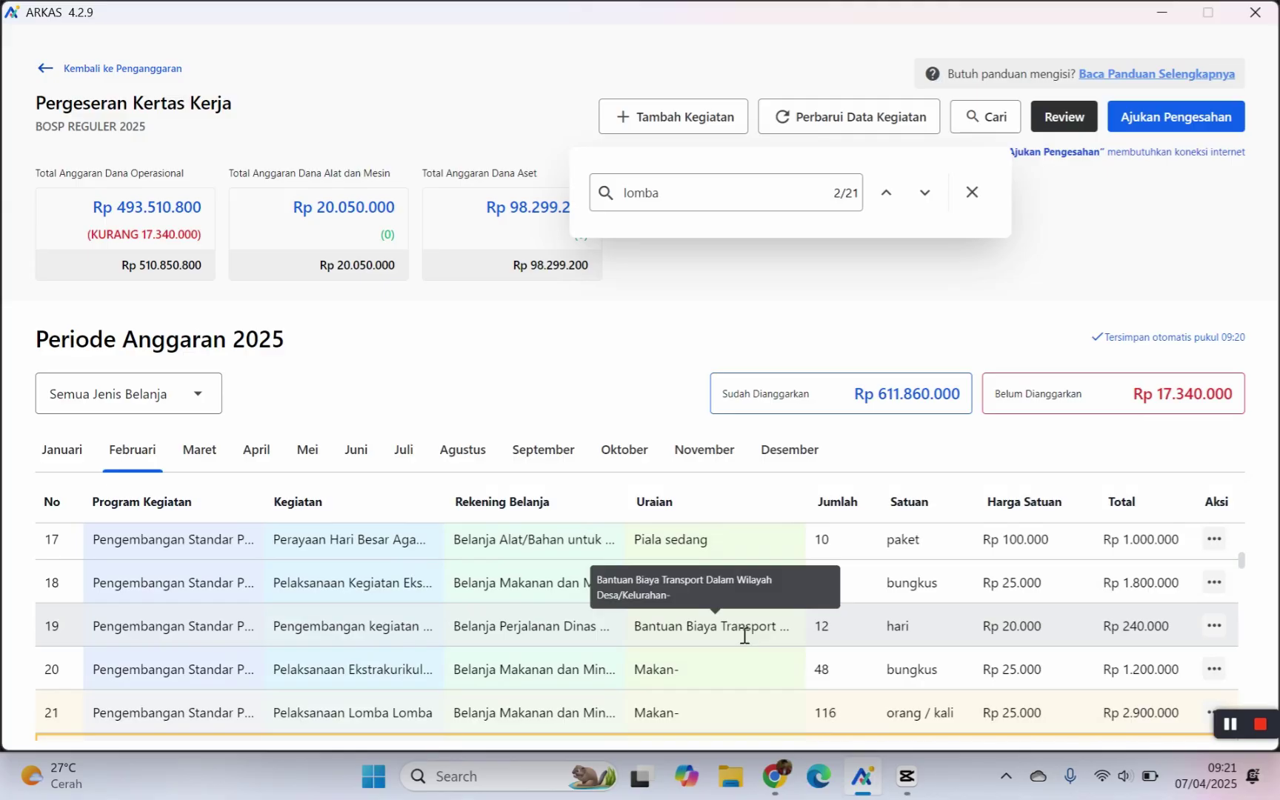
scroll(738, 627, down, 6)
scroll(822, 636, up, 2)
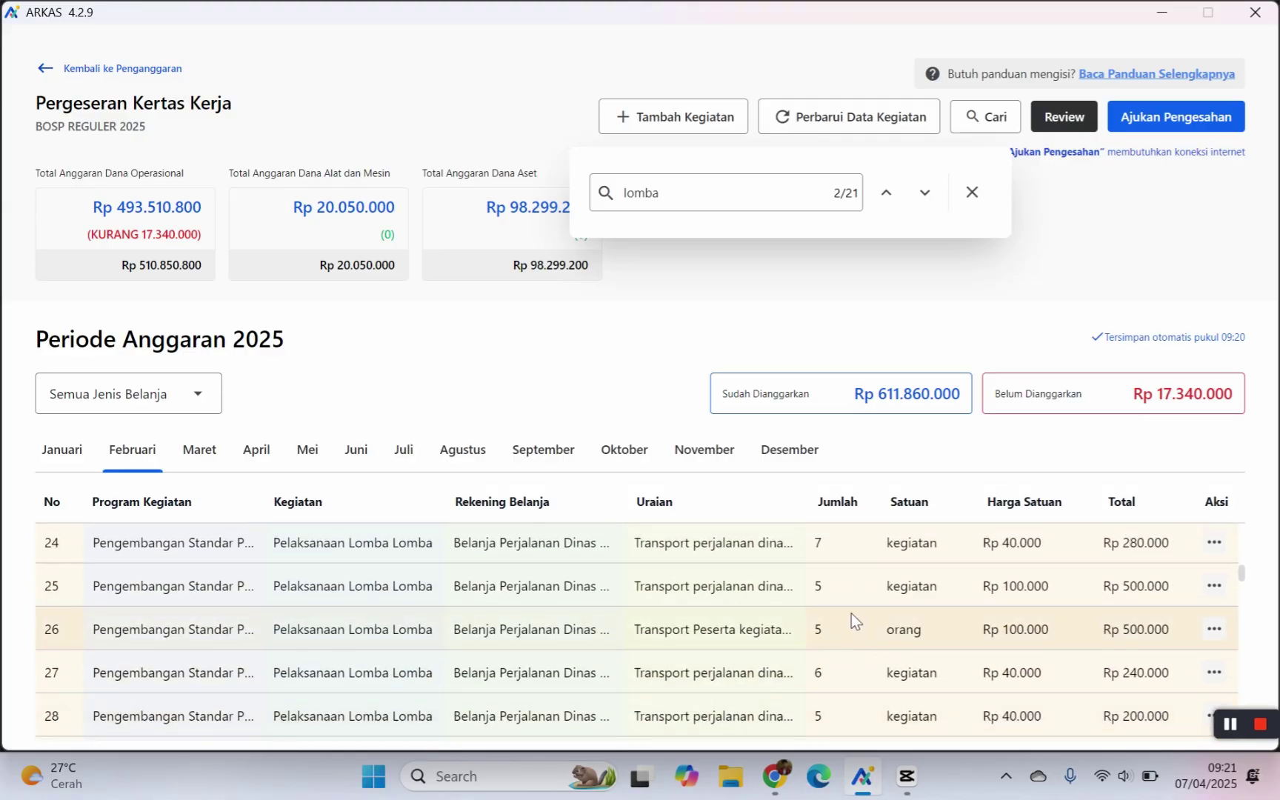
scroll(850, 618, up, 1)
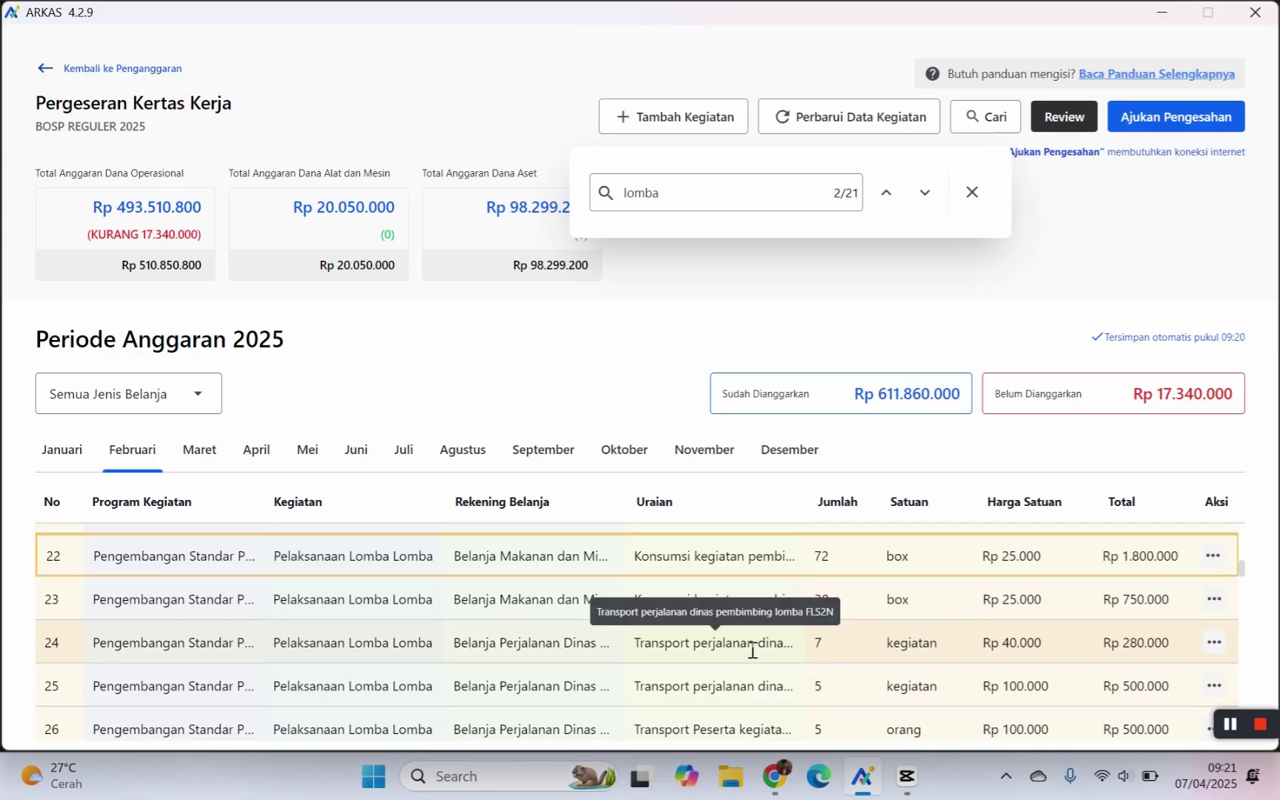
click(1214, 643)
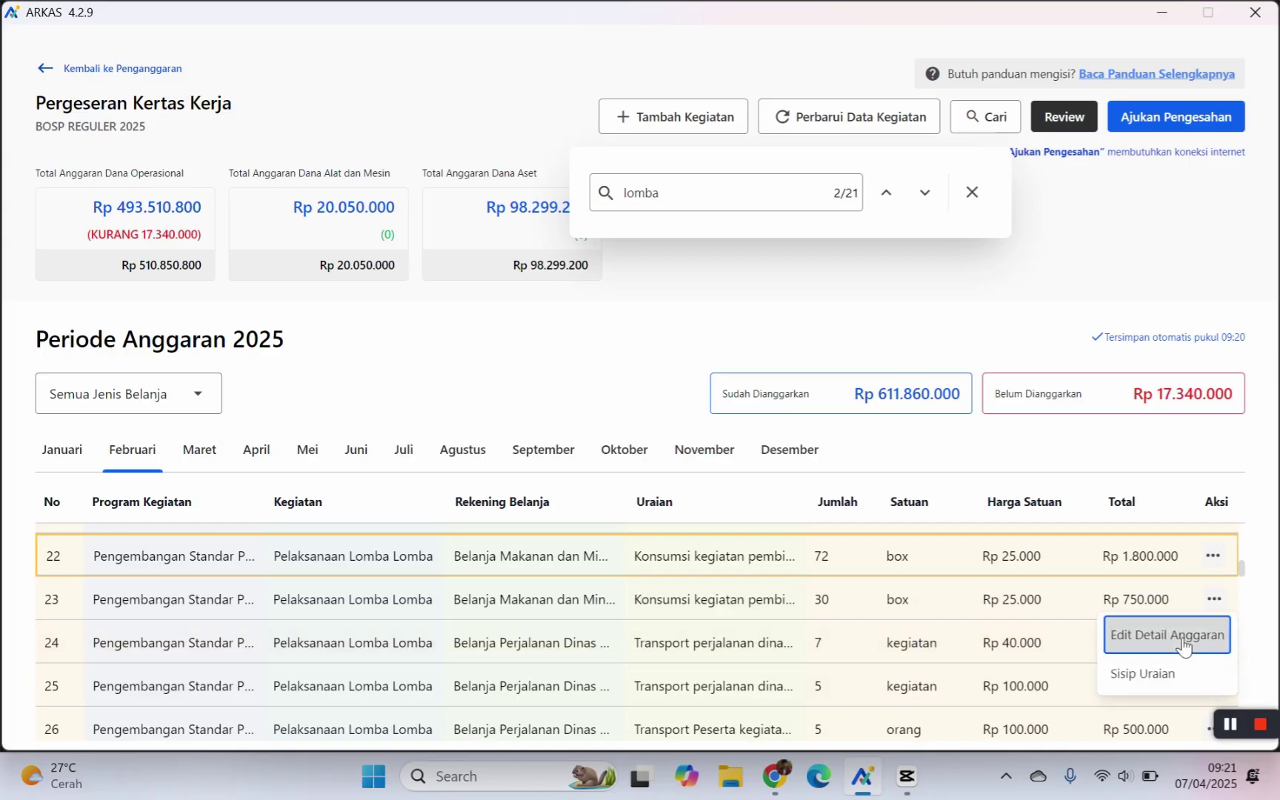
click(1183, 646)
scroll(741, 551, down, 2)
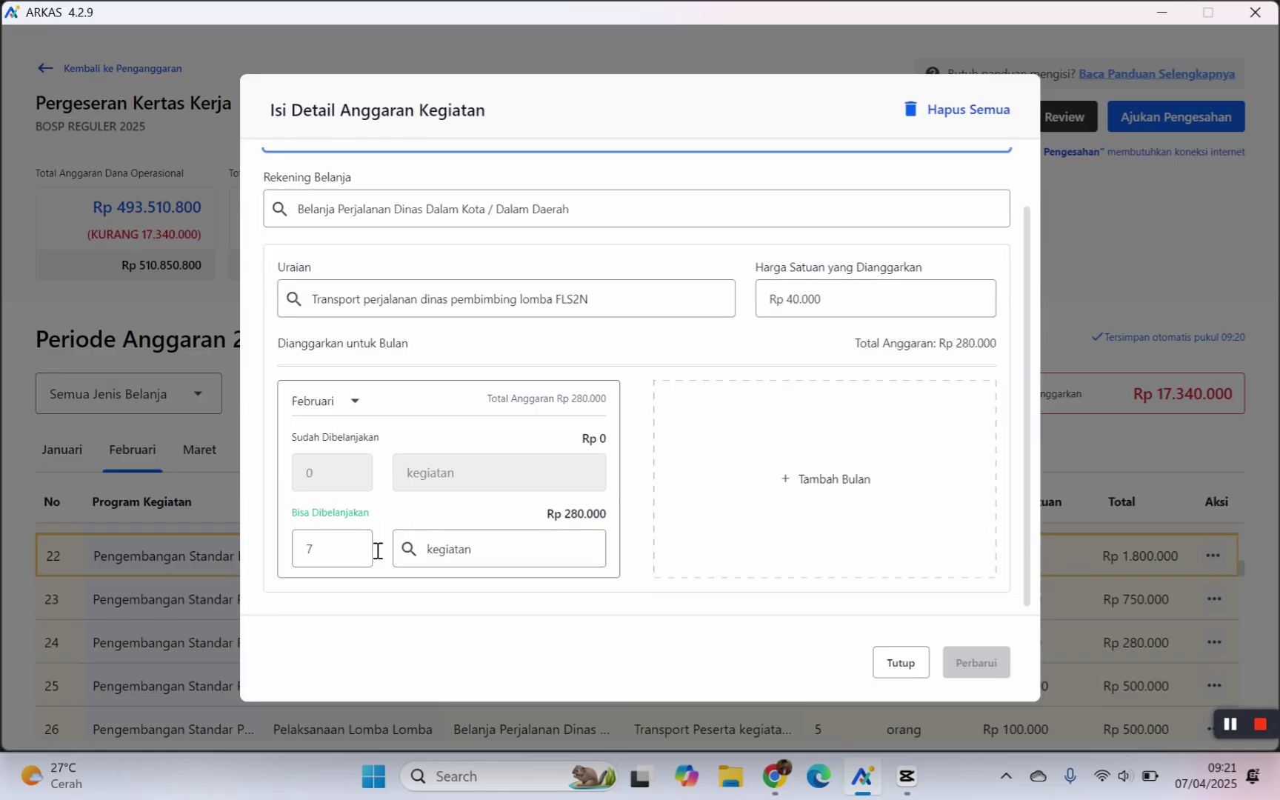
double_click(316, 556)
text(0)
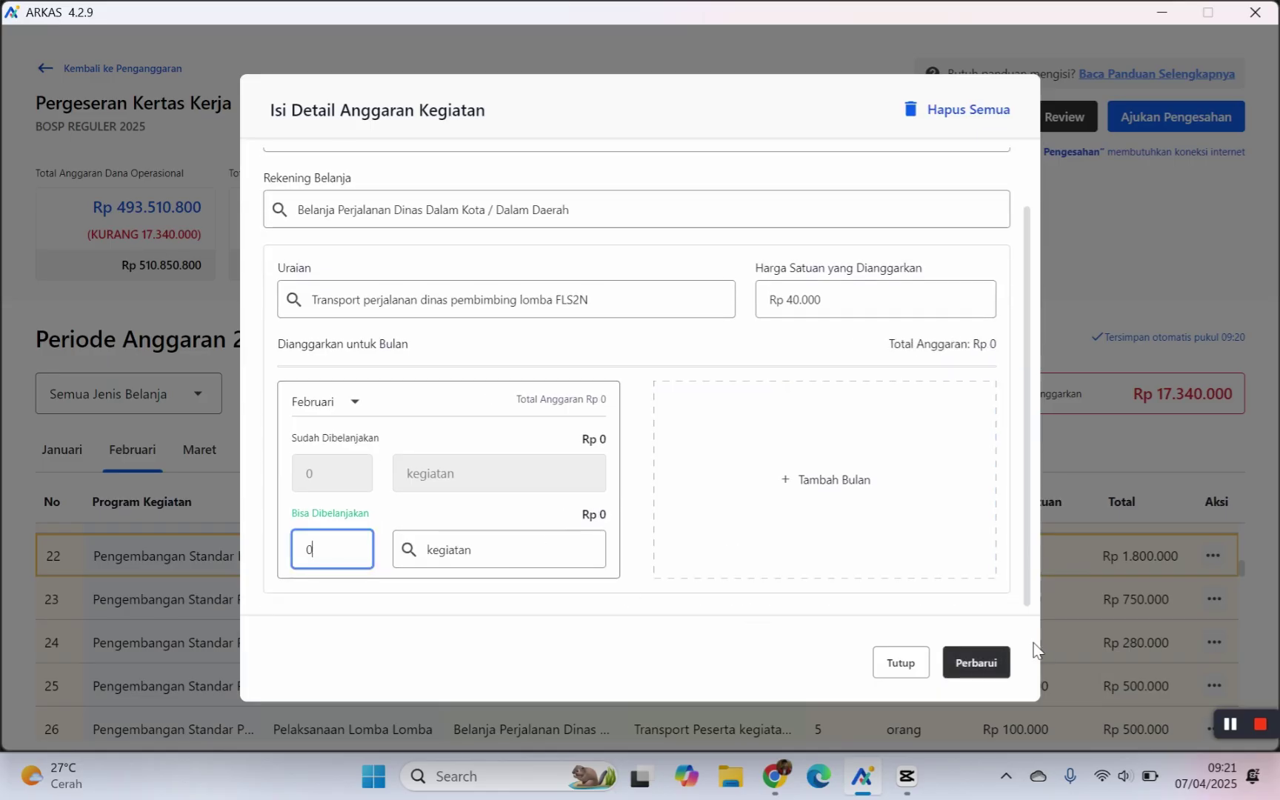
click(985, 661)
click(815, 467)
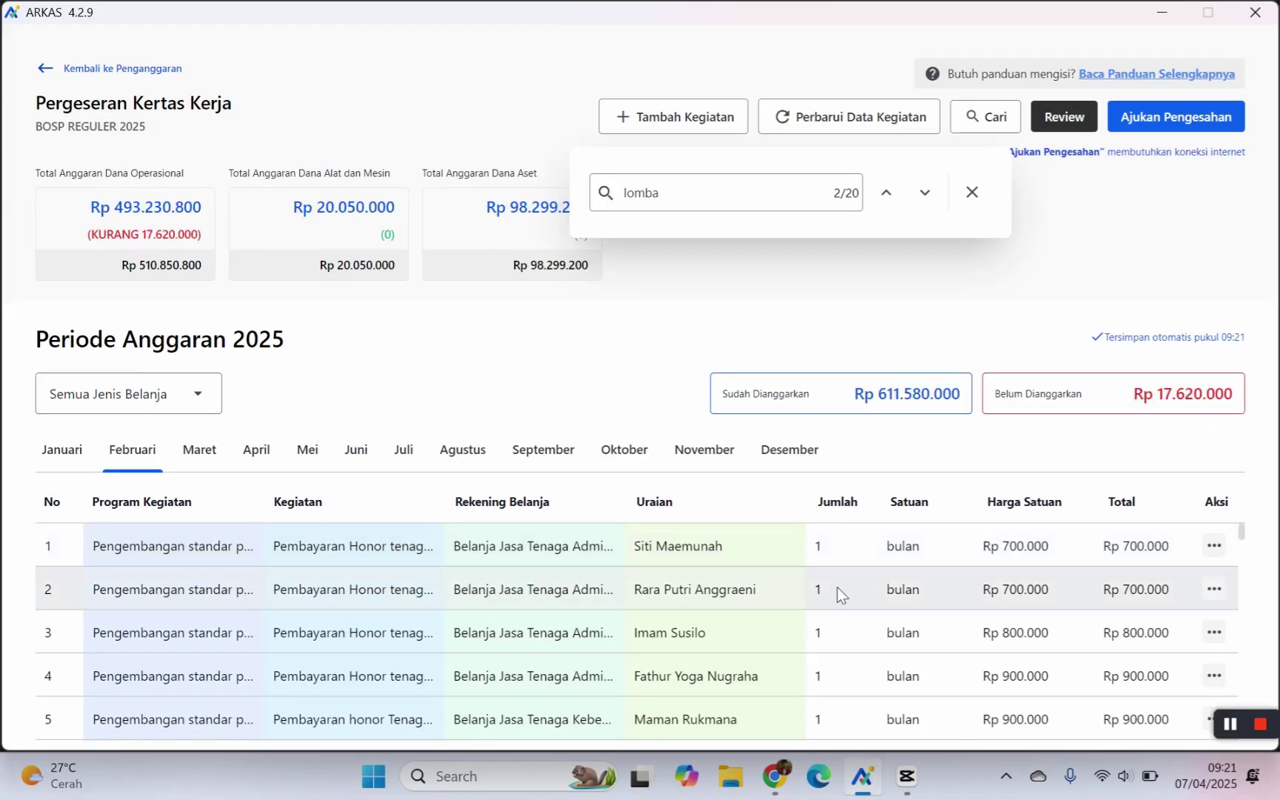
Step: Set the Februari quantity of the item "Transport perjalanan dinas pembimbing lomba Pentas PAI" to 0 kegiatan, save it and confirm its deletion
scroll(837, 587, down, 5)
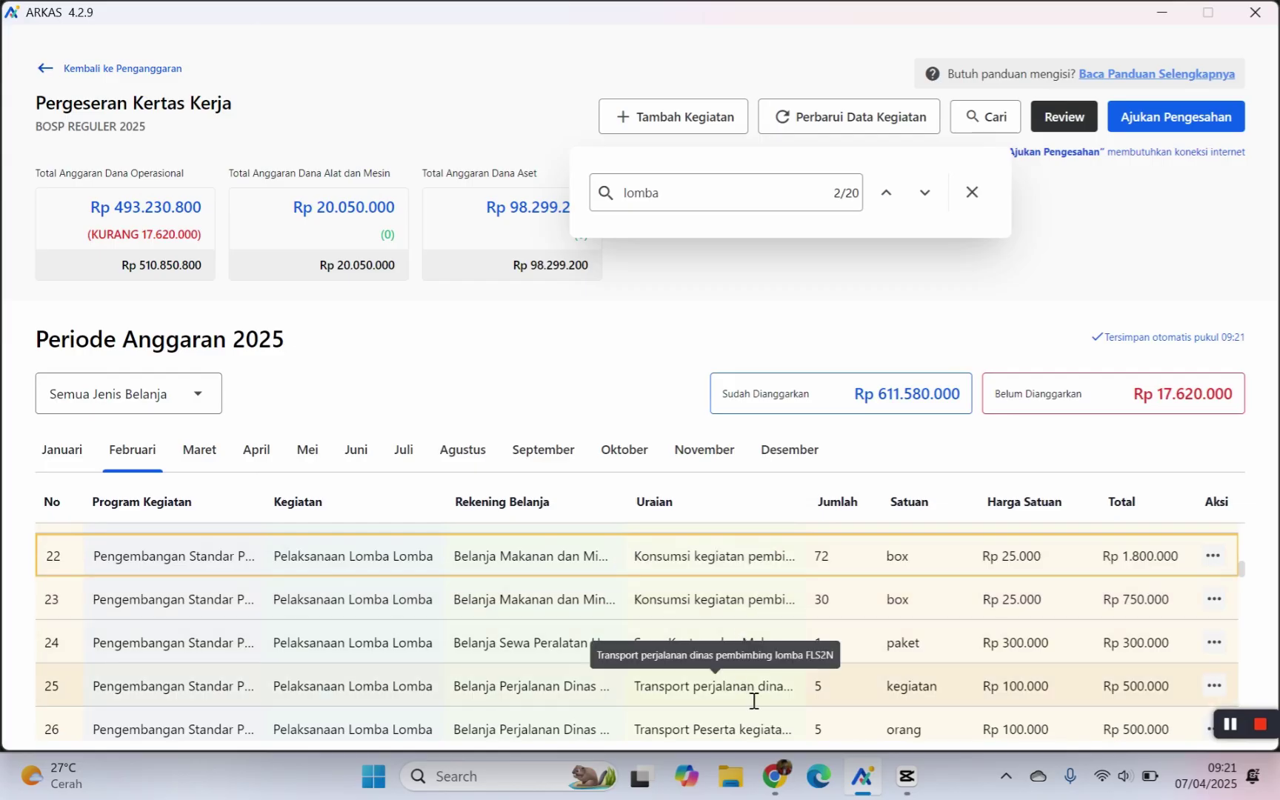
scroll(756, 699, down, 1)
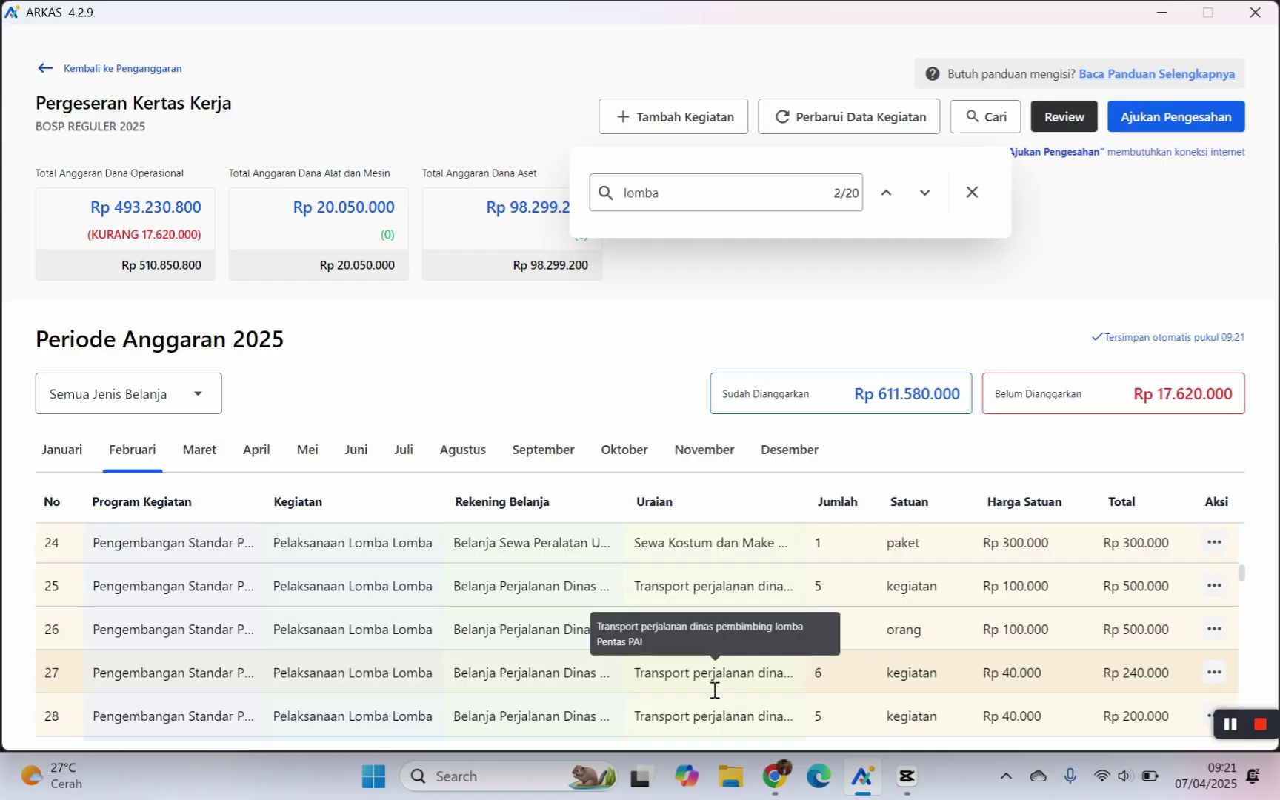
click(1213, 676)
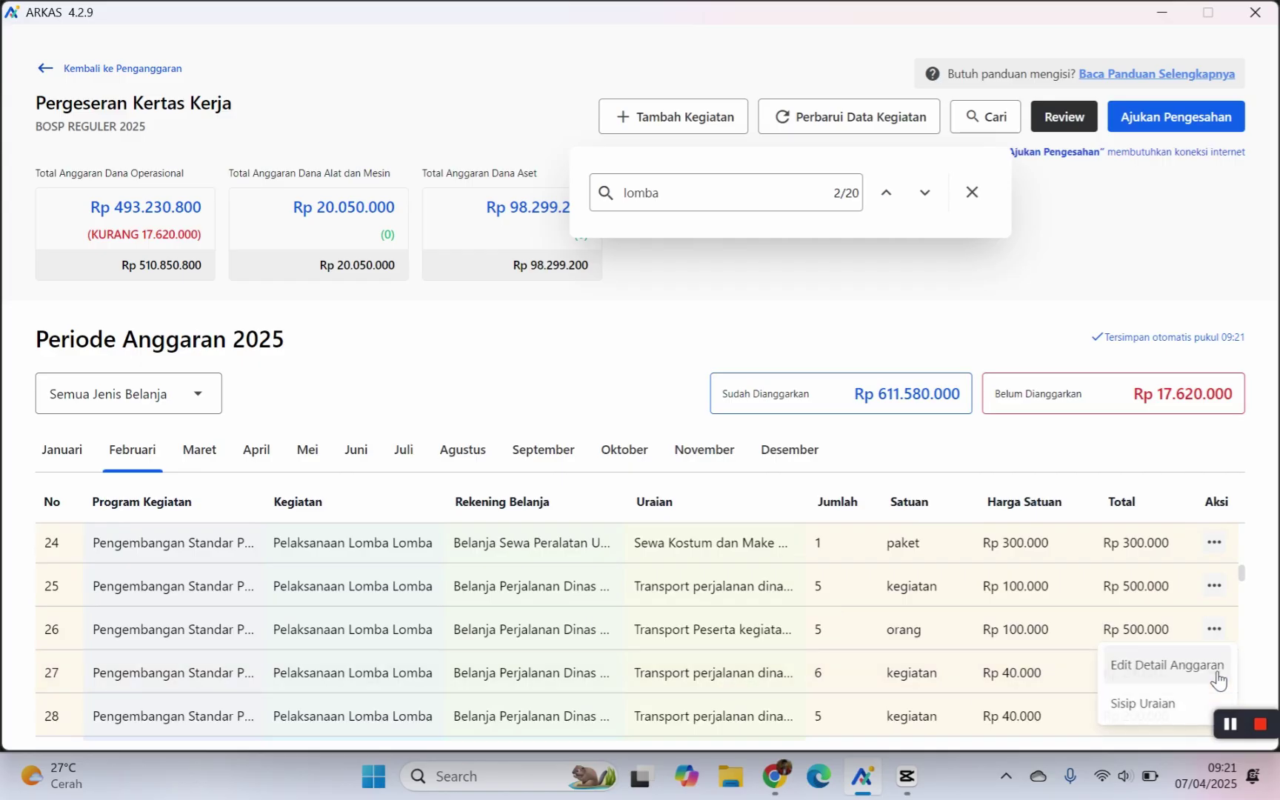
click(1167, 665)
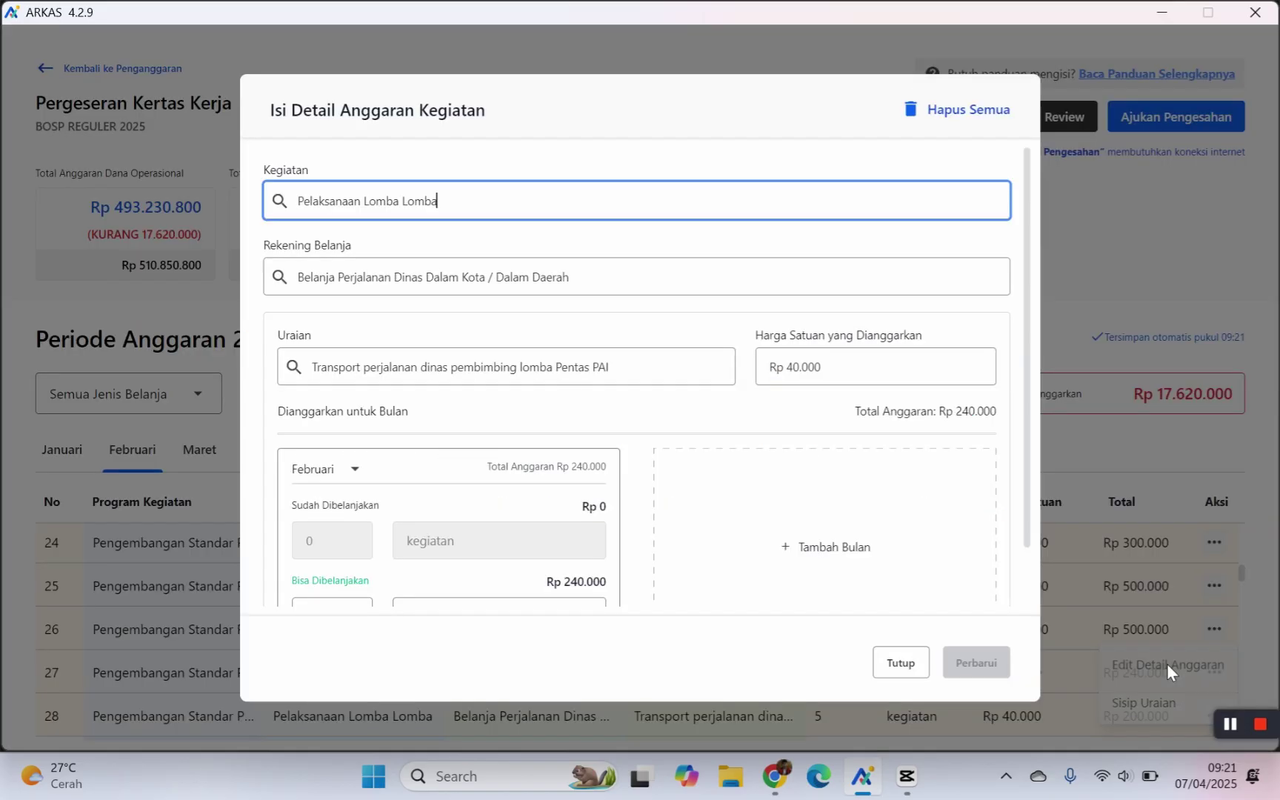
scroll(717, 525, down, 1)
double_click(298, 552)
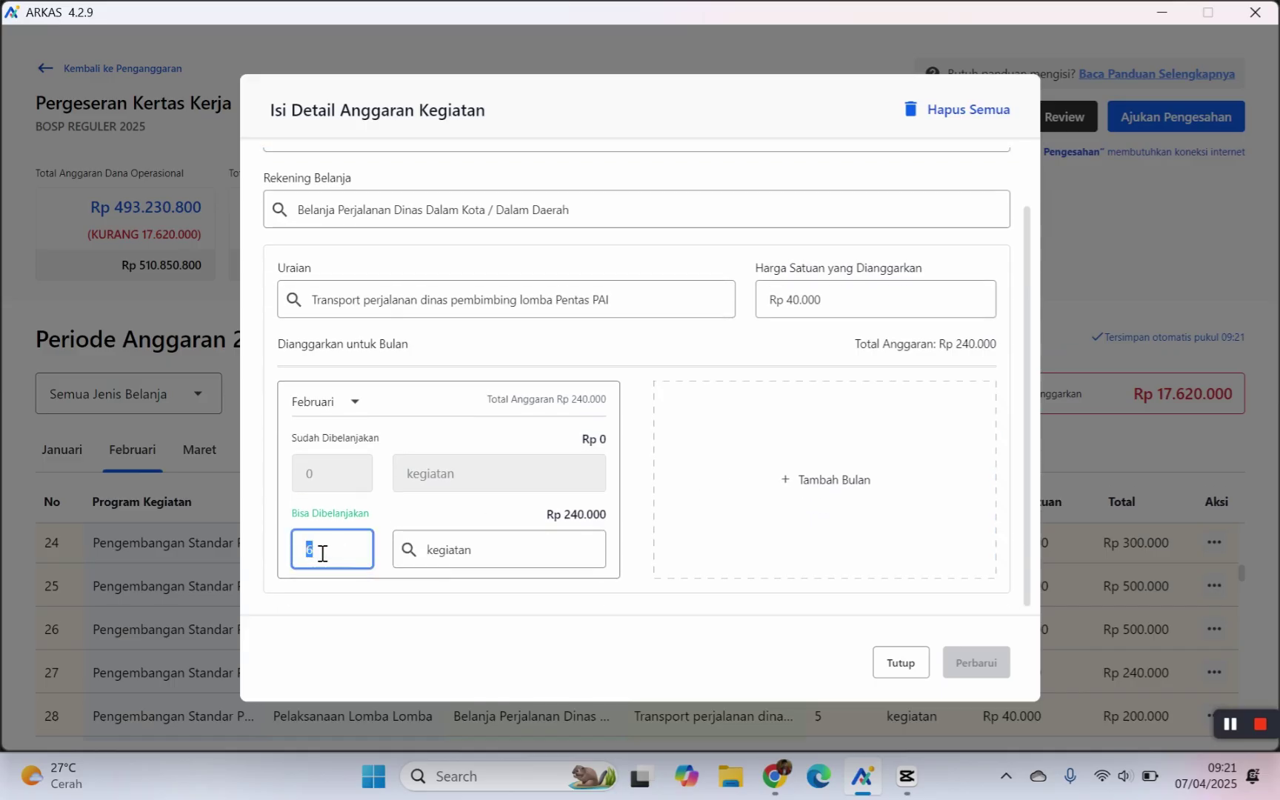
text(0)
click(976, 662)
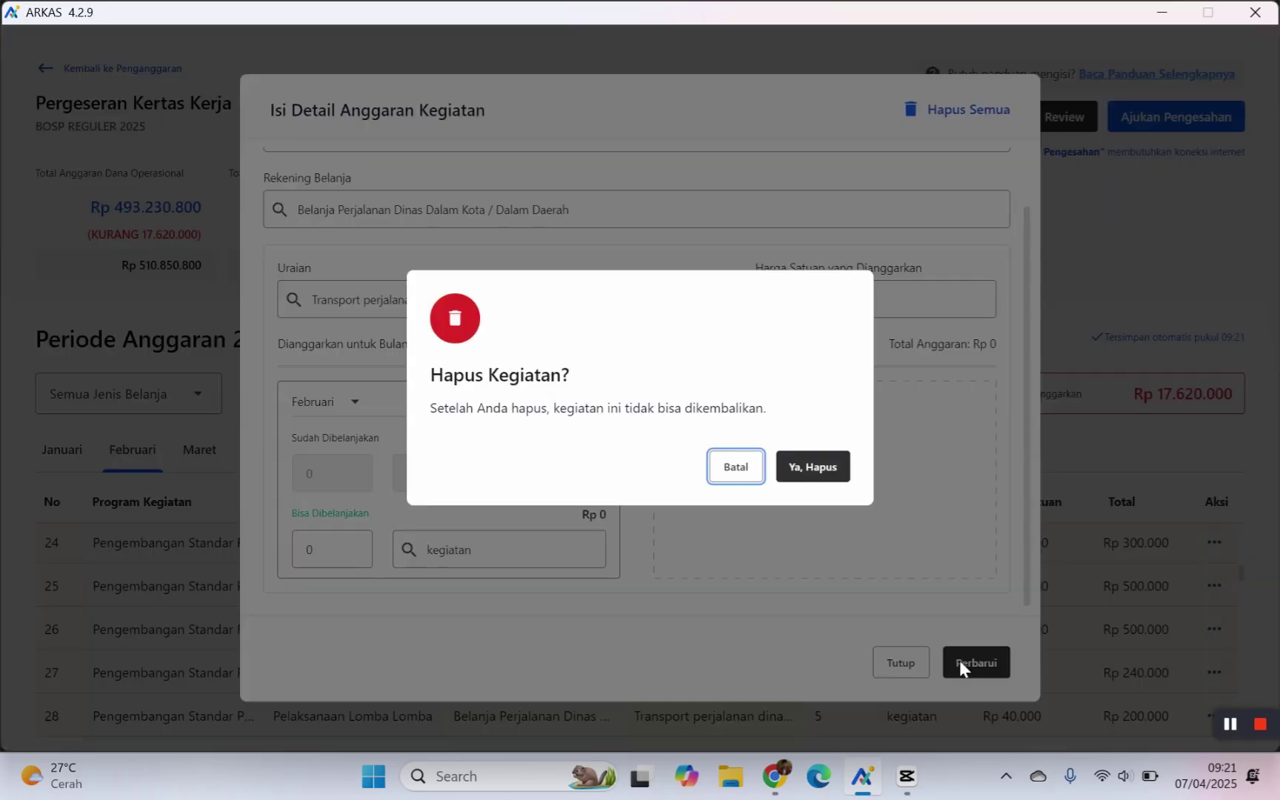
click(822, 468)
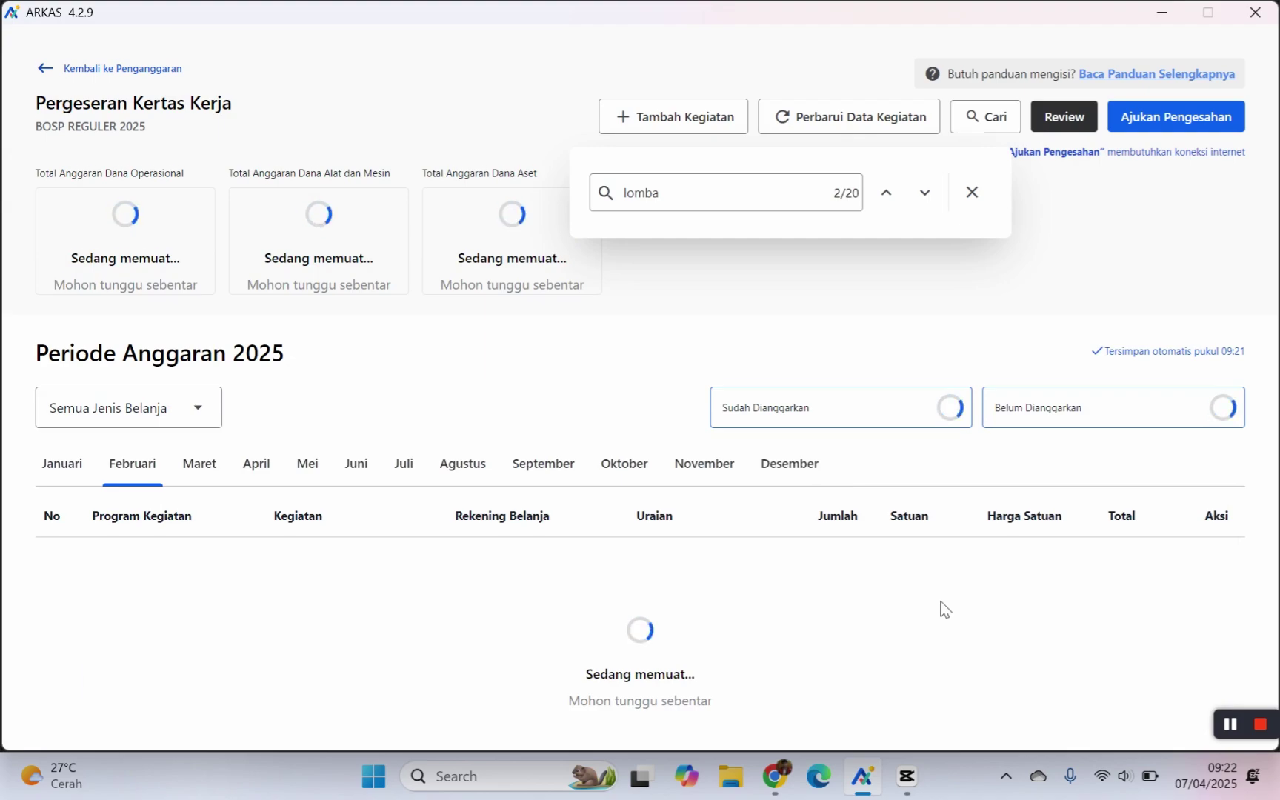
scroll(954, 613, down, 2)
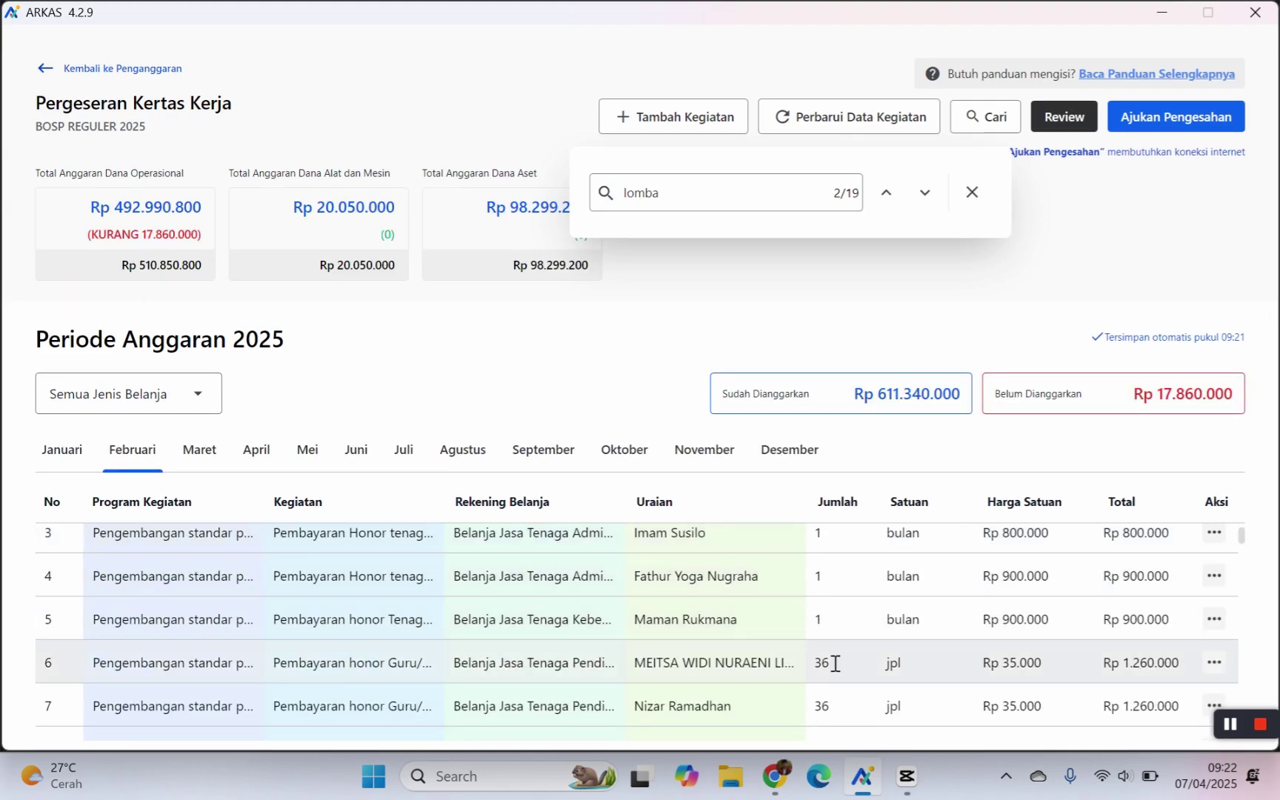
Step: Set the Februari quantity of the item "Transport perjalanan dinas pembimbing lomba FTBI" to 0 kegiatan, save it and confirm its deletion
scroll(802, 673, down, 5)
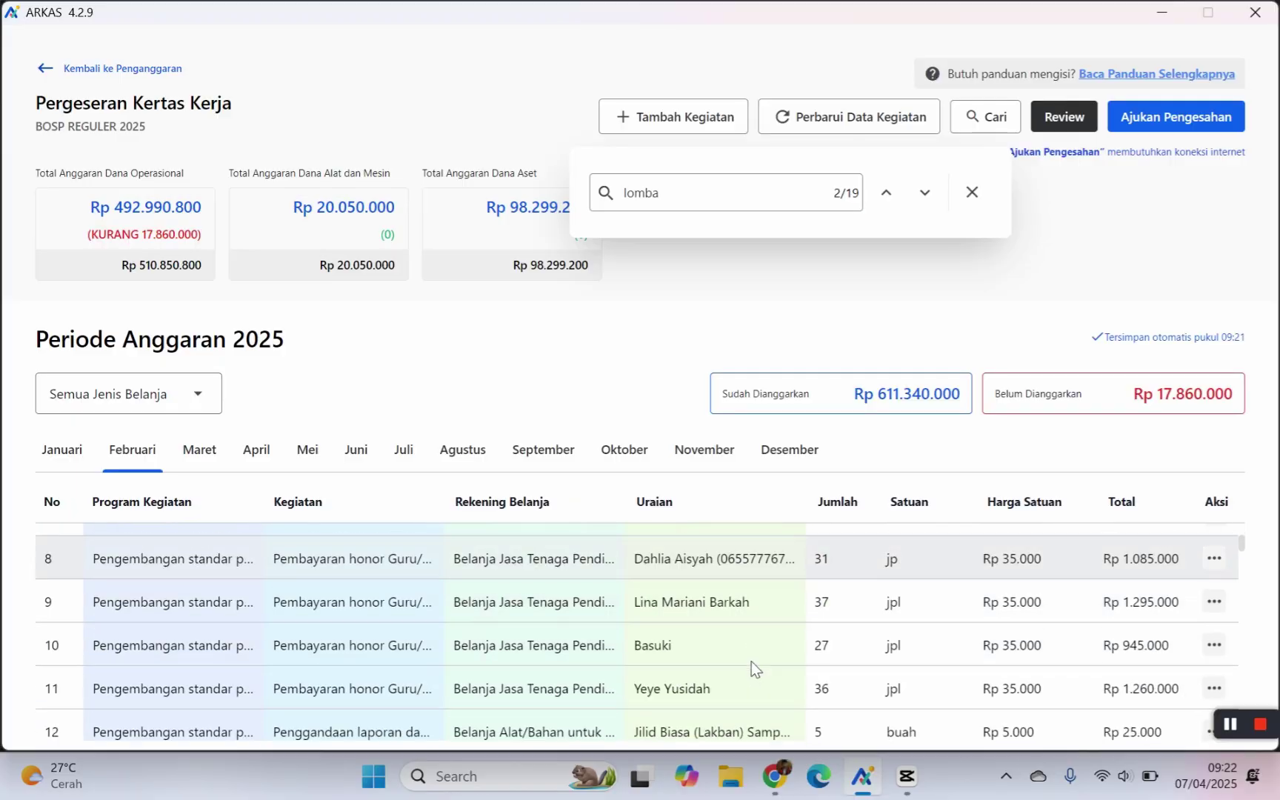
scroll(751, 661, down, 6)
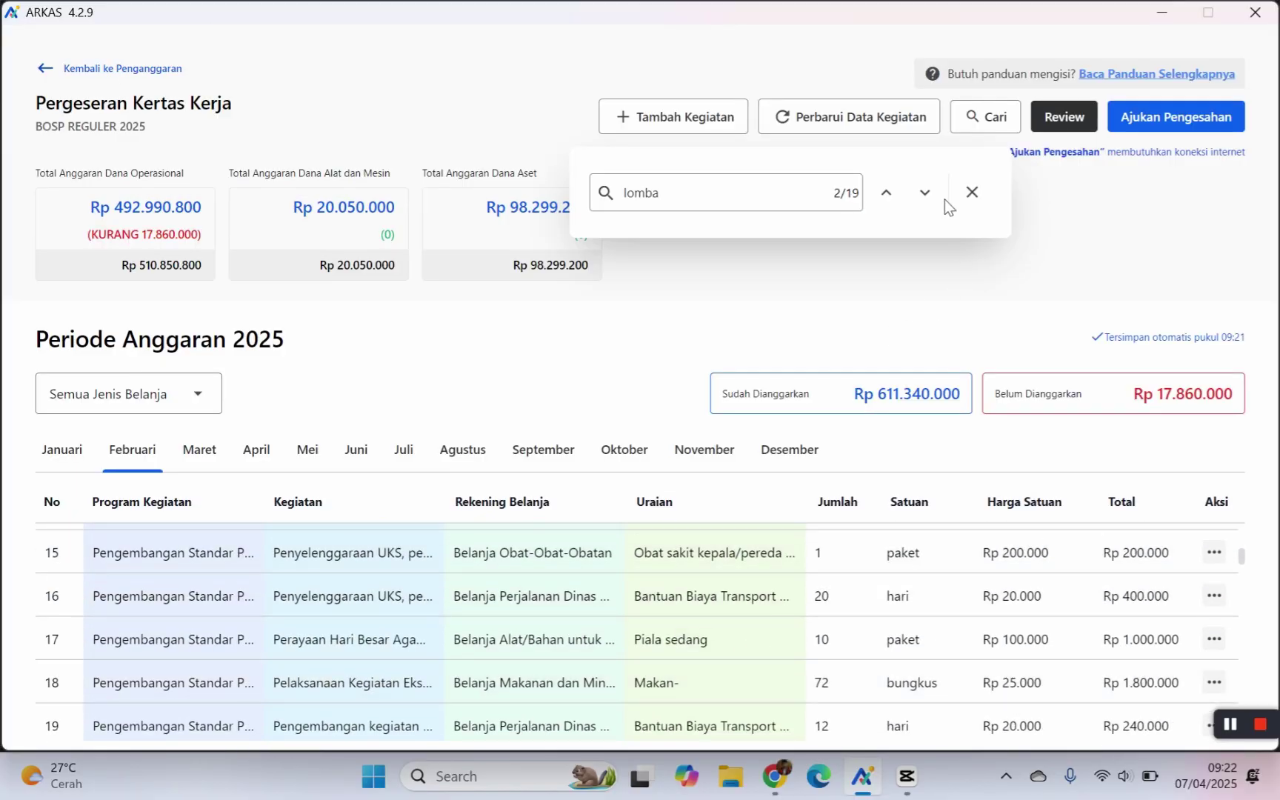
click(929, 196)
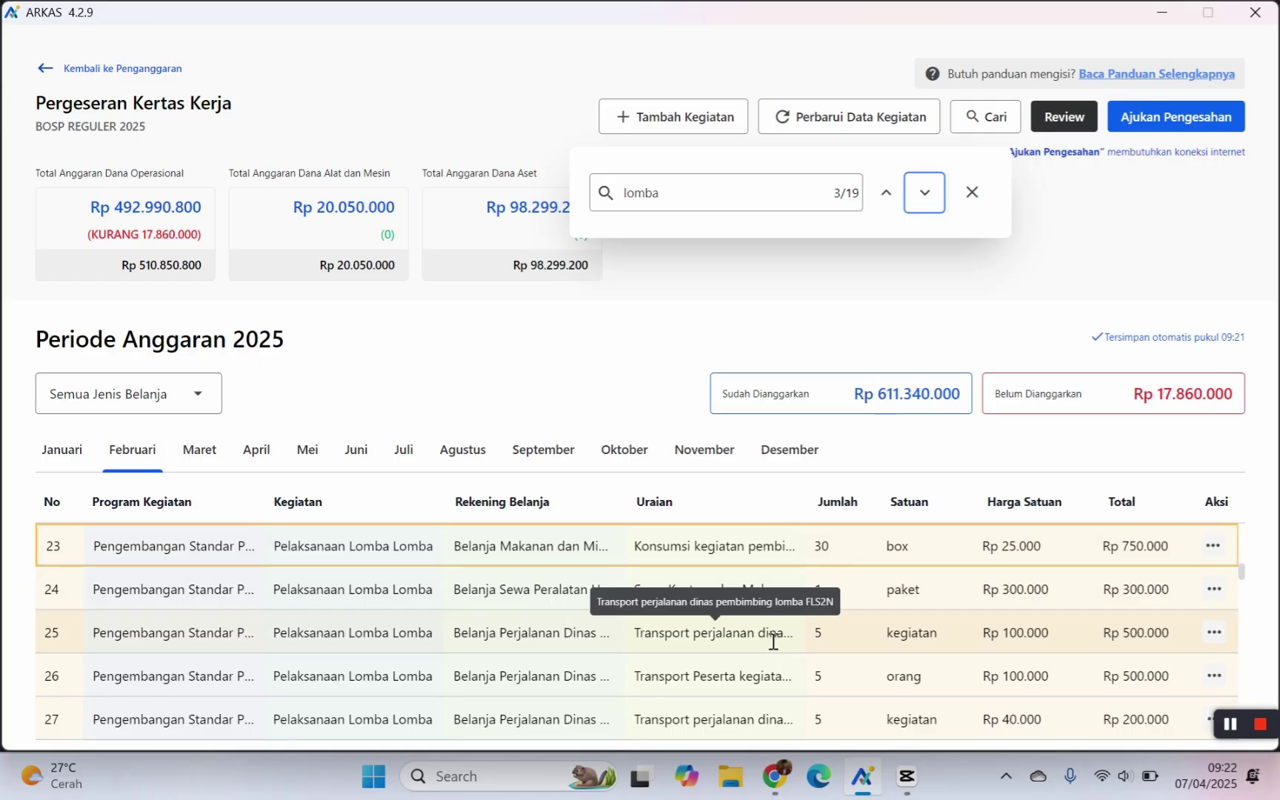
scroll(773, 642, down, 2)
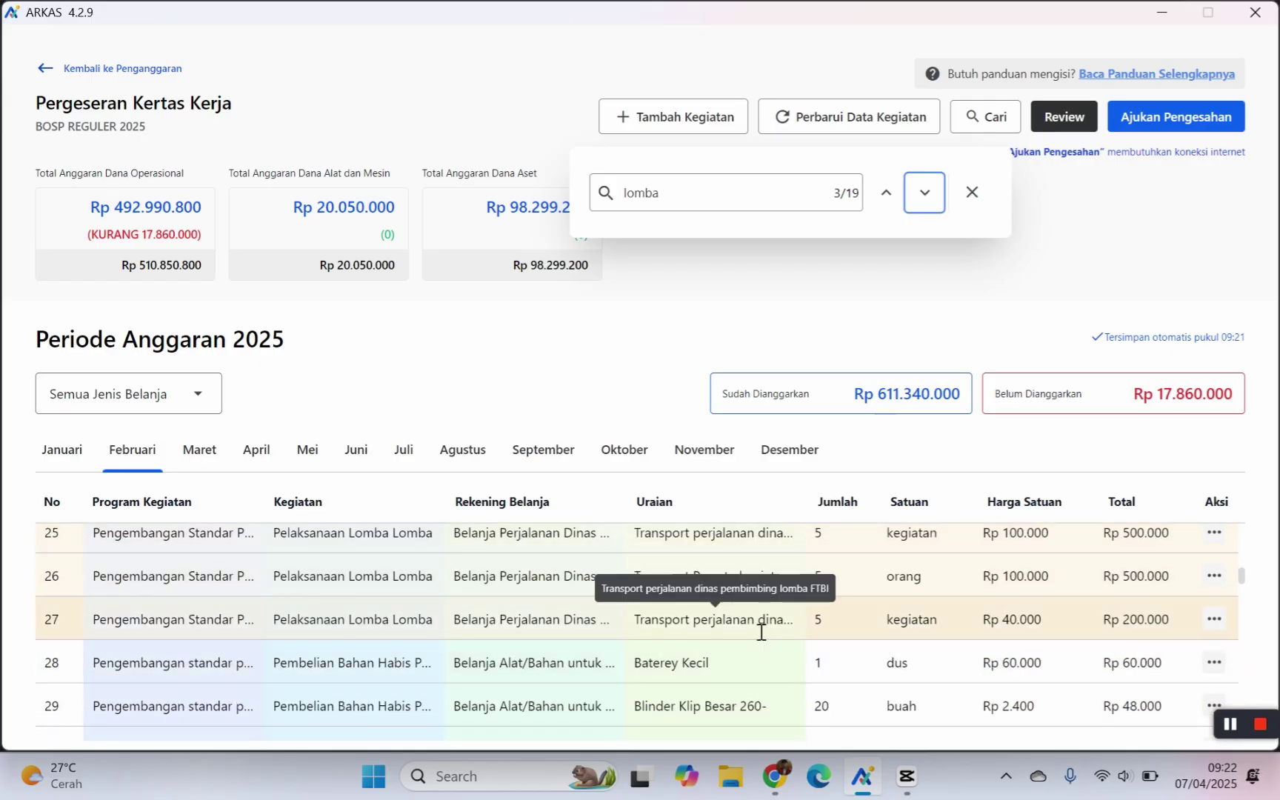
click(1215, 620)
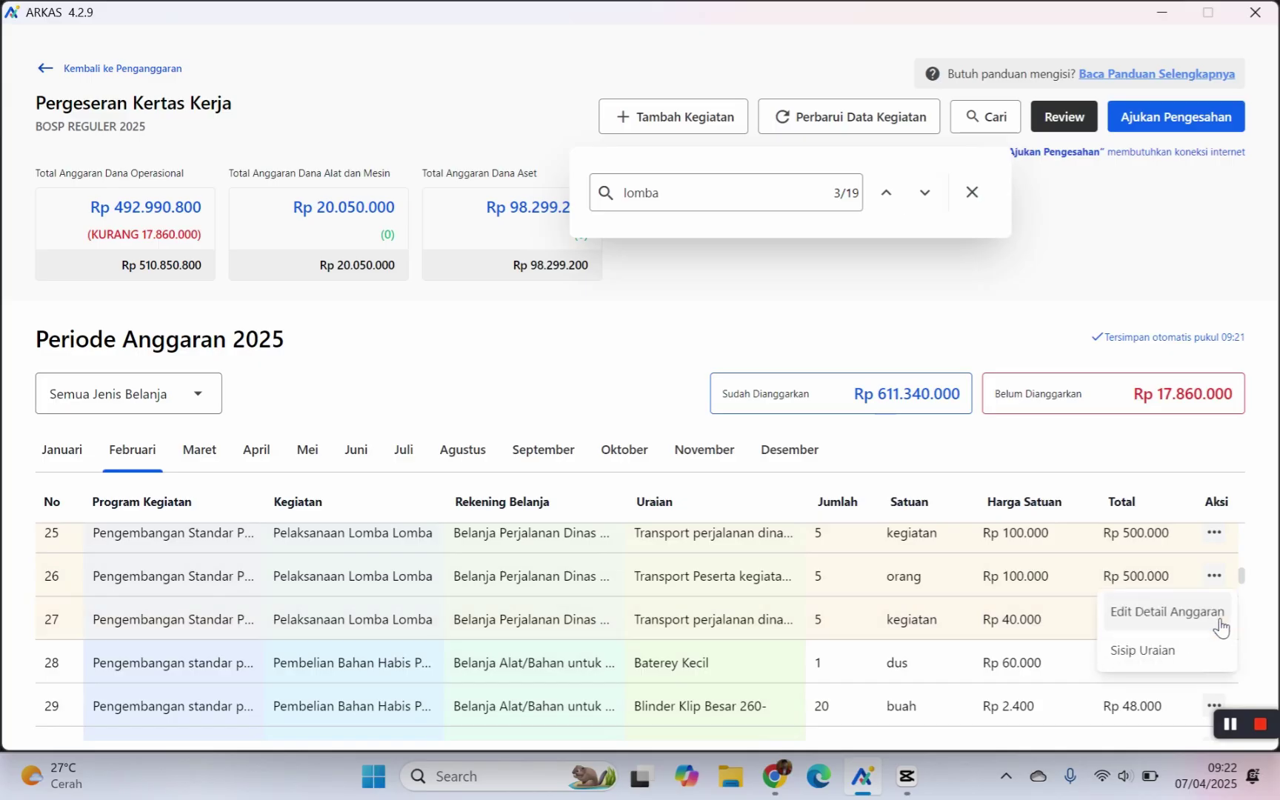
click(1147, 618)
scroll(543, 480, down, 1)
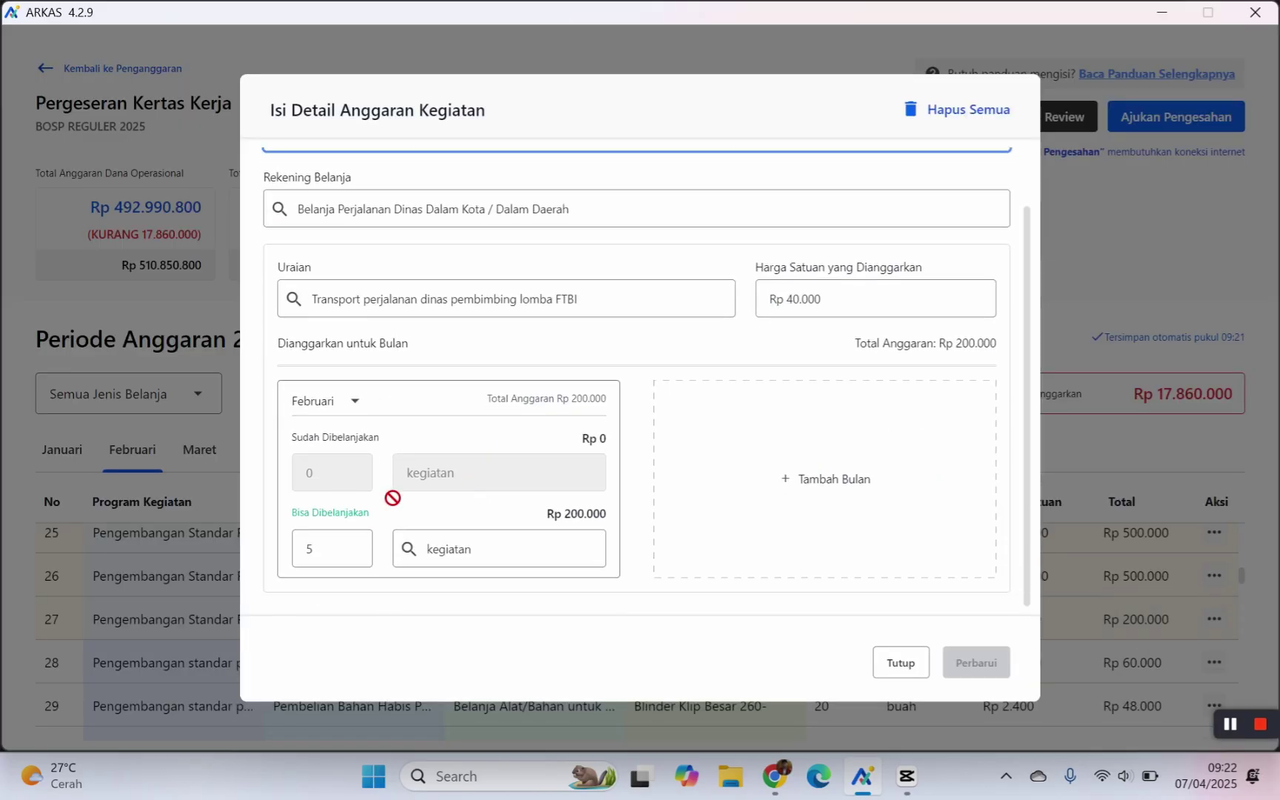
double_click(304, 548)
text(0)
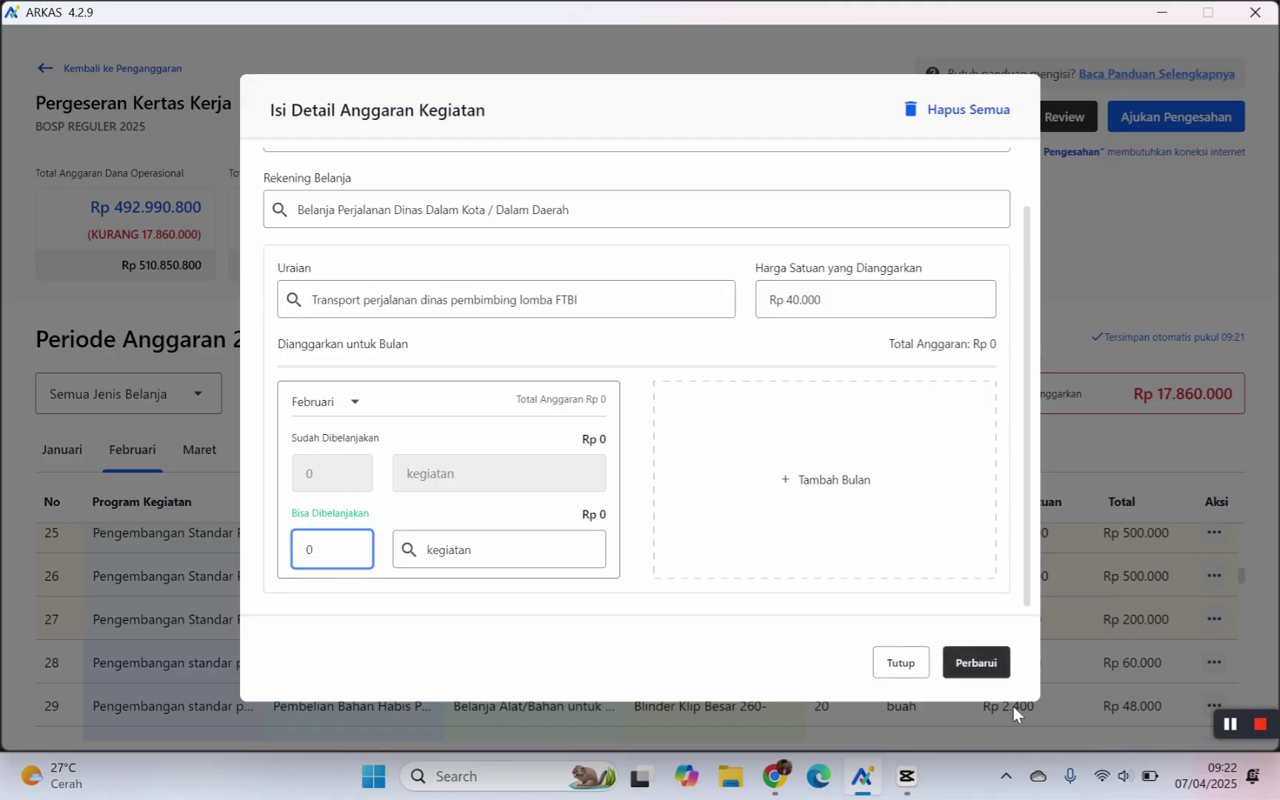
click(973, 663)
click(816, 469)
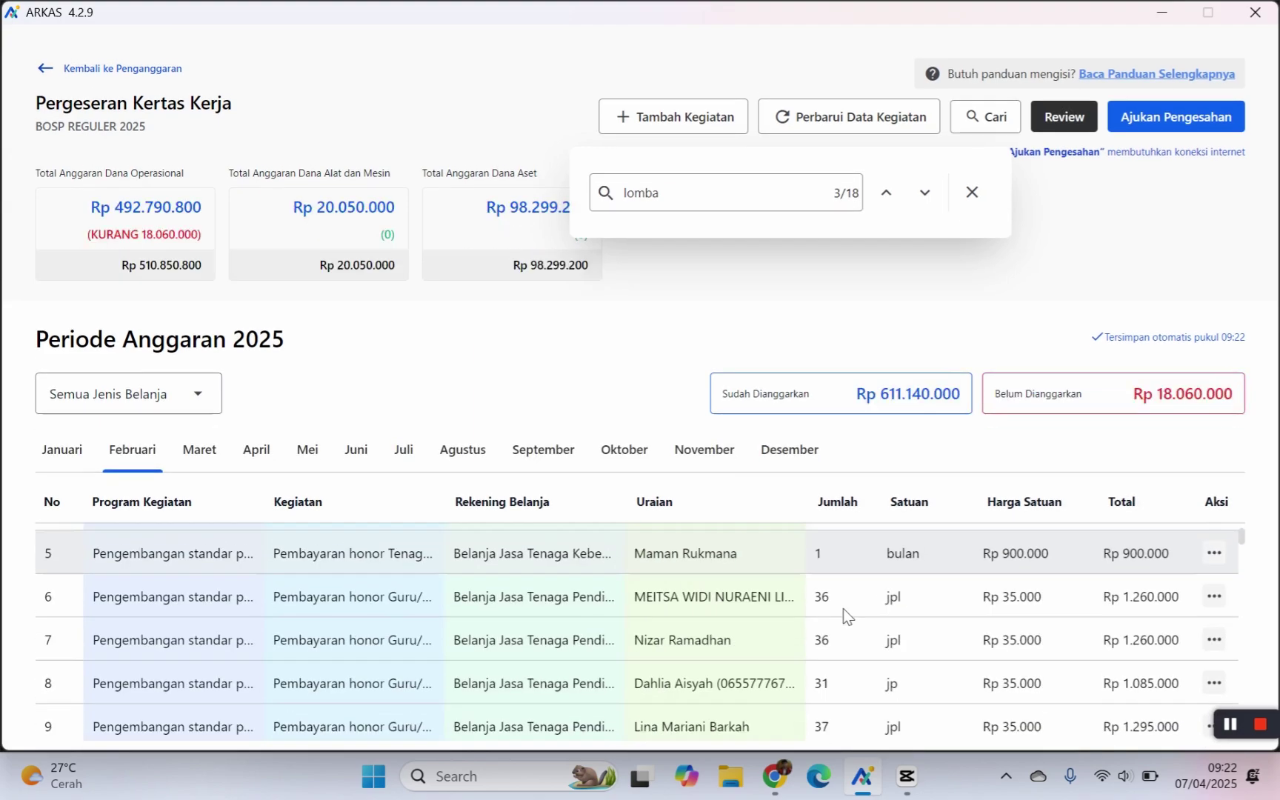
Step: Examine the remaining Februari competition and extracurricular items in the budget list, and close the "lomba" search
scroll(743, 606, down, 5)
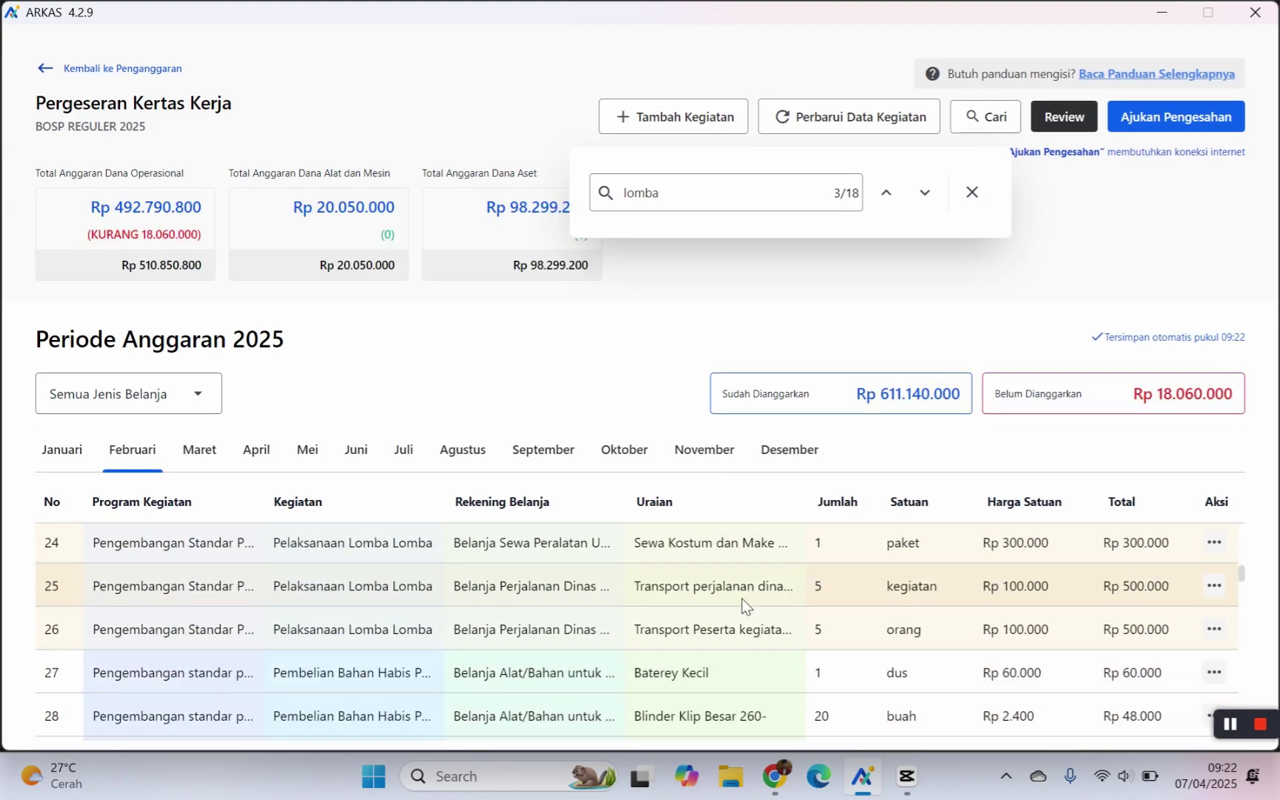
scroll(742, 602, down, 2)
scroll(742, 600, up, 5)
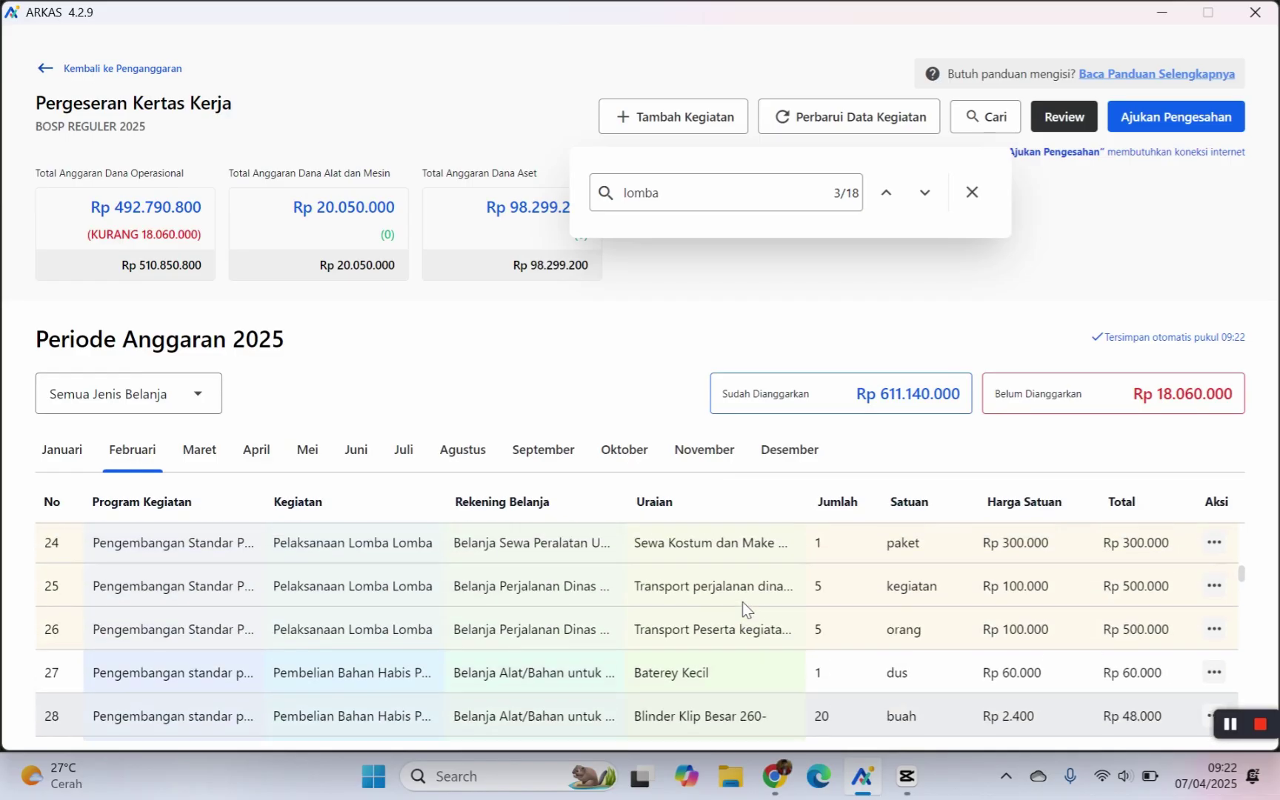
scroll(777, 625, up, 4)
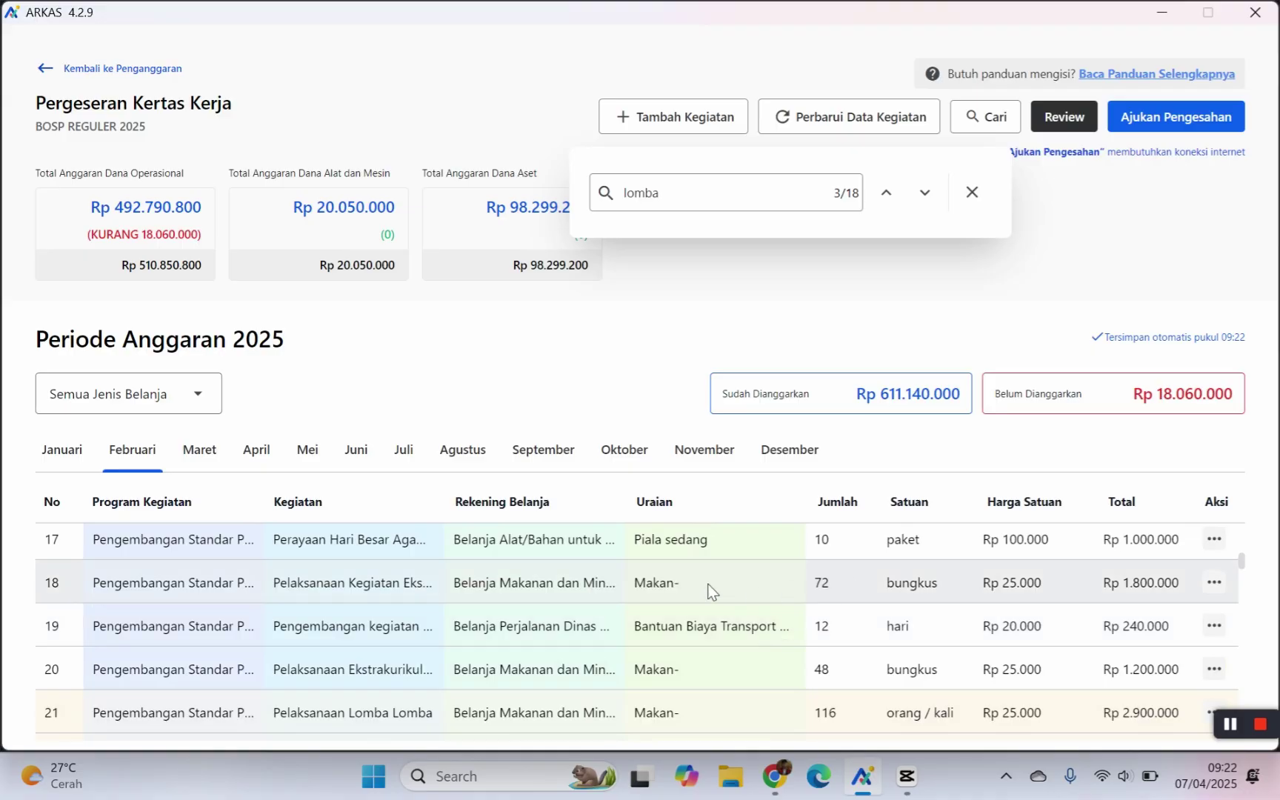
scroll(599, 536, down, 6)
scroll(643, 593, up, 8)
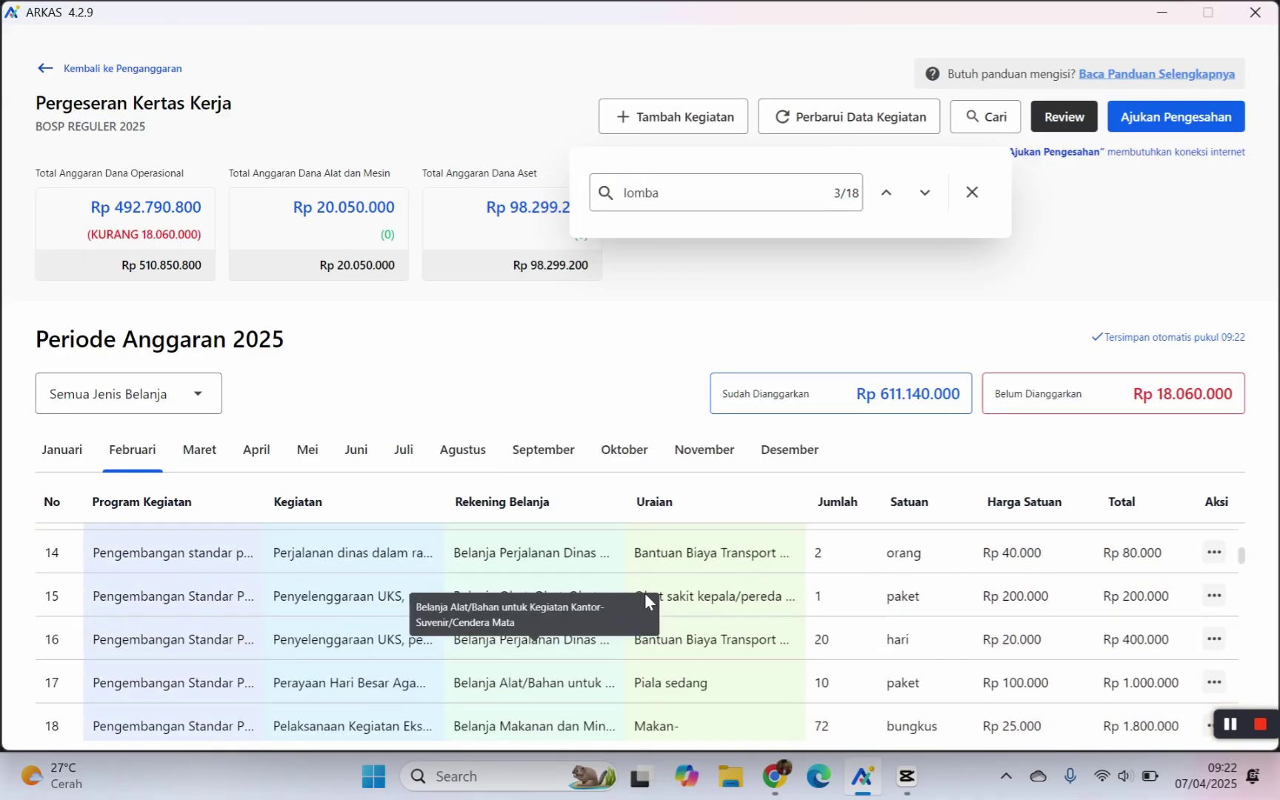
scroll(643, 593, up, 5)
click(972, 192)
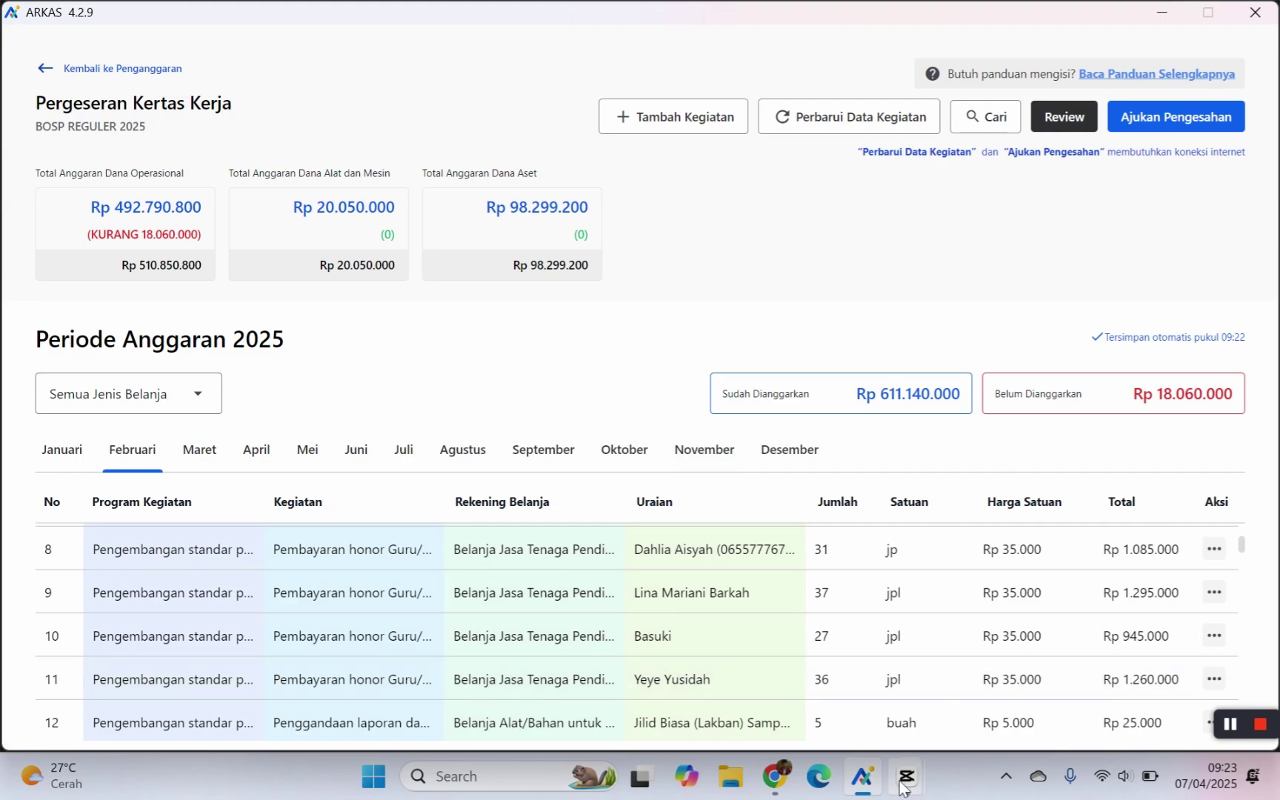
mouse_move(902, 785)
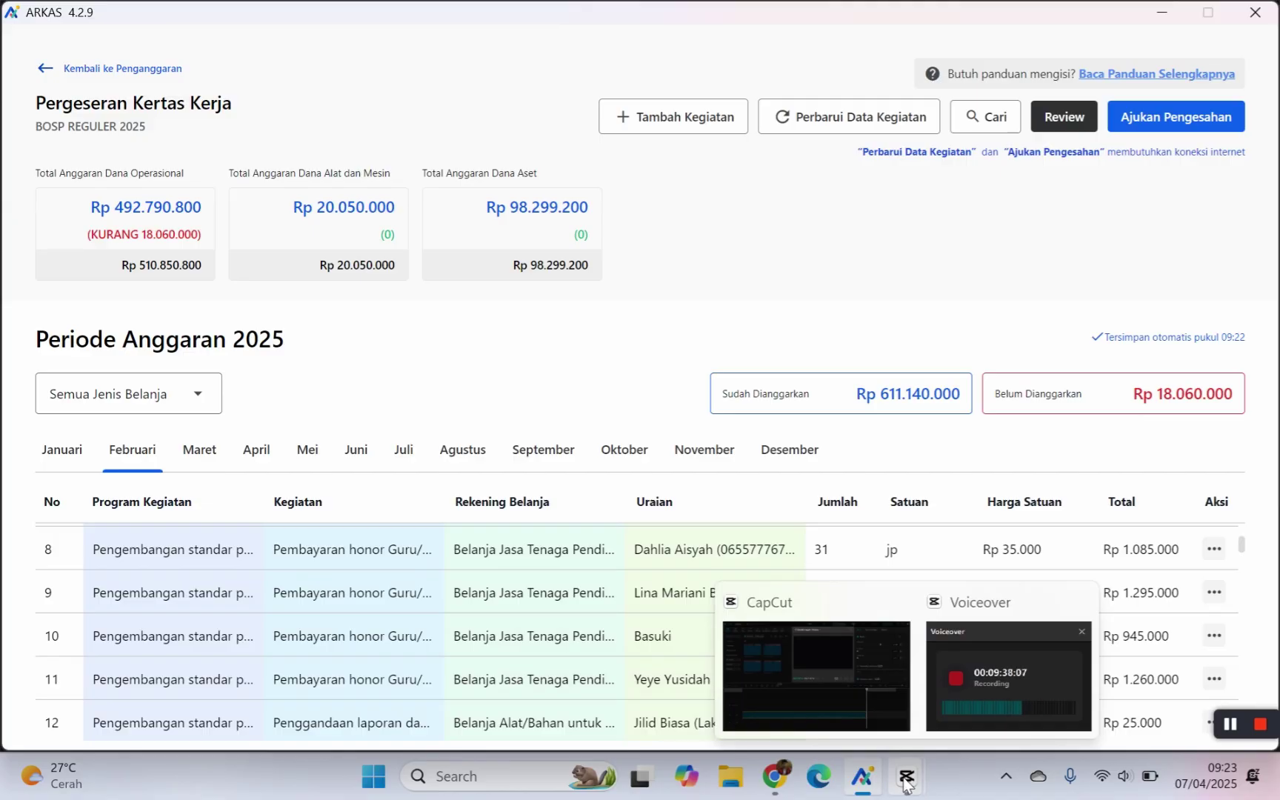
mouse_move(965, 733)
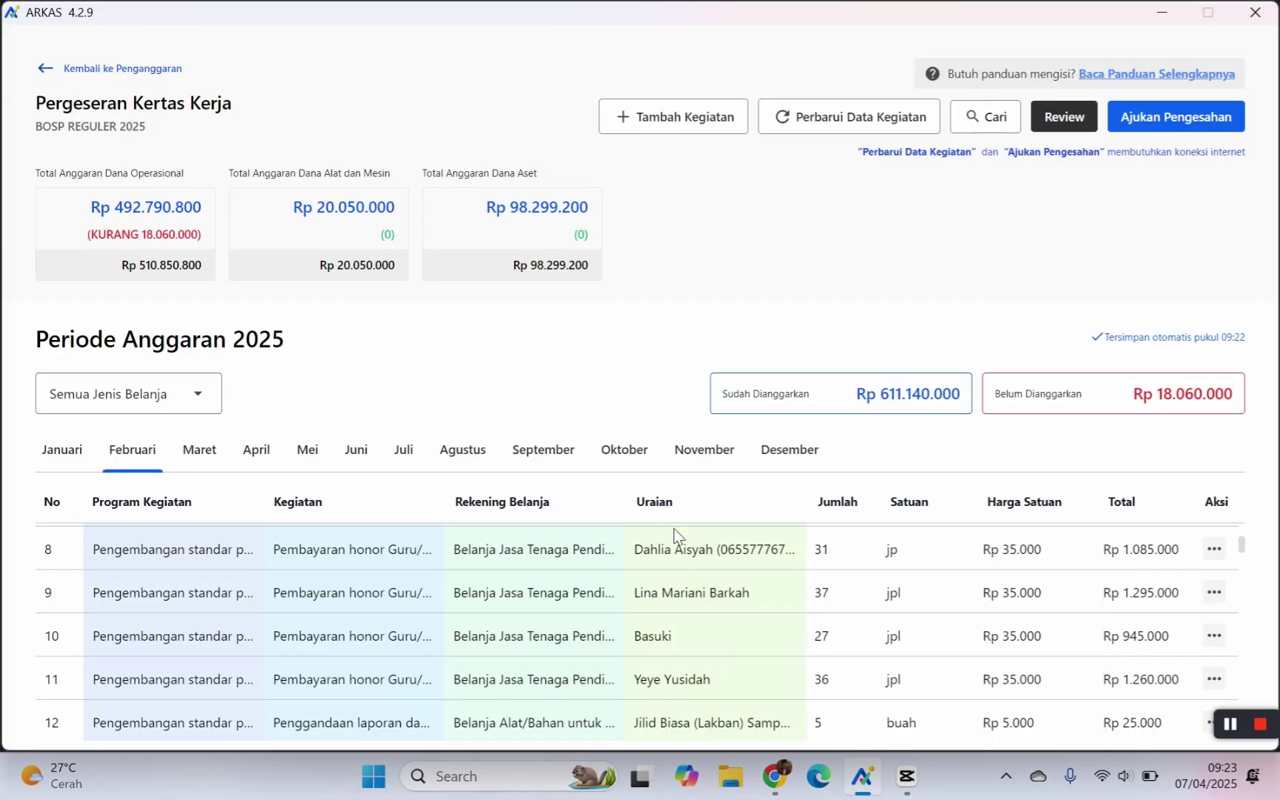